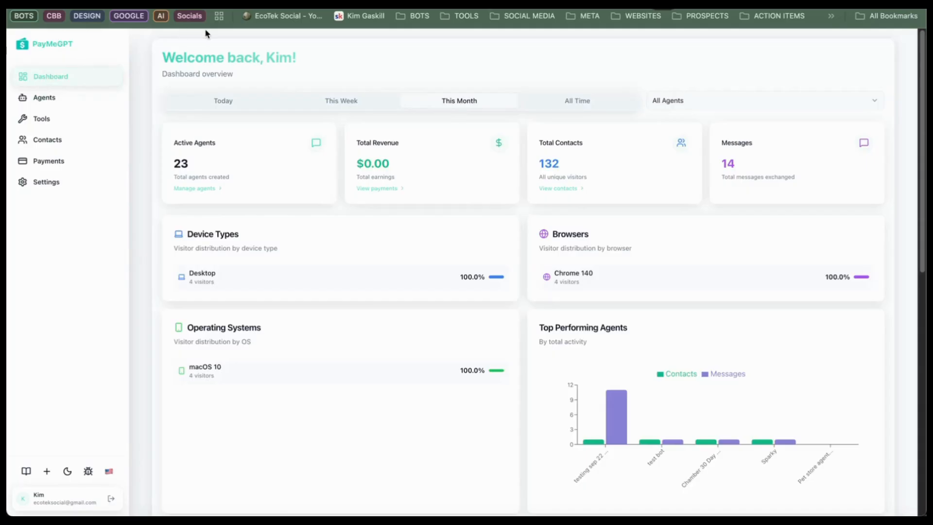
Review the dashboard overview and agent performance details, and look through the list of existing AI agents.
scroll(597, 281, down, 10)
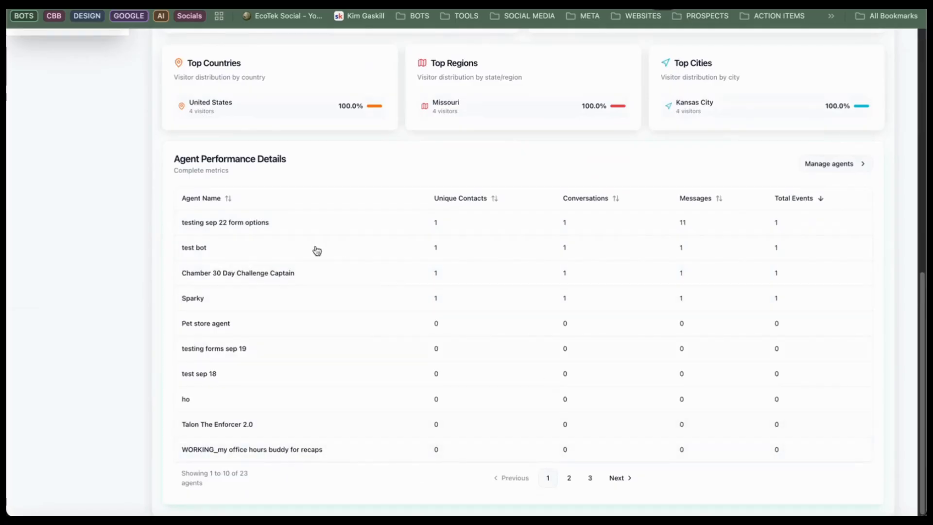
scroll(294, 209, up, 10)
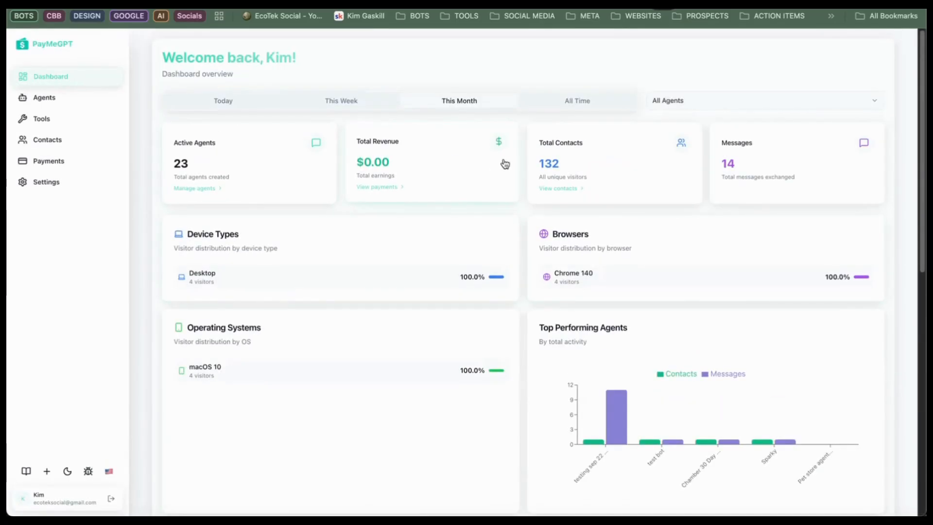
click(37, 100)
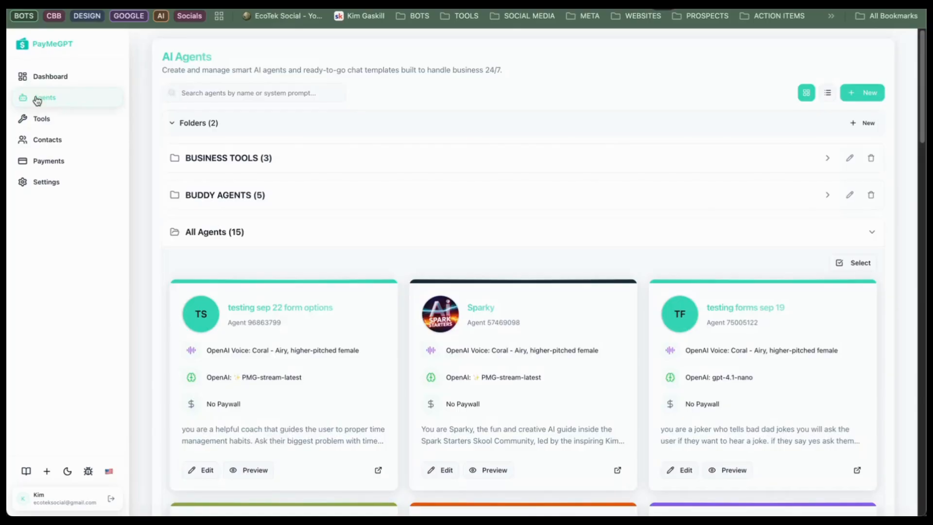
scroll(483, 289, down, 13)
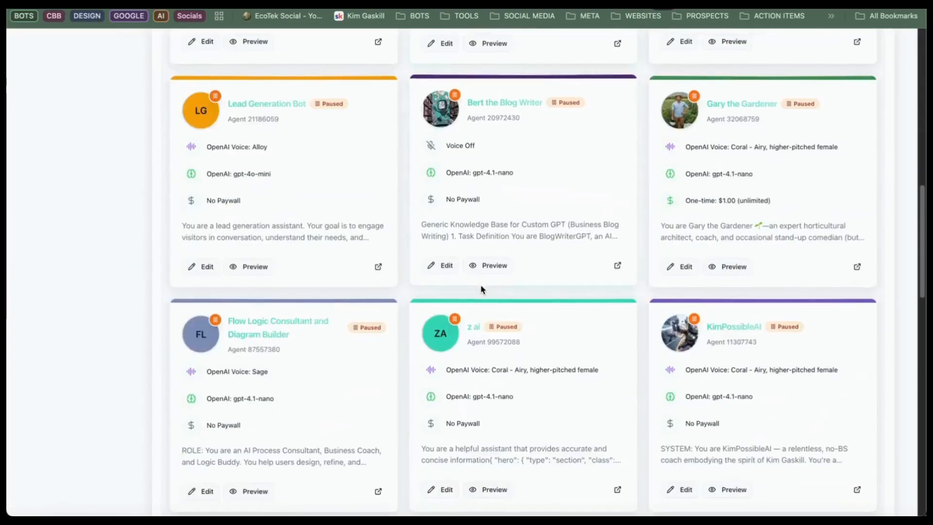
scroll(496, 330, down, 5)
scroll(291, 219, up, 18)
Look through the available tools and quick actions, from Landing Page Builder and Contact Forms to Voice Lab.
click(46, 119)
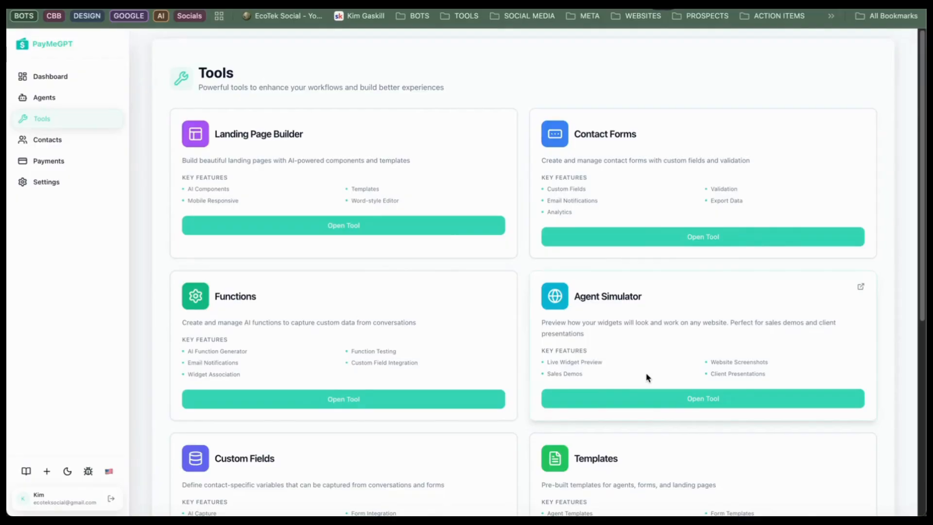
scroll(342, 374, down, 3)
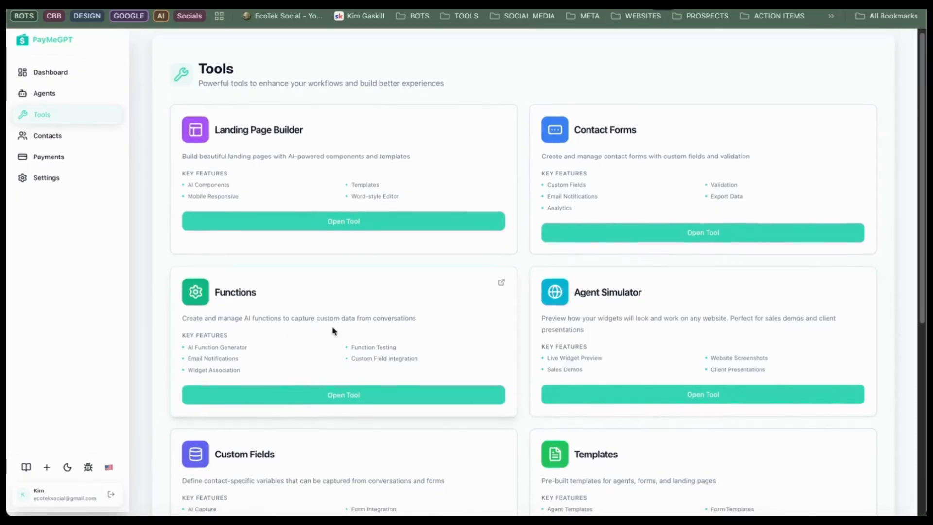
scroll(307, 284, down, 1)
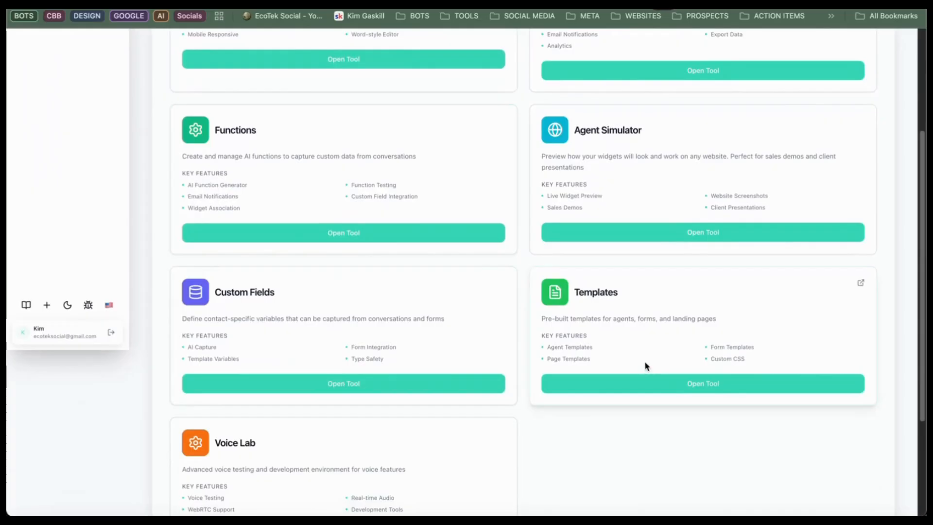
scroll(646, 366, down, 2)
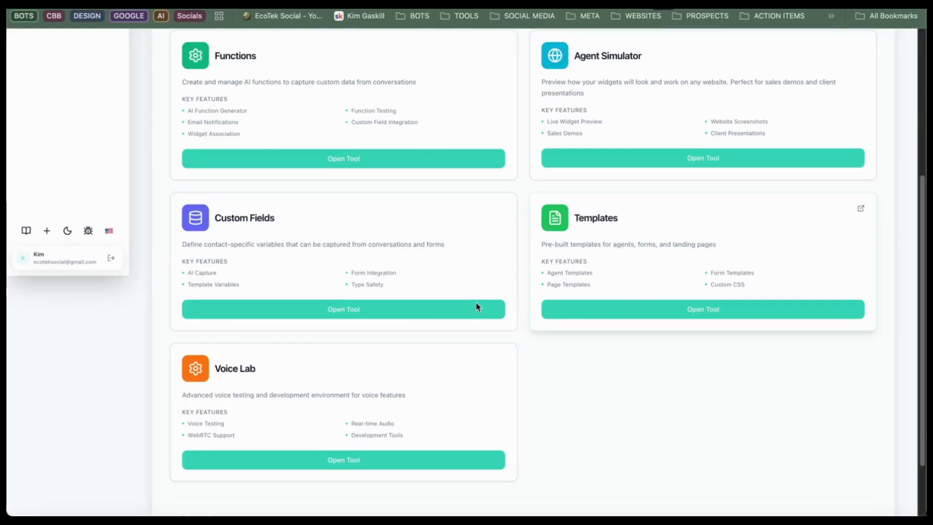
scroll(340, 362, down, 2)
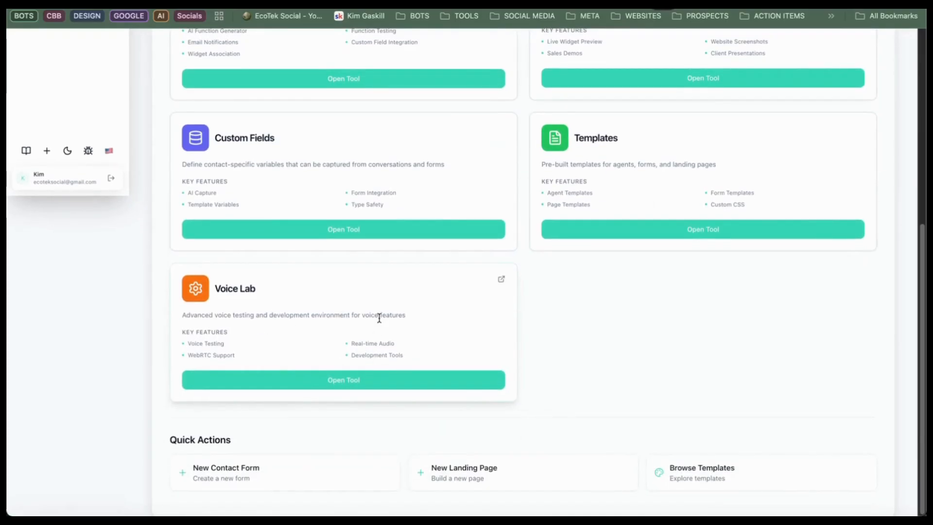
scroll(610, 437, up, 10)
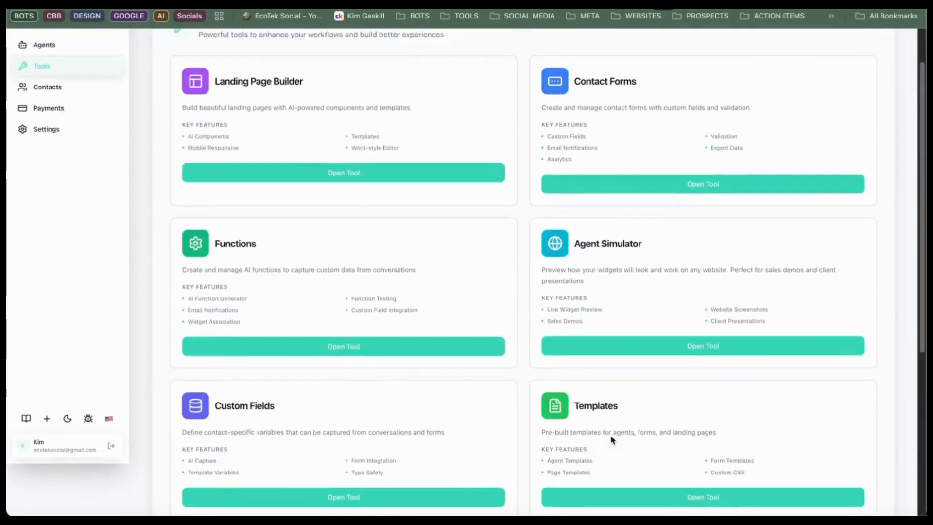
View the chat and profile details of the Sparky widget contact in the contacts list, and return to the list.
click(57, 147)
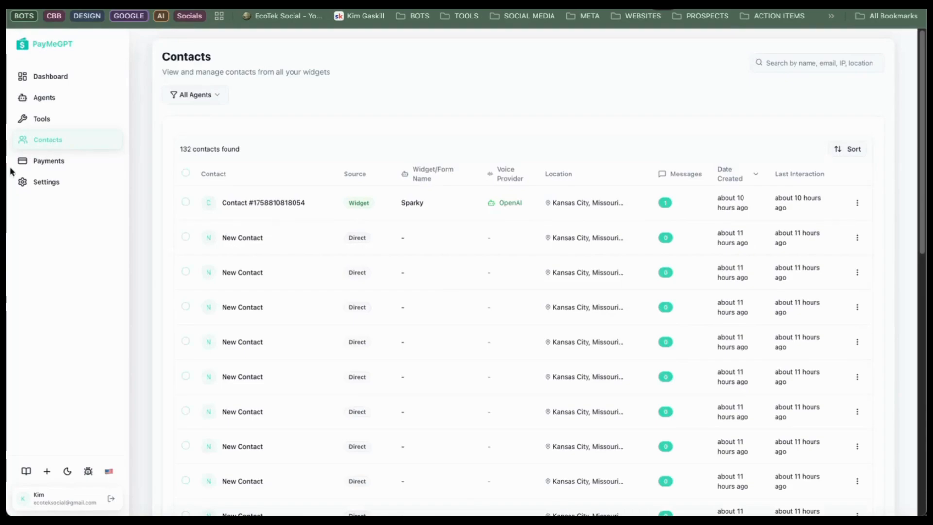
scroll(277, 444, down, 2)
scroll(340, 262, up, 2)
click(857, 203)
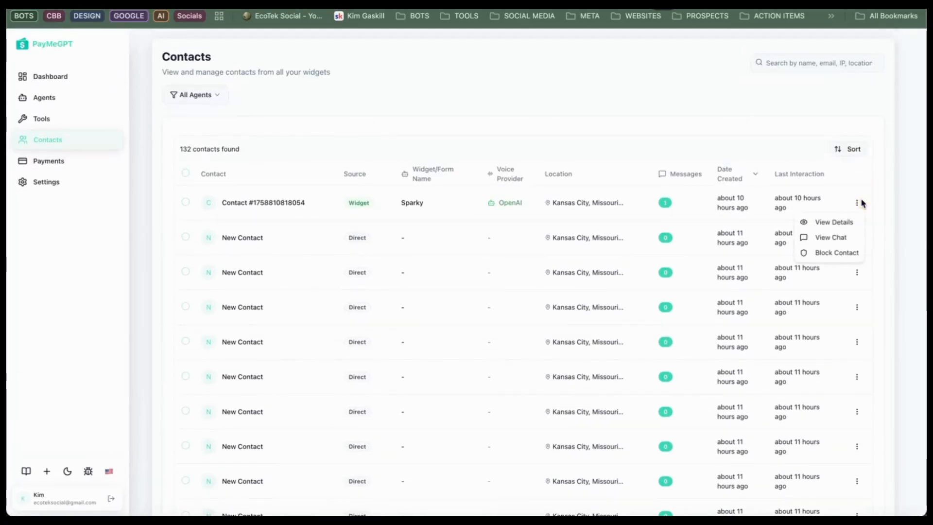
click(845, 243)
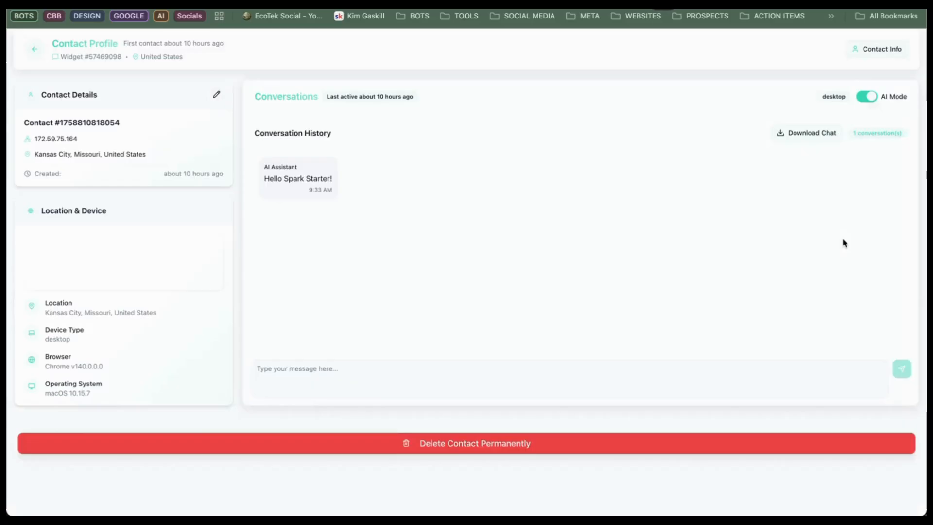
scroll(389, 182, down, 2)
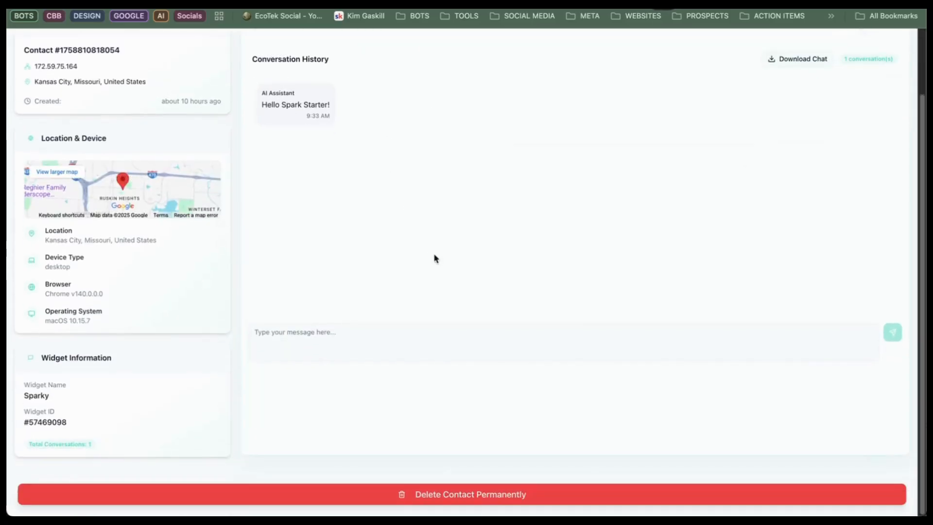
scroll(581, 185, up, 2)
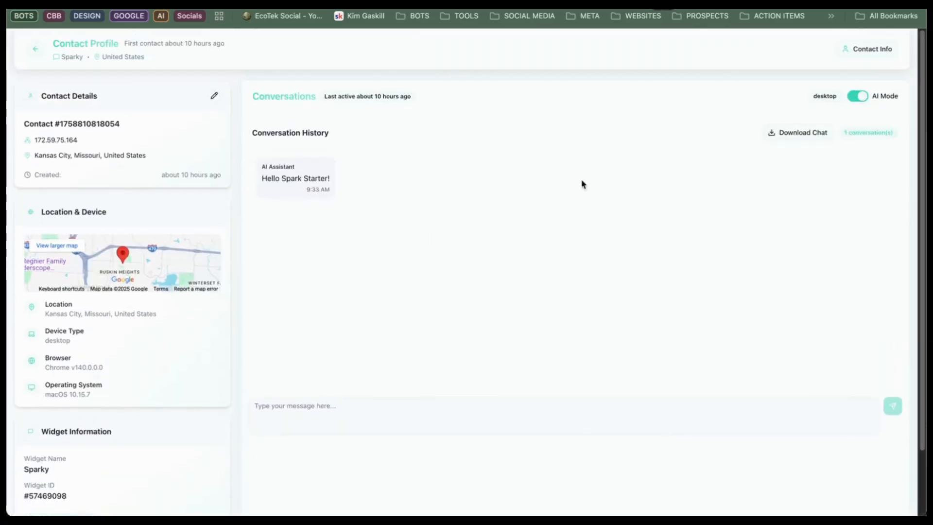
key(alt+Left)
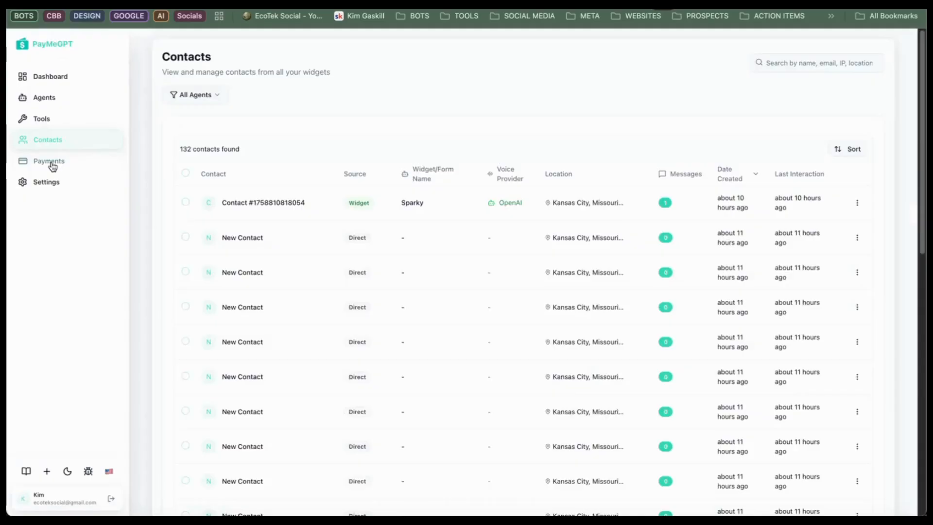
Review the payment history and the general account settings, including privacy, avatar, password and account deletion options.
click(52, 165)
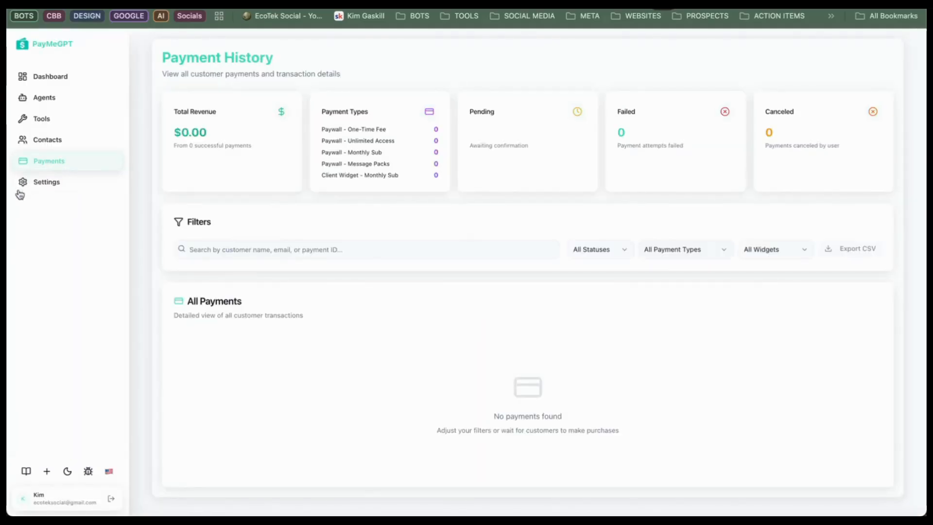
click(60, 187)
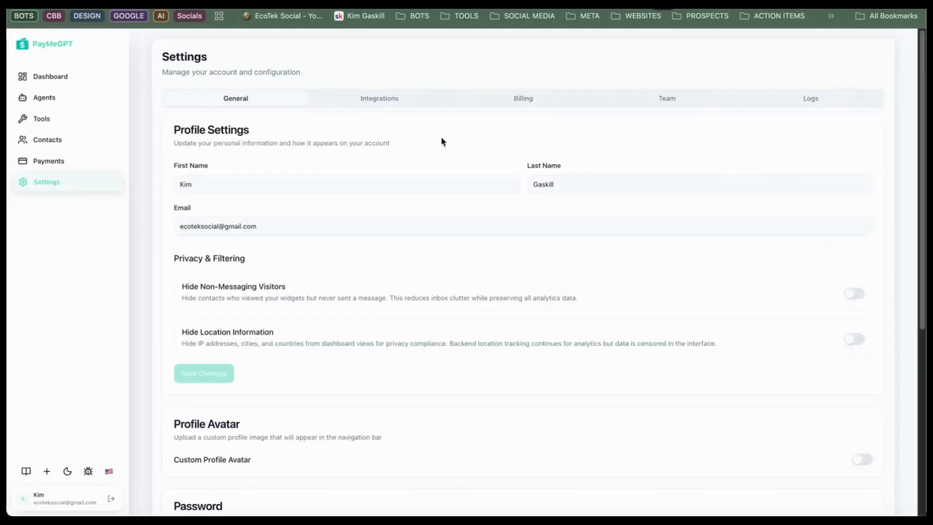
scroll(298, 174, down, 6)
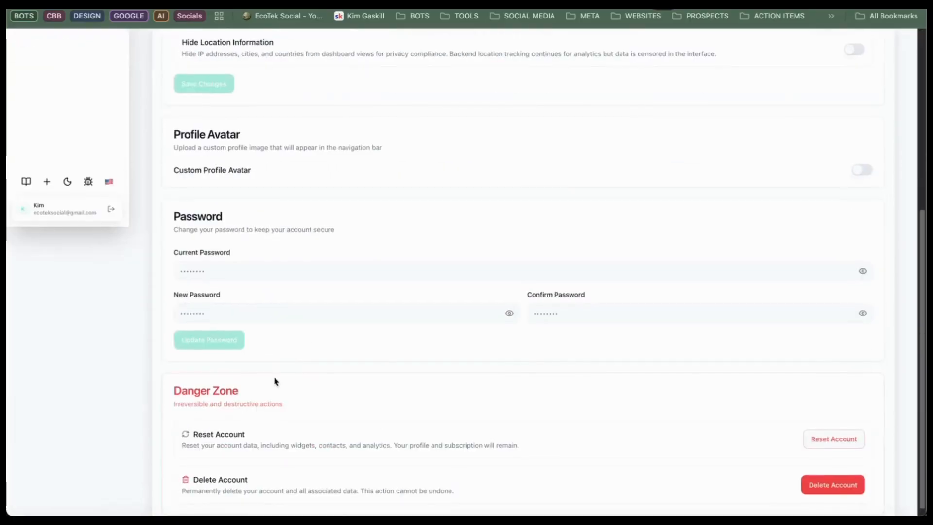
scroll(282, 267, up, 6)
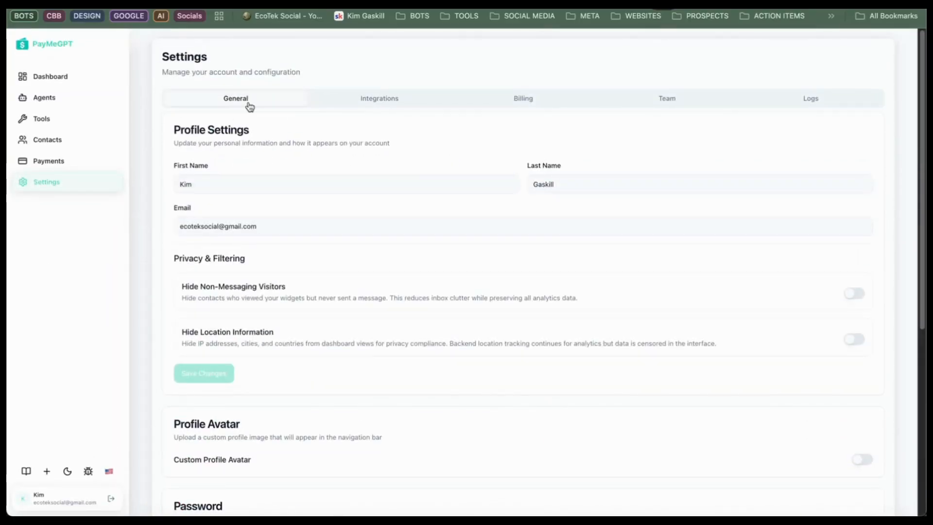
Examine the integrations settings for the API key fields of the AI providers, ElevenLabs and Stripe.
click(392, 101)
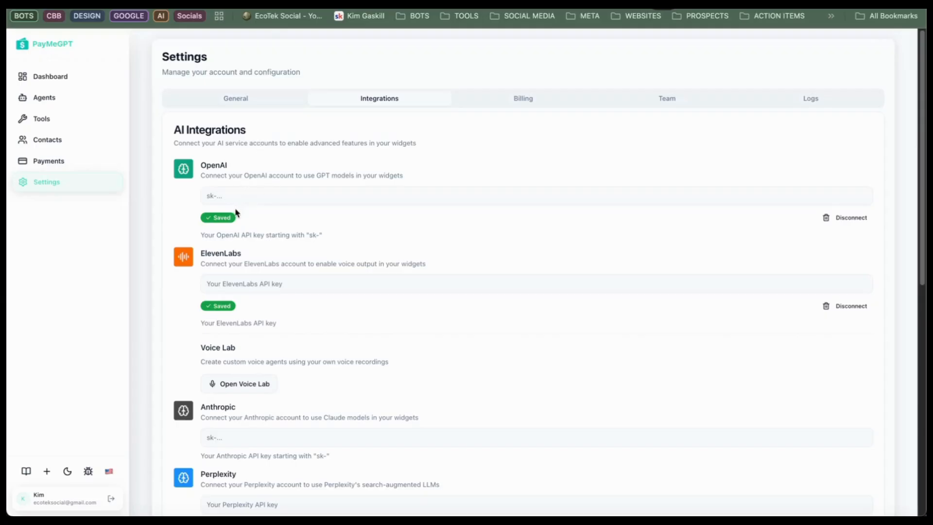
scroll(203, 228, down, 1)
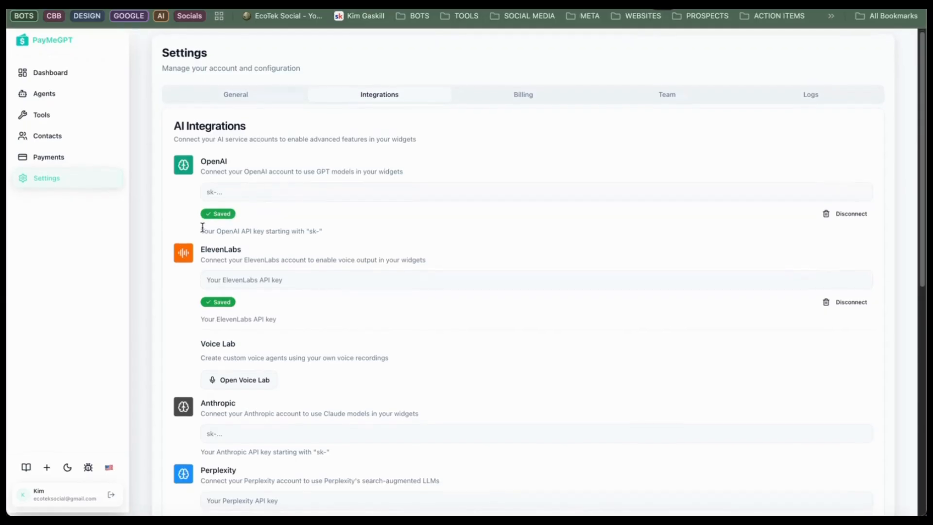
scroll(202, 227, down, 1)
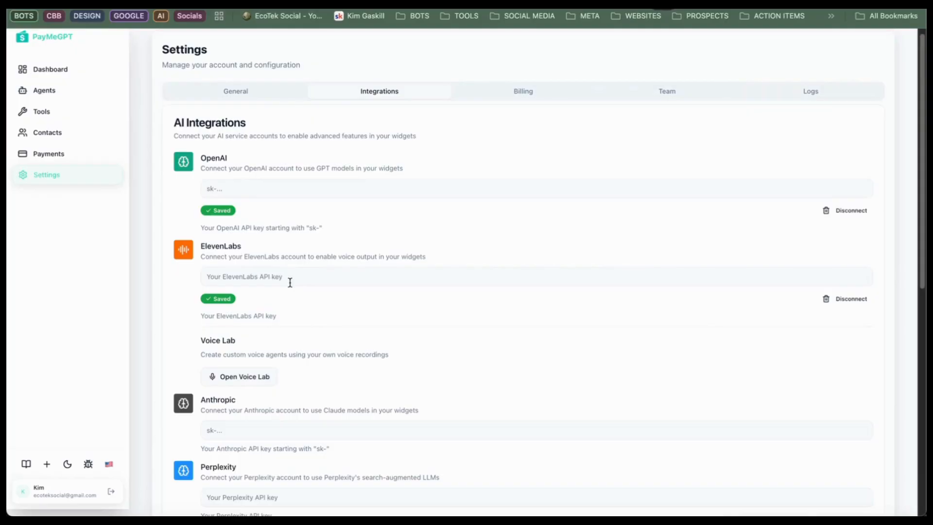
scroll(387, 248, down, 5)
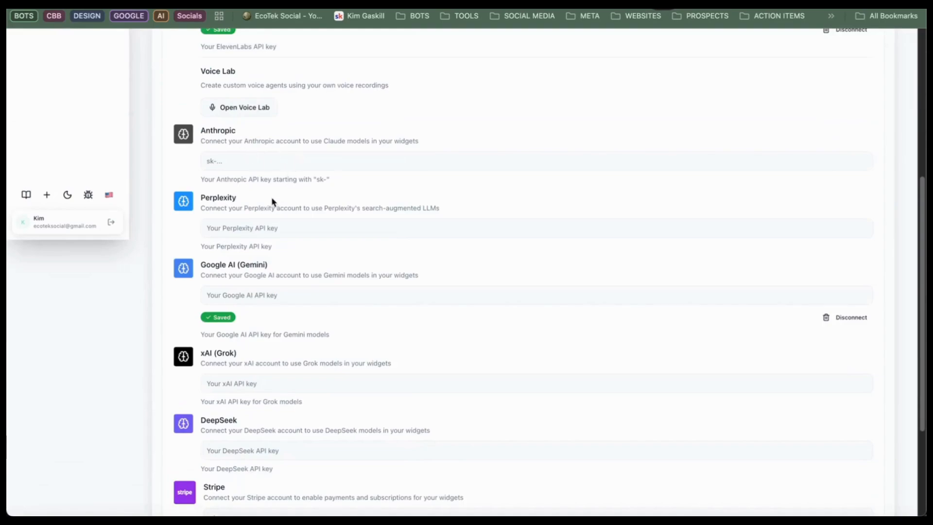
scroll(272, 202, down, 1)
scroll(250, 190, down, 1)
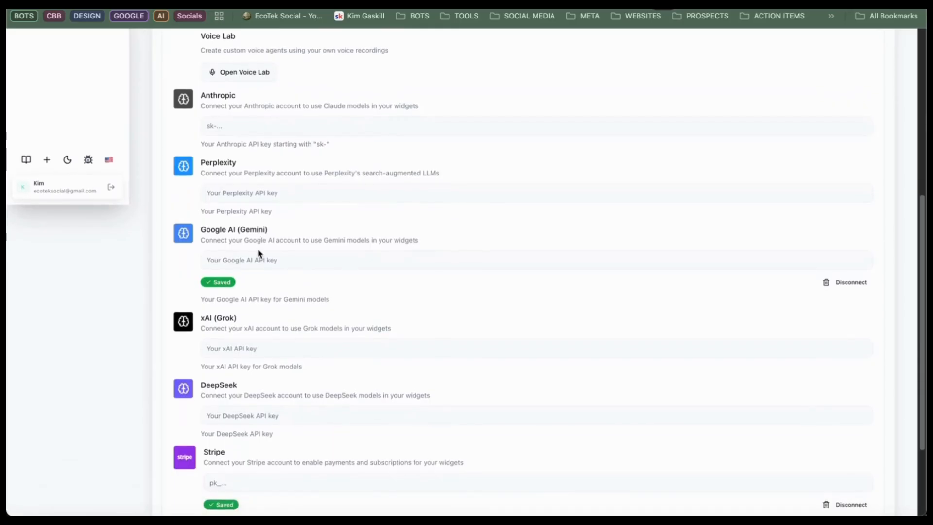
scroll(258, 252, down, 5)
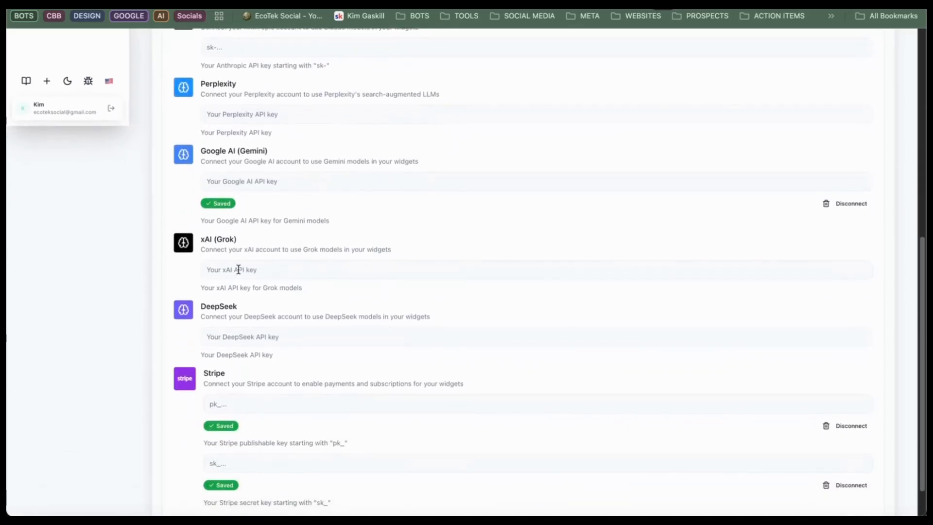
scroll(238, 270, down, 2)
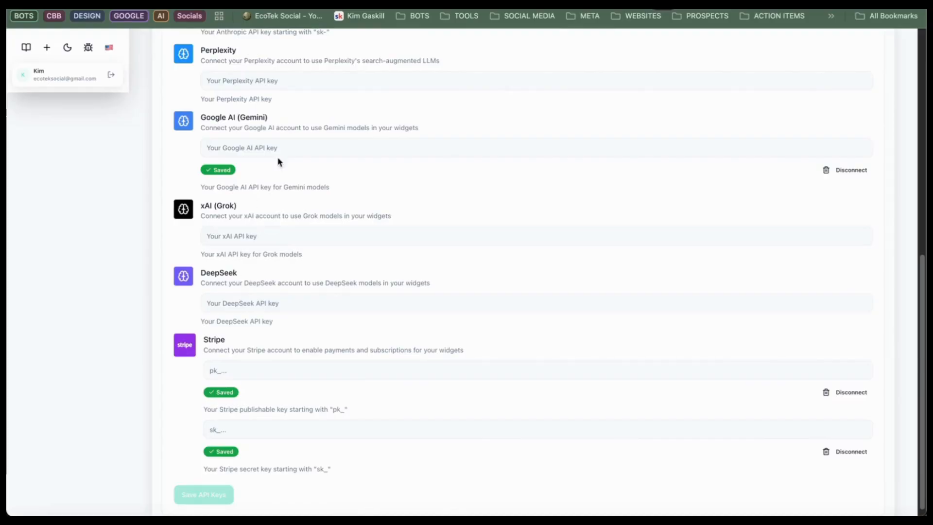
scroll(280, 162, down, 1)
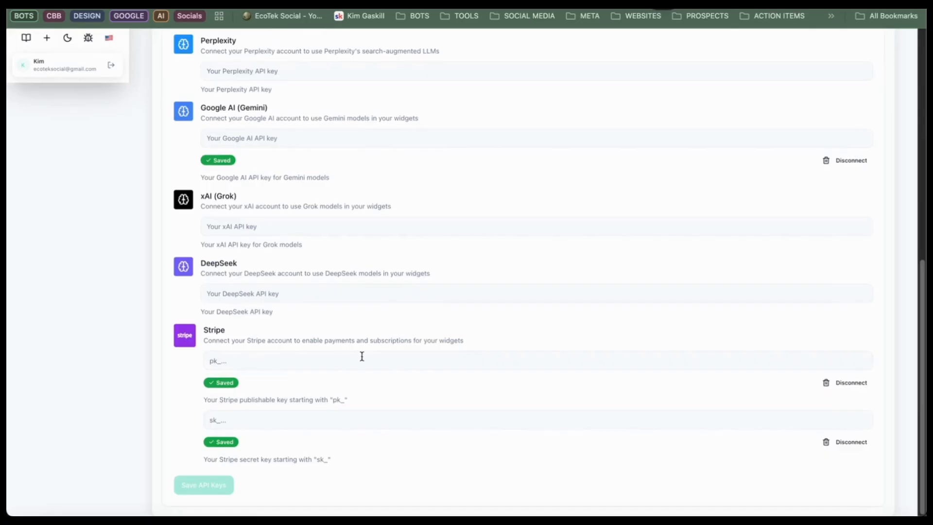
scroll(83, 189, up, 10)
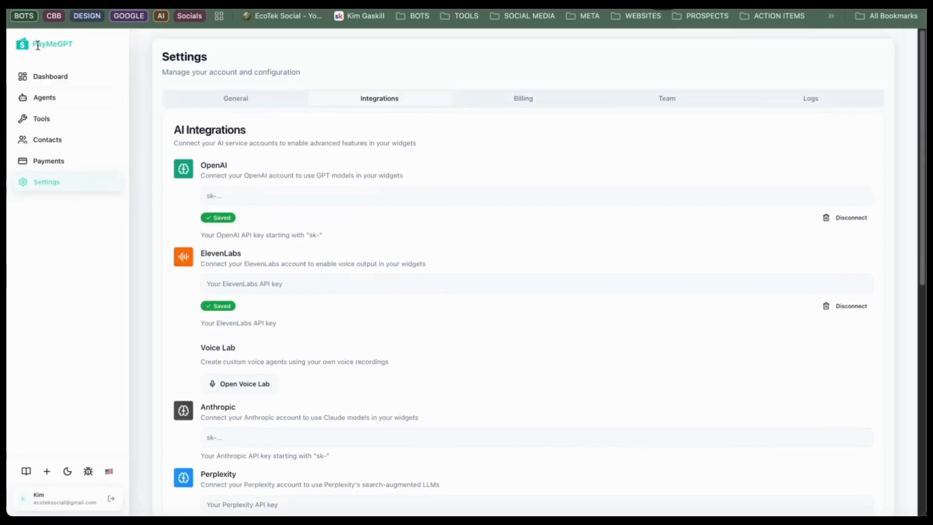
Start a new agent and set its widget name to SEPT SURPRISE.
click(36, 100)
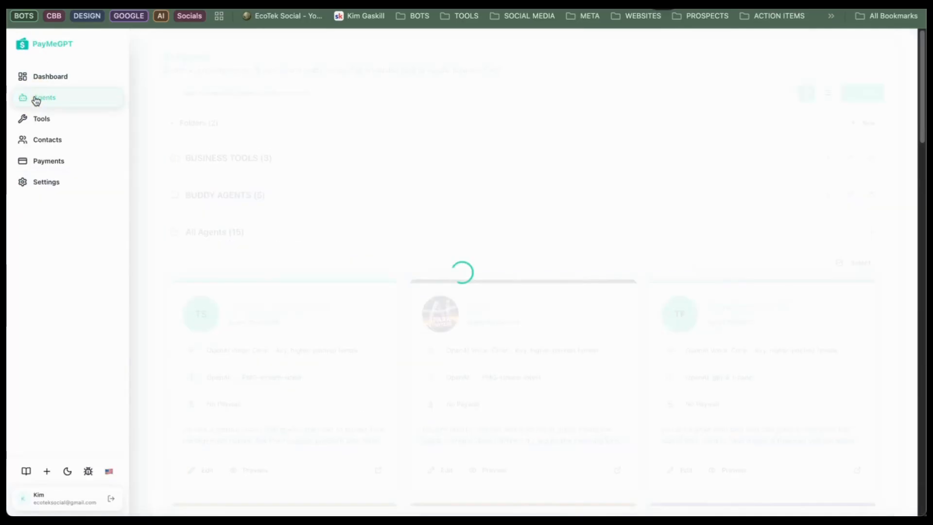
click(868, 94)
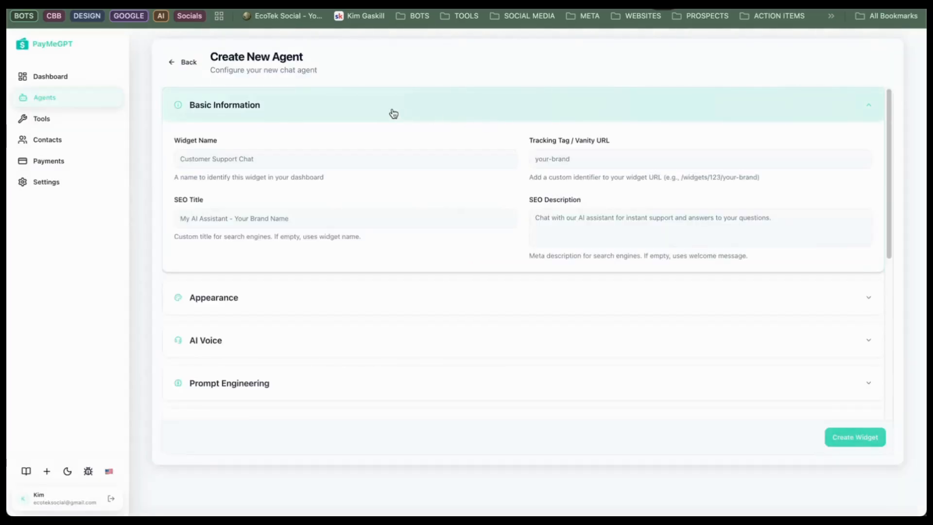
click(283, 162)
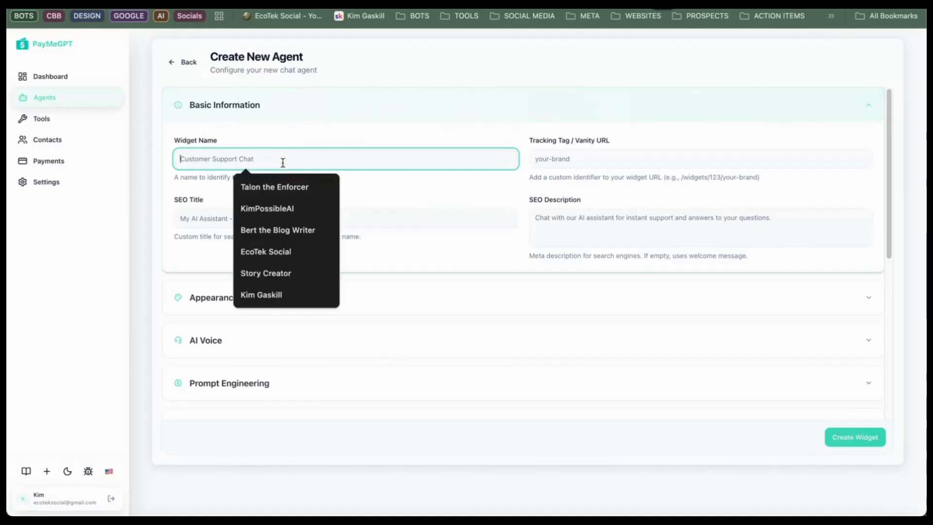
text(SEPT)
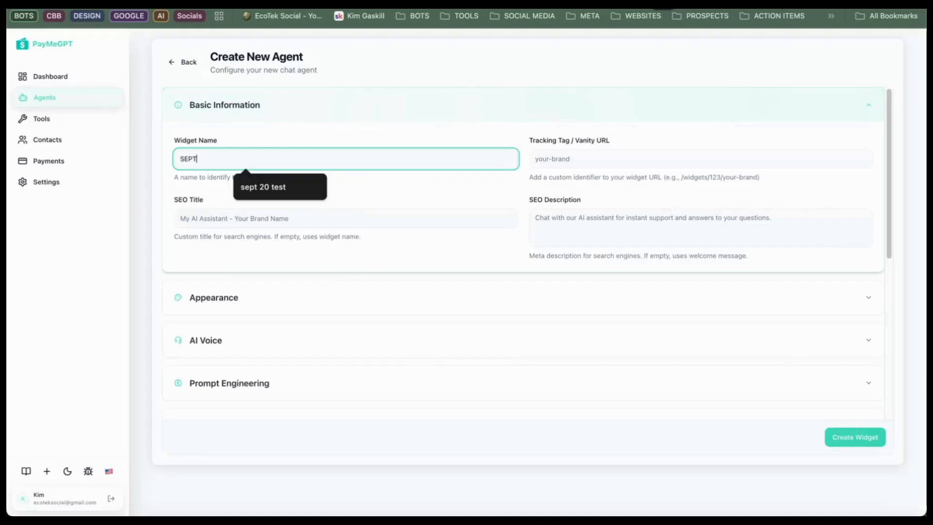
text( SURPRISE)
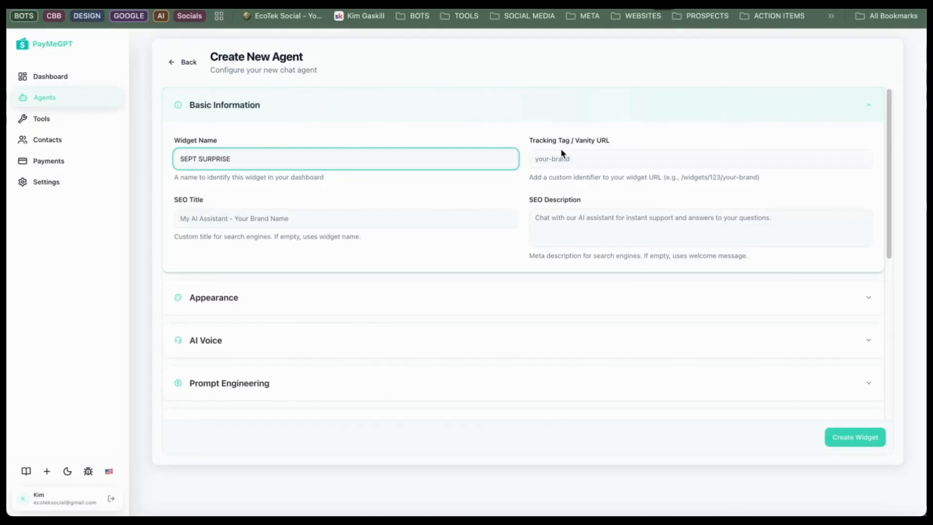
Set the agent's tracking tag / vanity URL to kimpossible_ai.
click(570, 165)
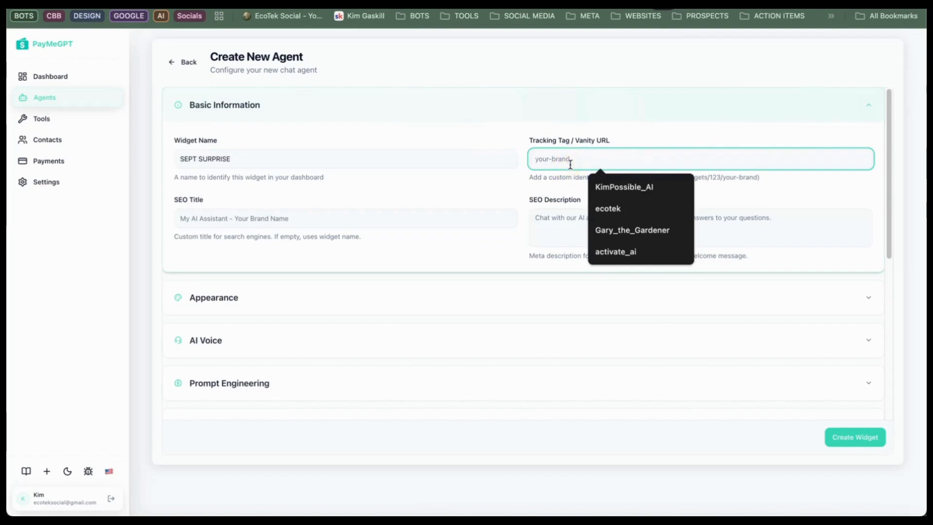
click(610, 187)
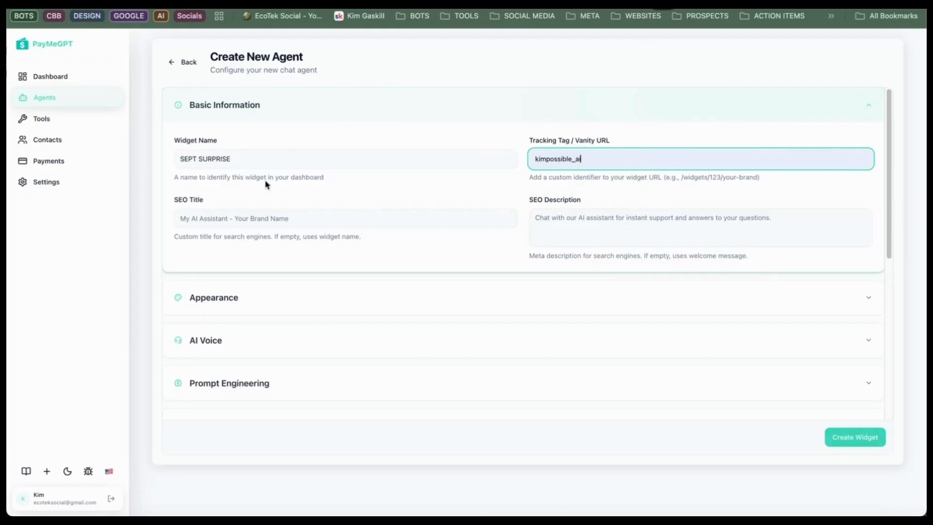
click(247, 221)
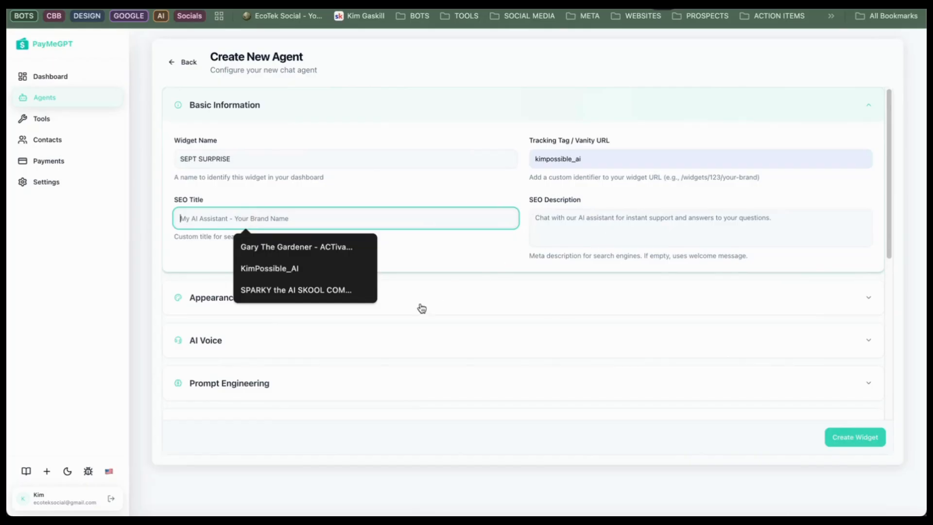
Set the widget color in the agent's appearance settings to orange #ea580c.
click(368, 334)
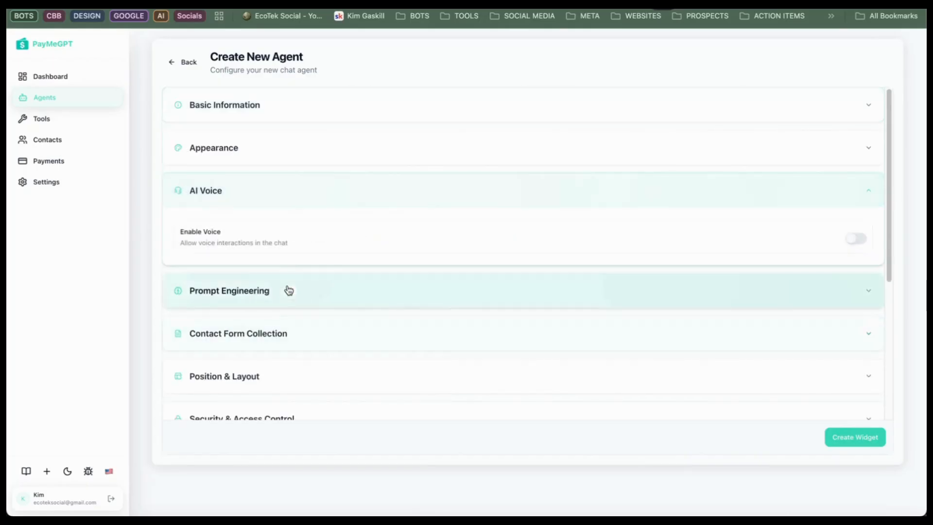
click(280, 148)
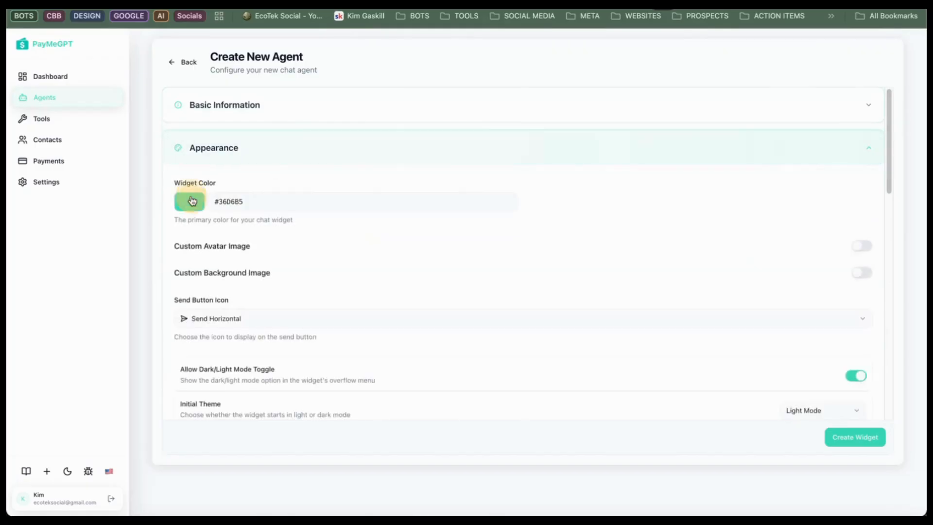
click(190, 201)
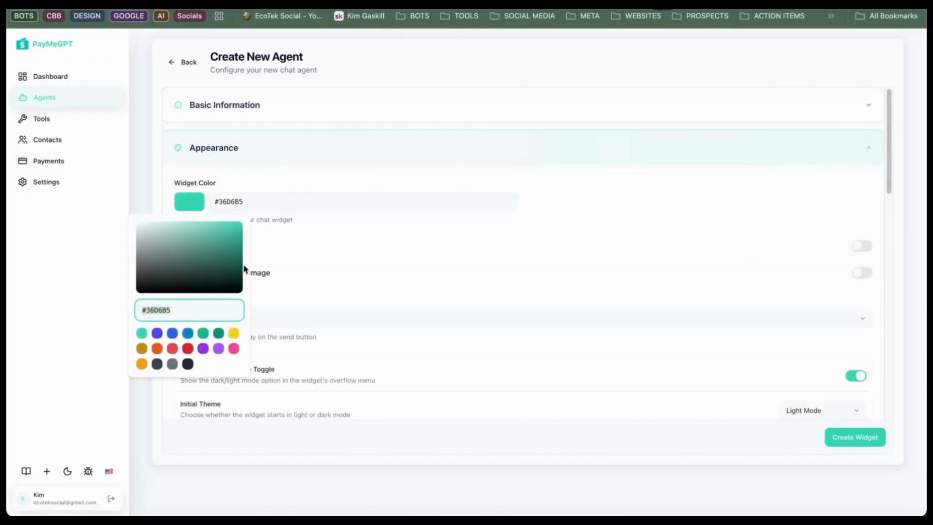
click(156, 348)
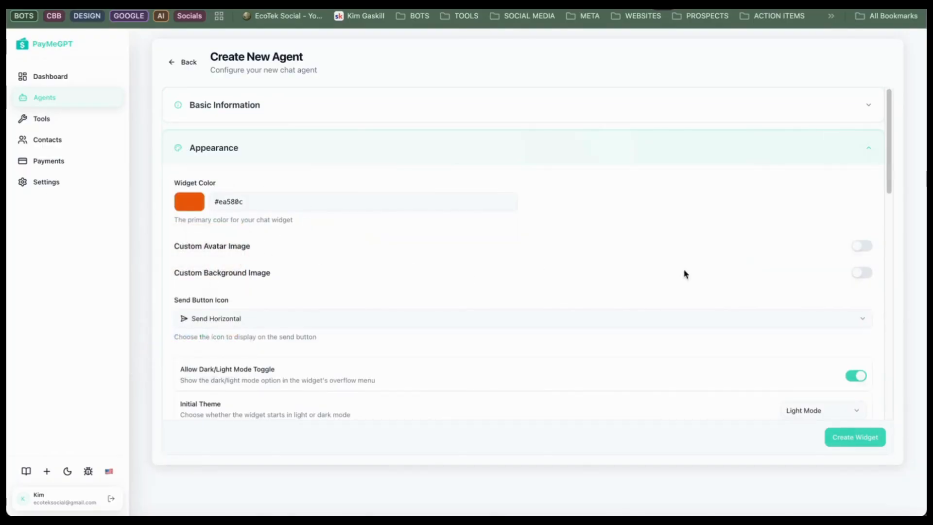
Enable the custom avatar image and custom background image, and upload a picture for each.
click(873, 247)
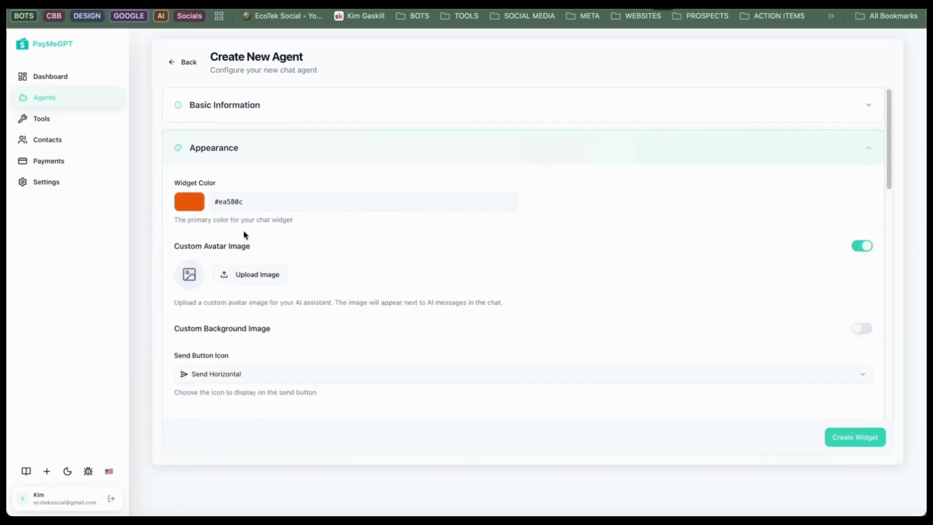
click(241, 275)
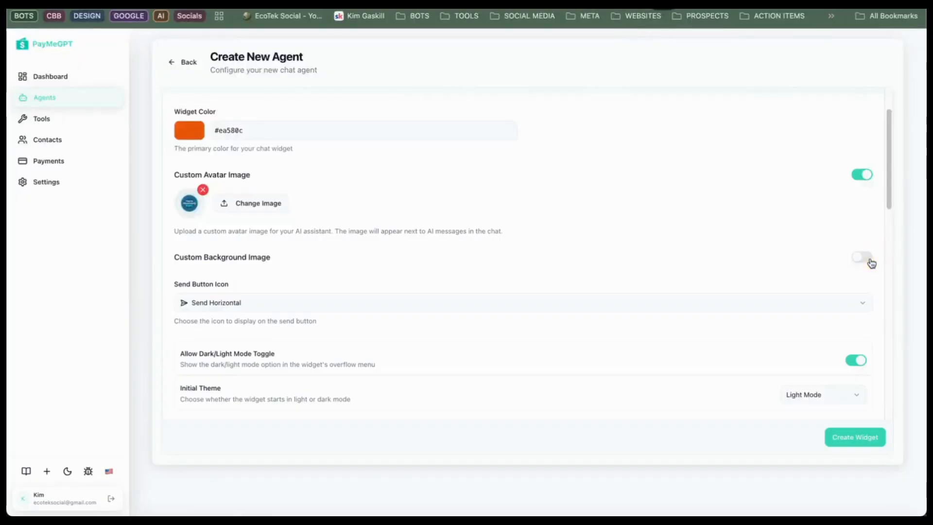
click(867, 260)
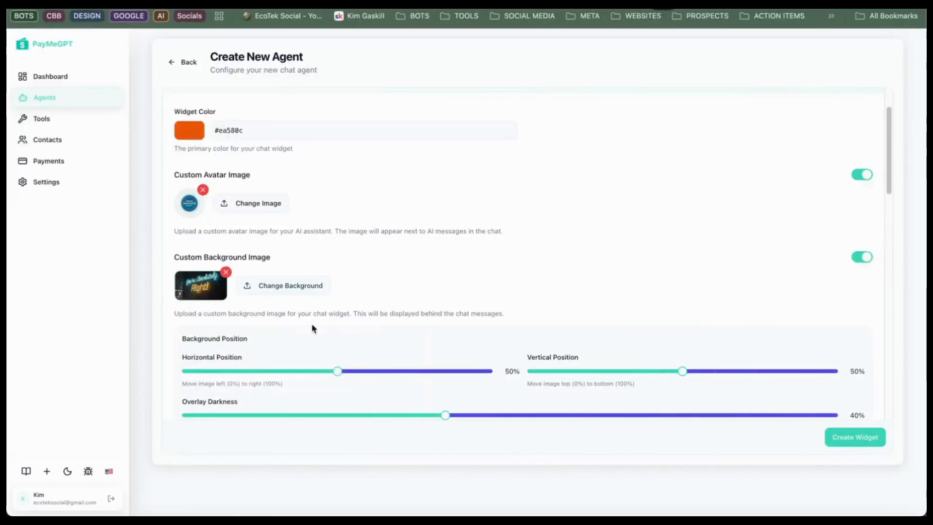
Review the background position, overlay darkness and send button icon options of the widget's appearance.
scroll(470, 221, down, 1)
scroll(471, 221, down, 2)
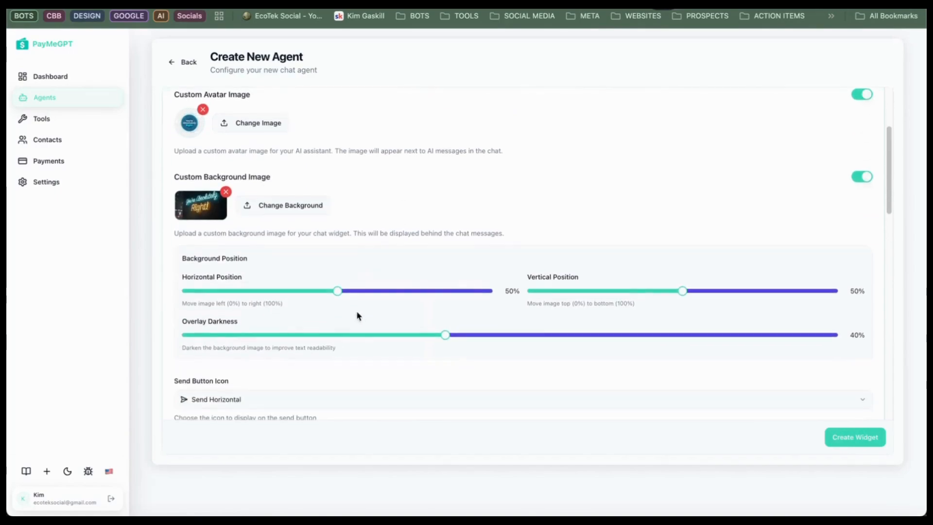
scroll(427, 292, down, 2)
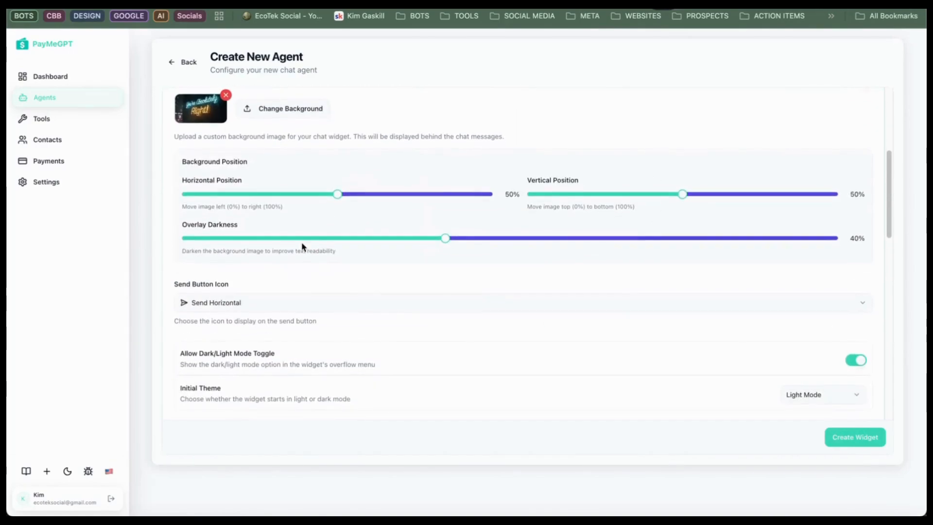
scroll(300, 249, down, 1)
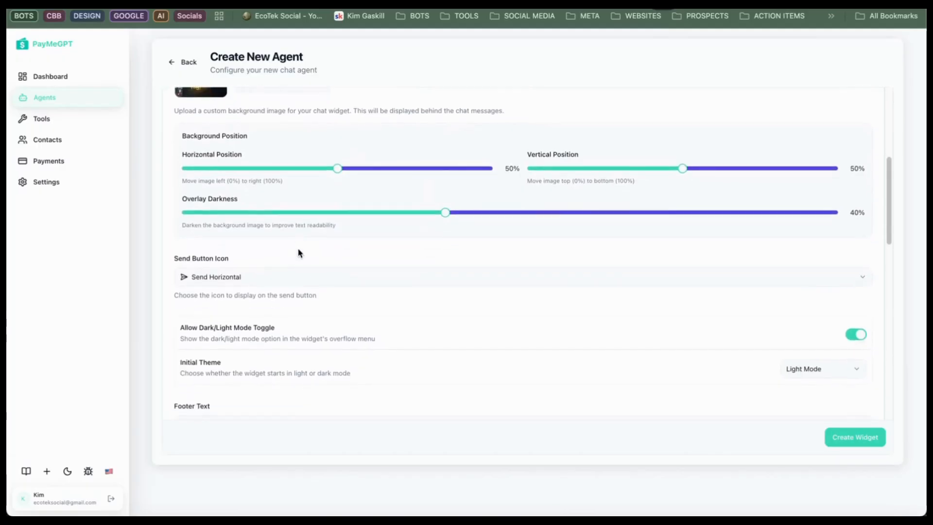
click(864, 277)
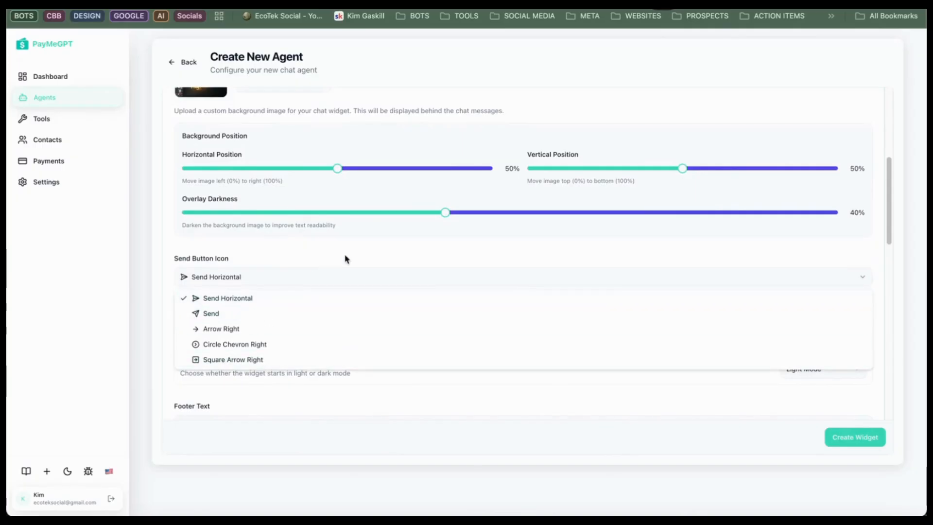
scroll(340, 238, down, 4)
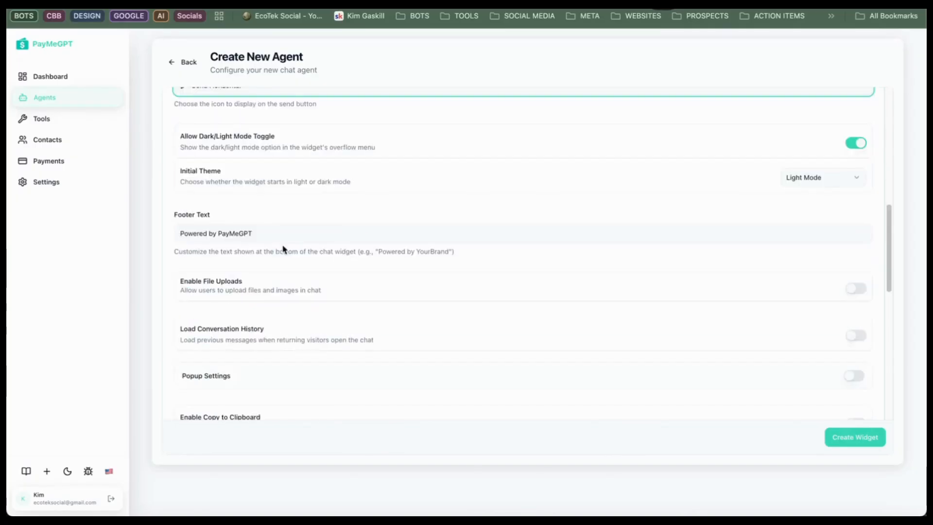
Change the widget's footer text to "Powered by the amazing kimpossible".
click(273, 228)
click(232, 225)
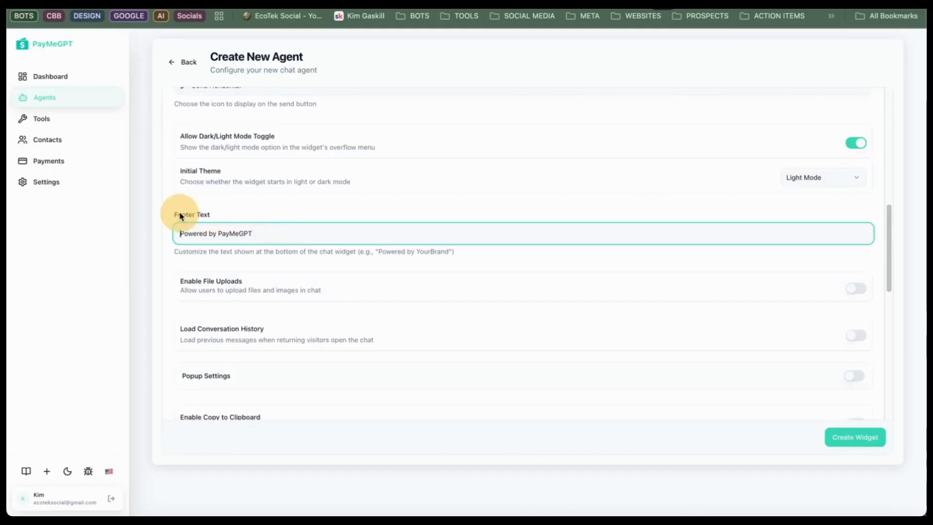
drag(179, 233, 253, 233)
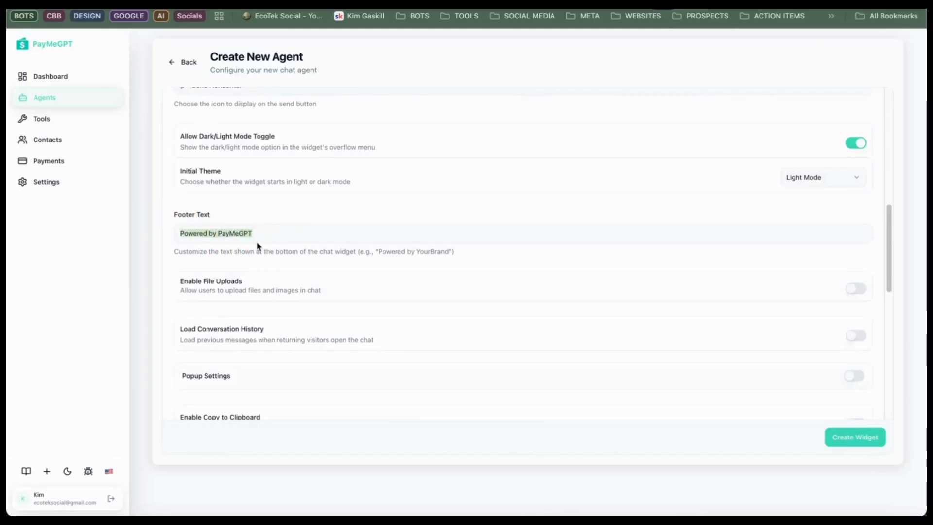
click(260, 231)
key(BackSpace)
key(BackSpace)
key(BackSpace)
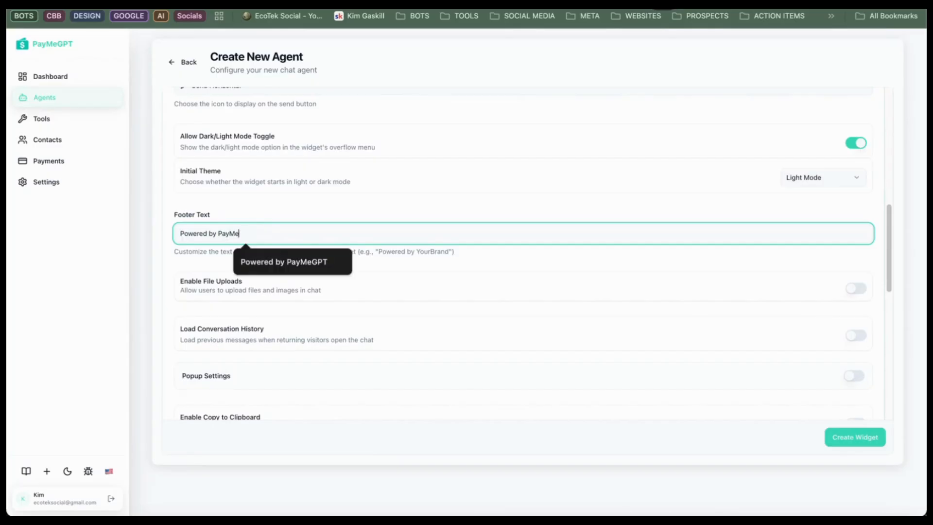
click(355, 324)
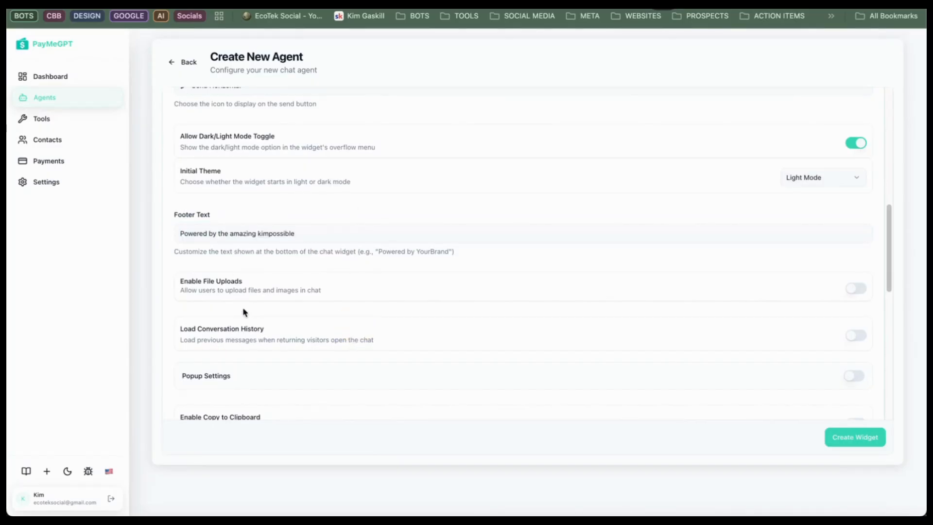
Enable file uploads in the chat and look through the upload icon choices, keeping Paperclip.
click(855, 289)
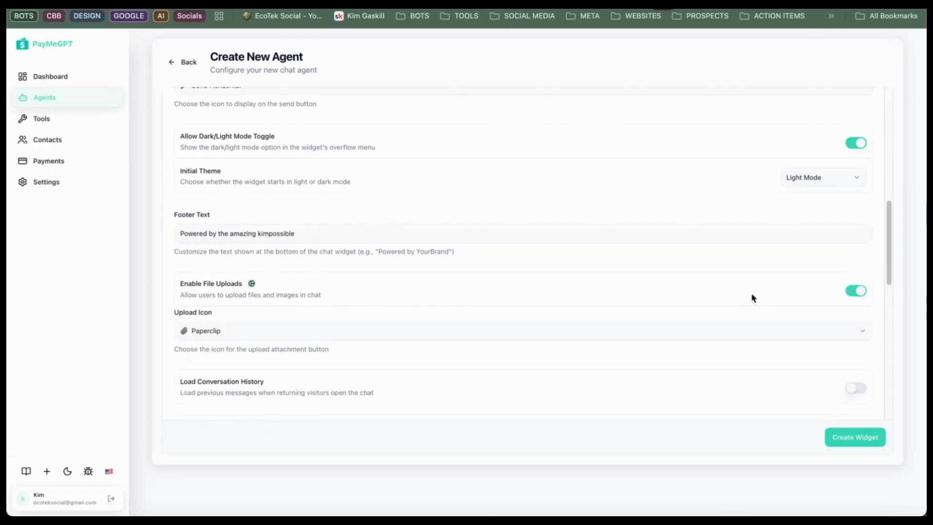
scroll(235, 251, down, 3)
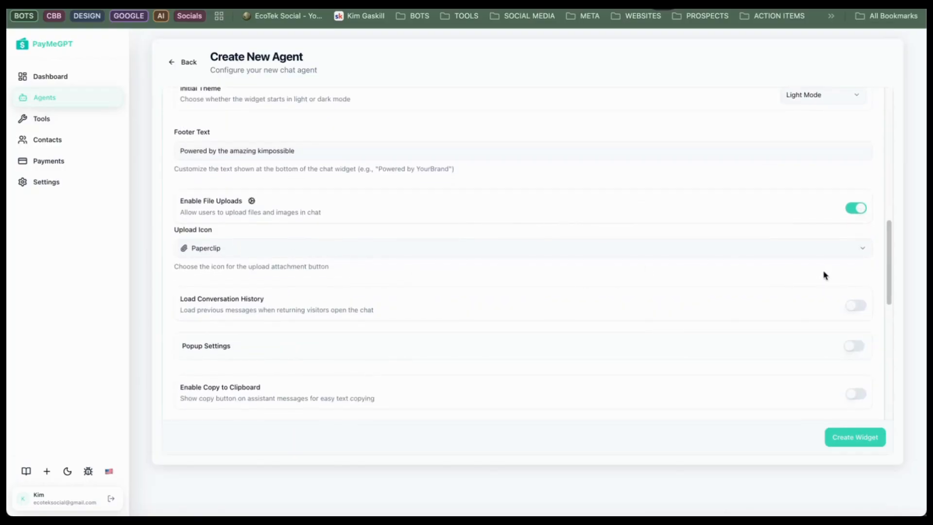
click(867, 247)
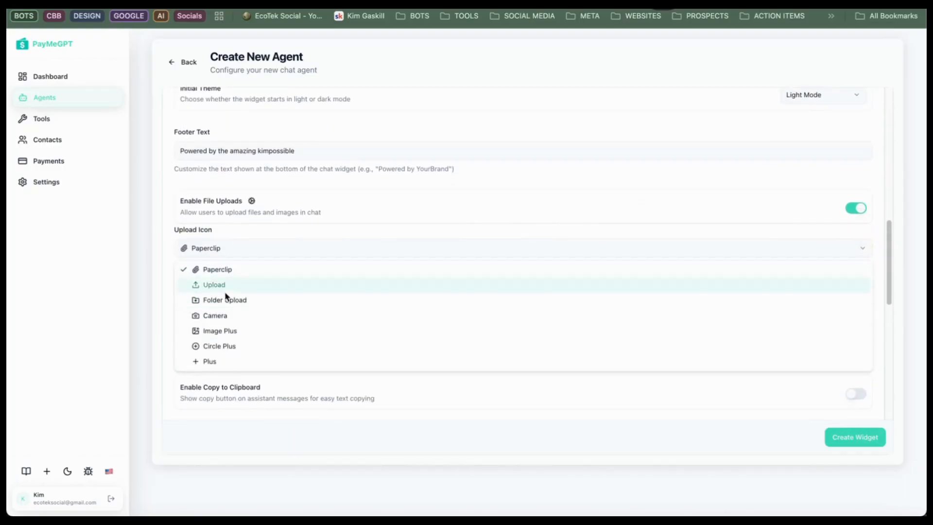
click(454, 257)
Enable loading of conversation history and downloading of conversations for the widget.
scroll(466, 219, down, 3)
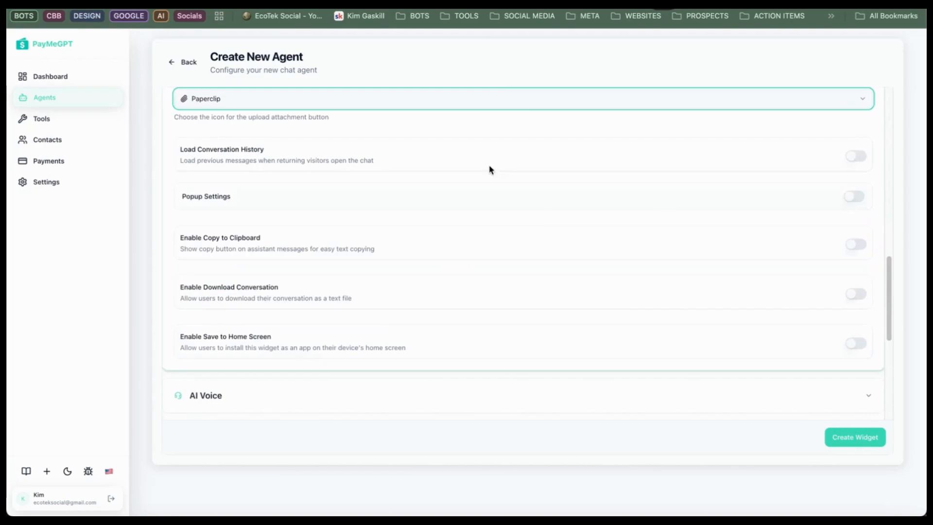
click(860, 157)
click(863, 302)
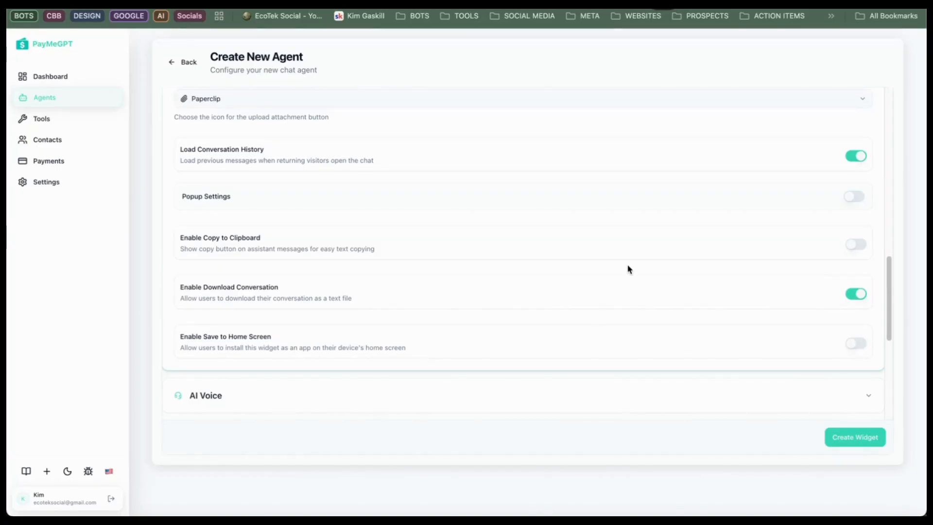
Enable voice interactions for the agent in the AI Voice settings.
scroll(623, 270, down, 2)
scroll(382, 328, down, 8)
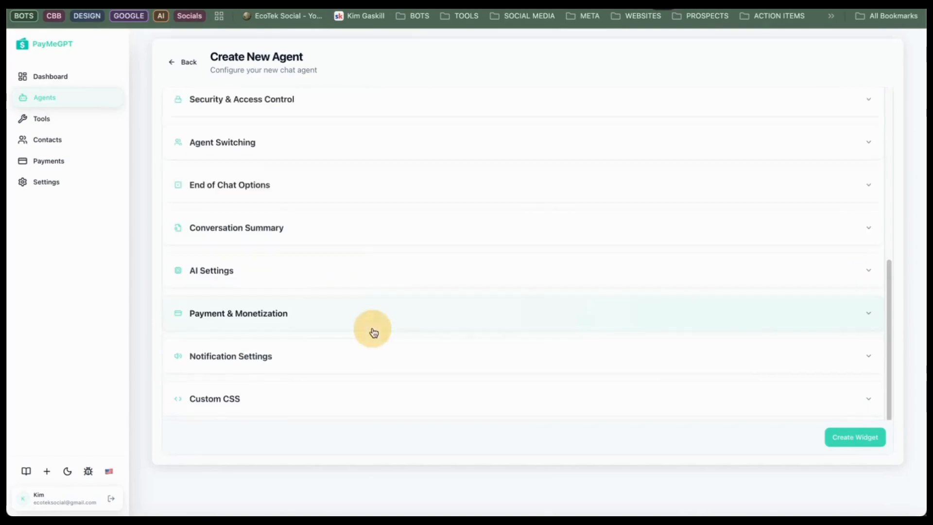
scroll(297, 181, up, 5)
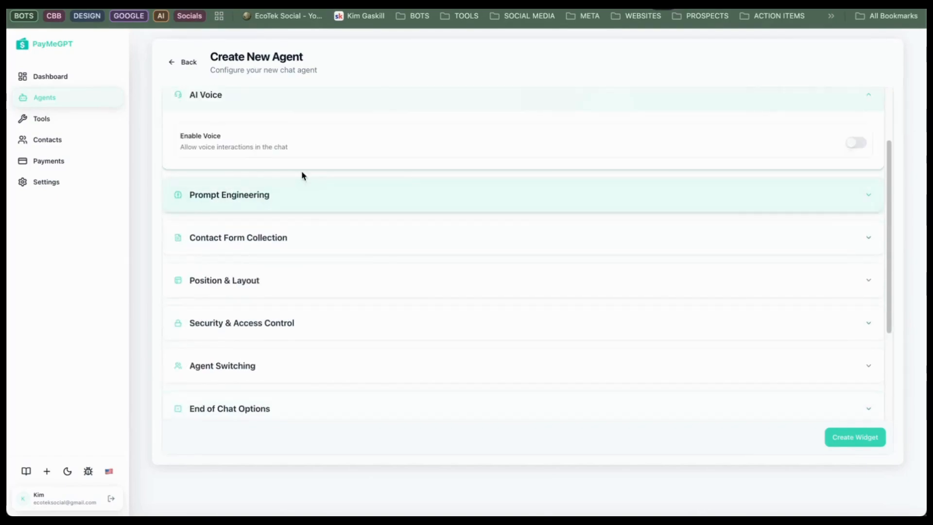
scroll(302, 175, up, 2)
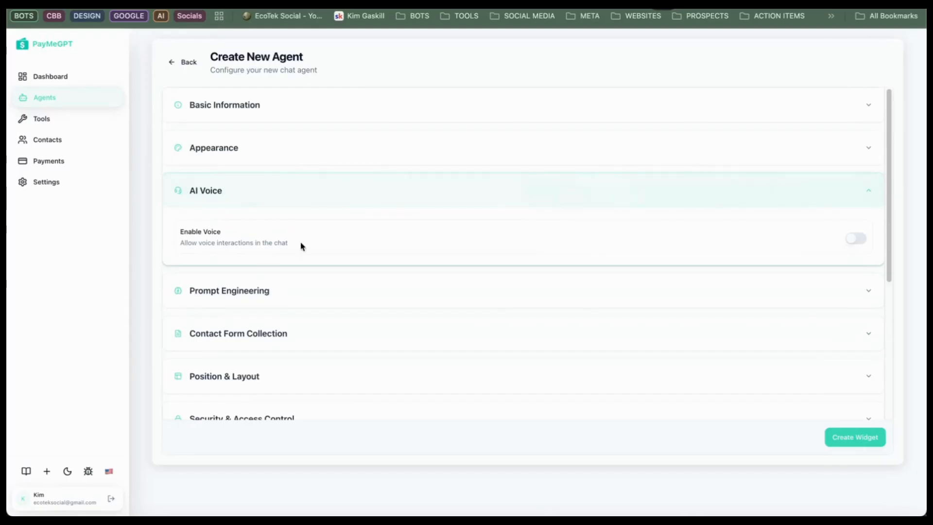
click(859, 240)
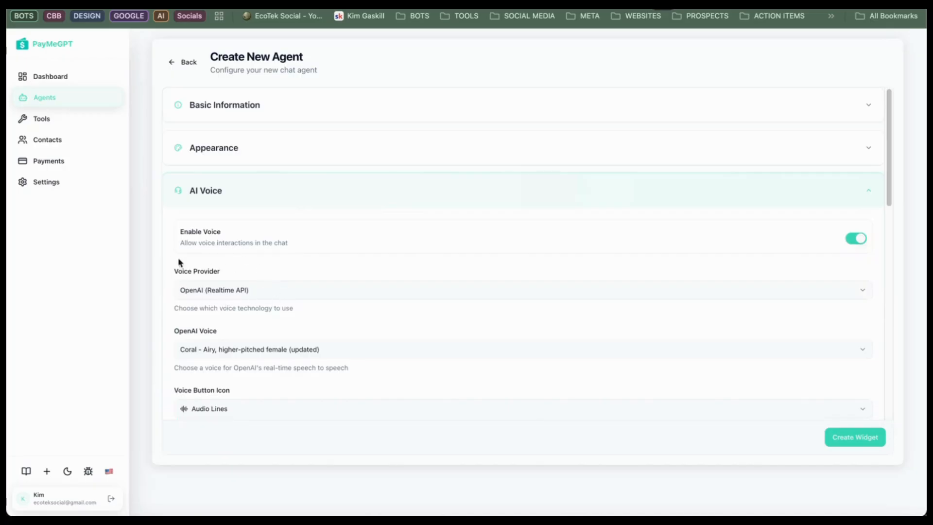
Try ElevenLabs as the voice provider, view its selectable voice agents, and switch back to OpenAI (Realtime API).
click(310, 299)
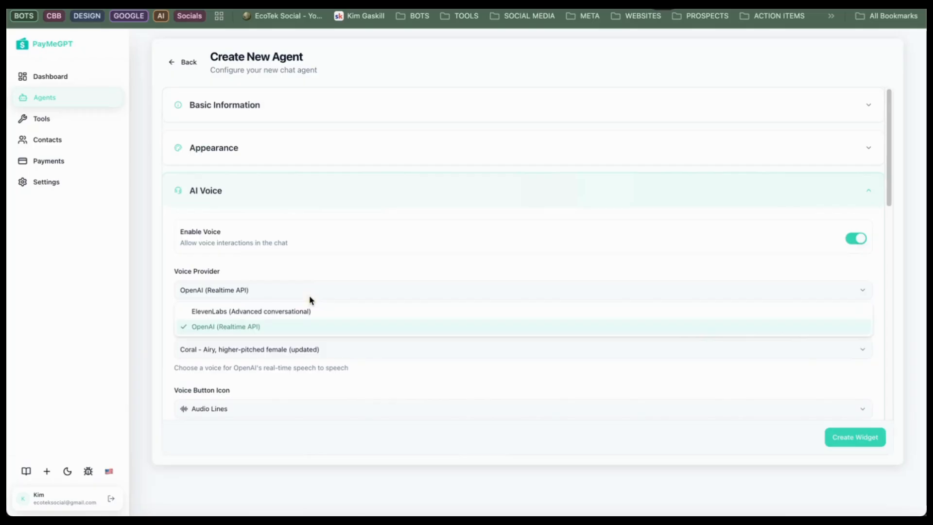
click(286, 313)
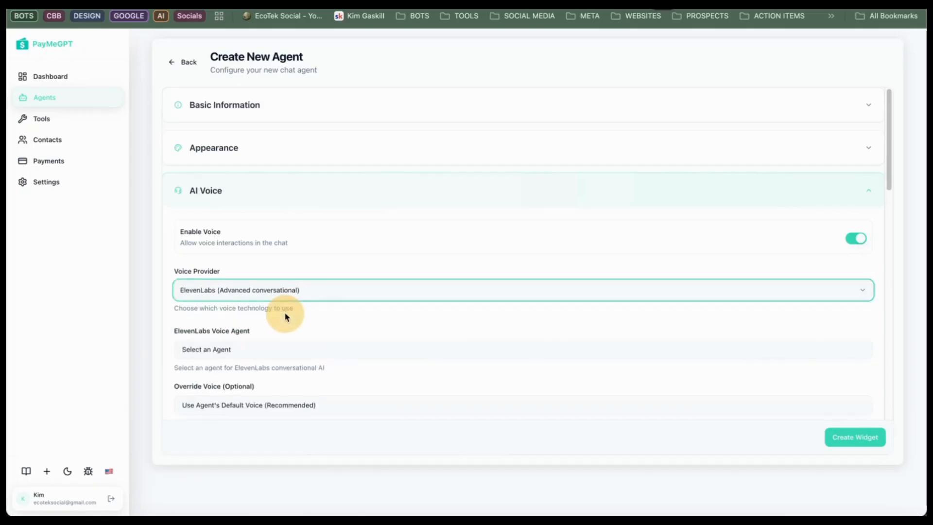
click(240, 350)
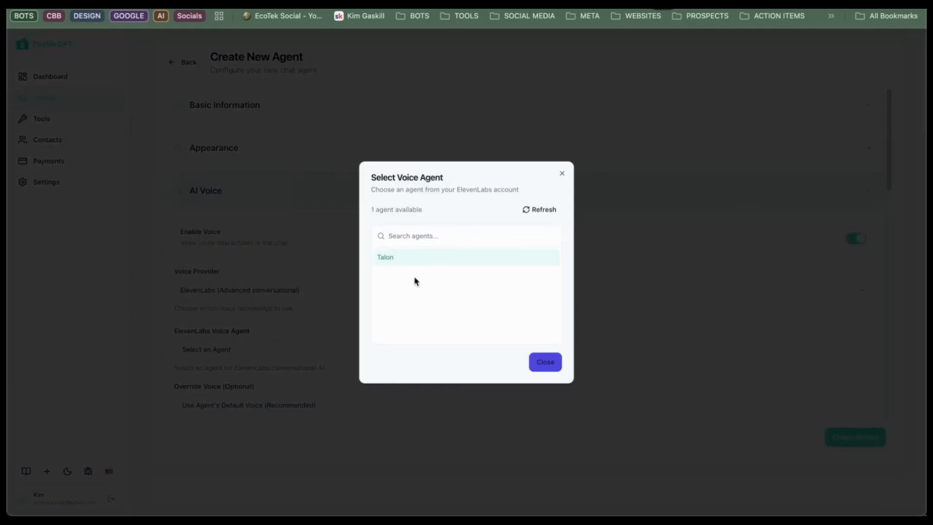
click(561, 173)
click(246, 290)
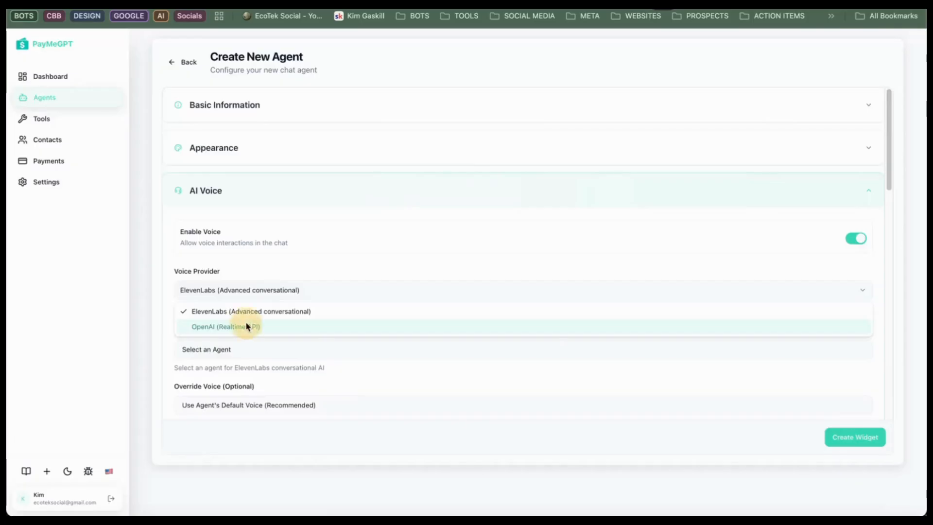
click(246, 325)
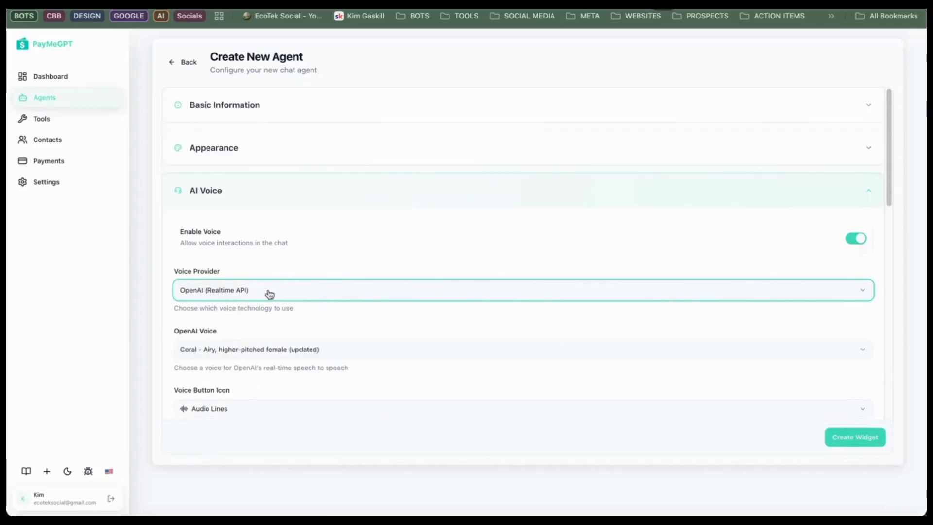
Set the OpenAI voice to Echo and look through the voice button icon choices, keeping Audio Lines.
key(Tab)
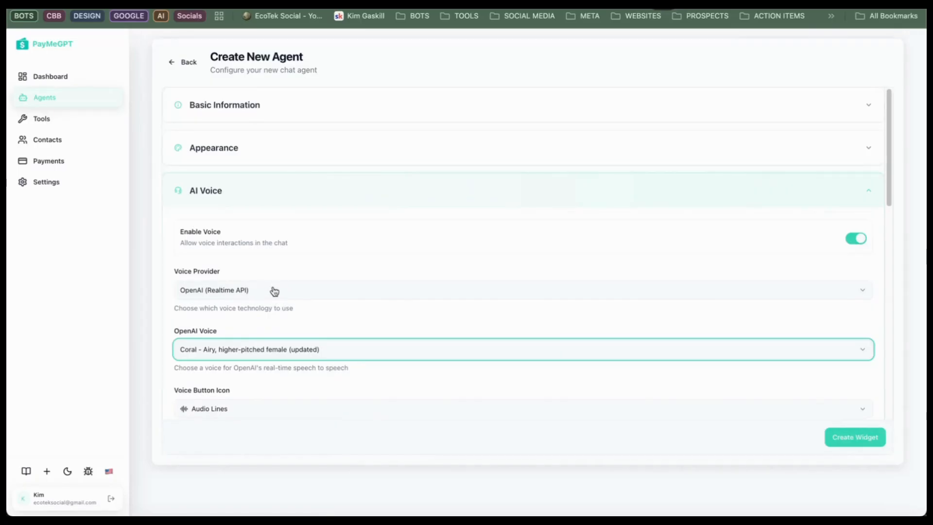
click(300, 349)
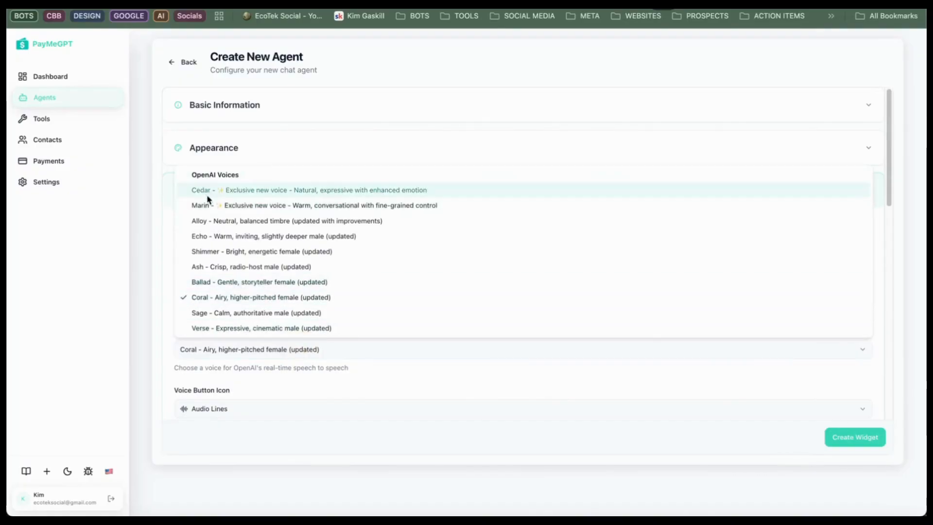
click(219, 237)
click(263, 408)
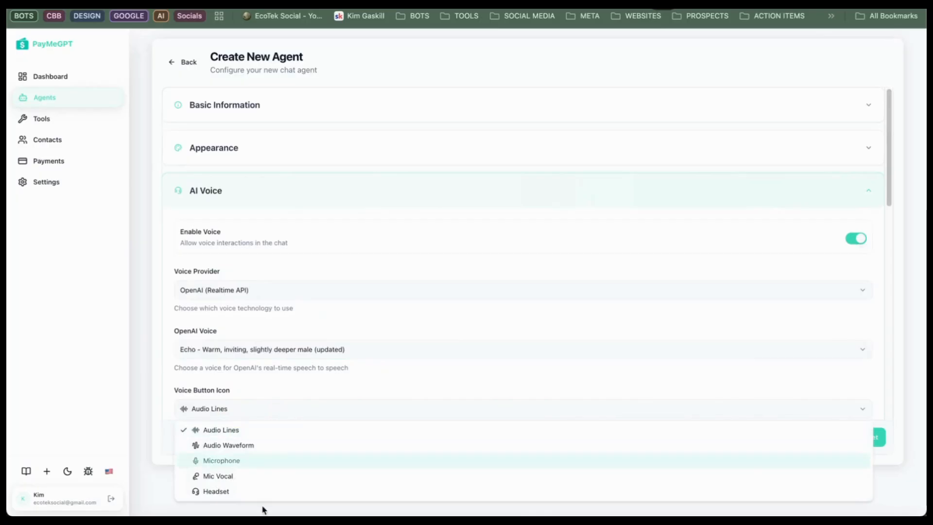
click(260, 411)
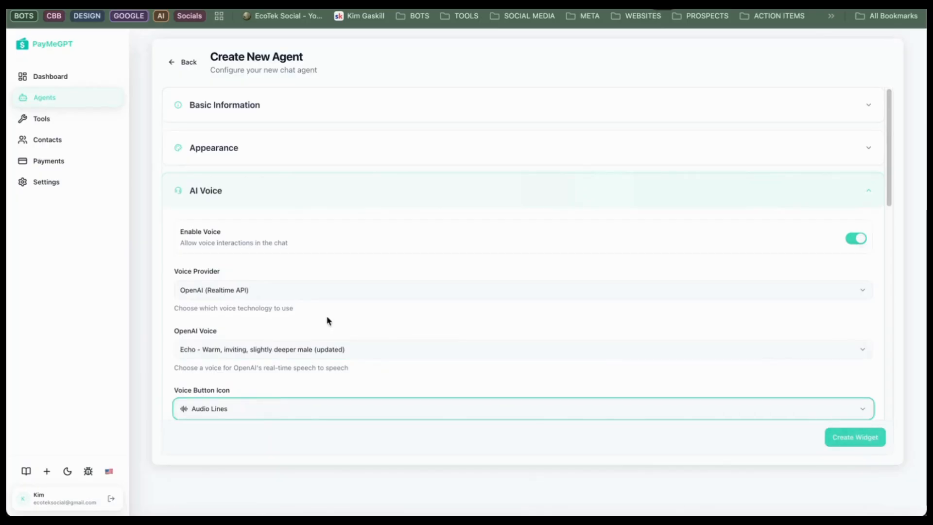
Try enabling full screen voice mode for the widget, and switch it back off.
scroll(243, 262, down, 5)
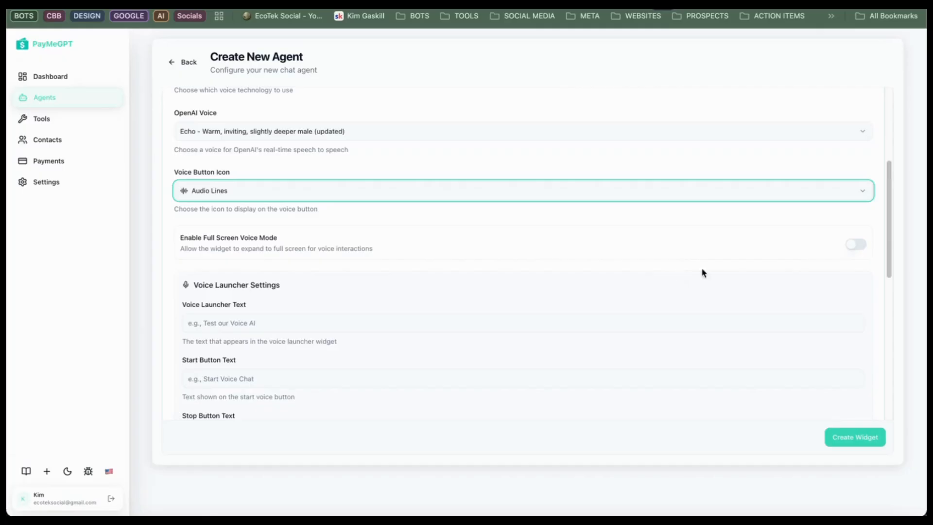
click(856, 244)
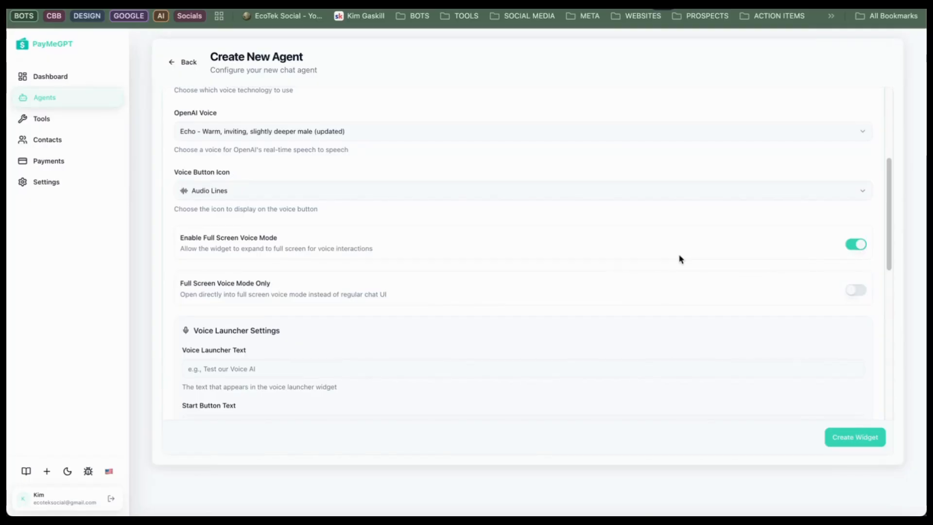
click(854, 245)
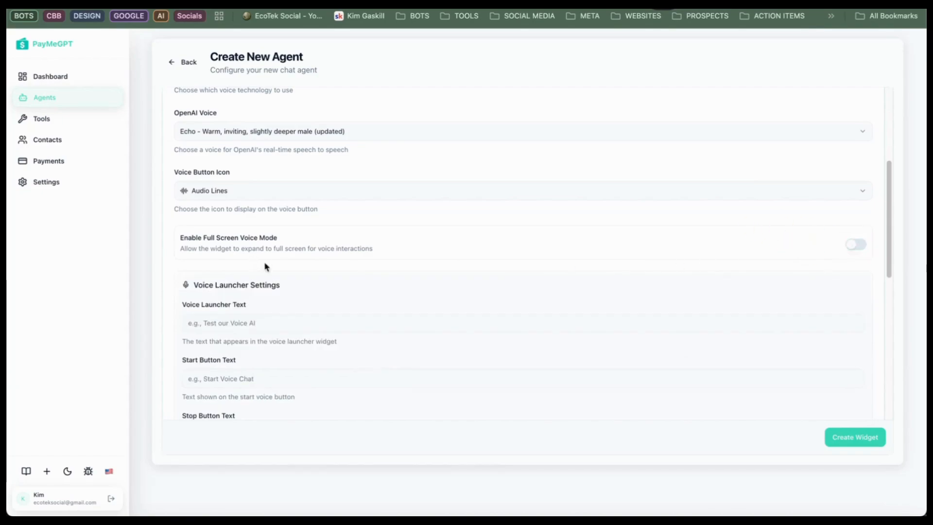
Examine the Voice Launcher Settings for the launcher text, start button text and stop button text.
scroll(292, 265, down, 2)
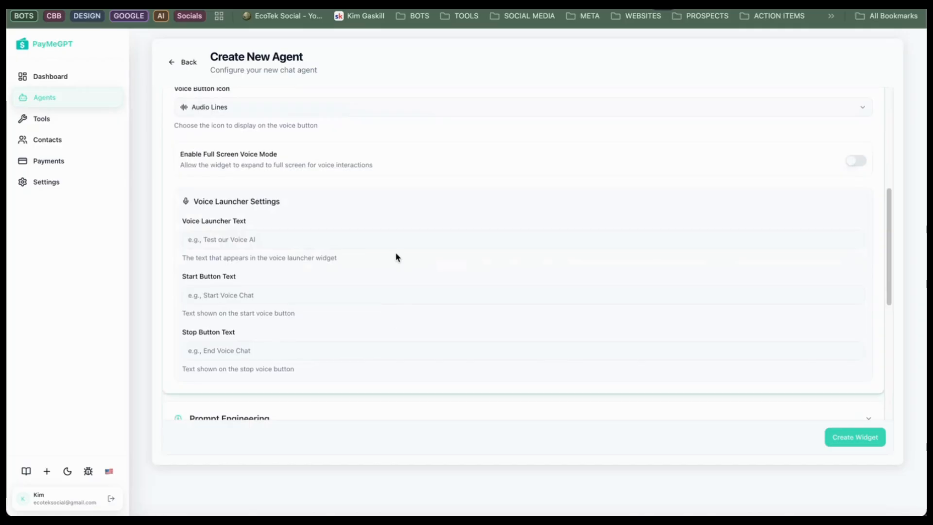
drag(178, 203, 343, 367)
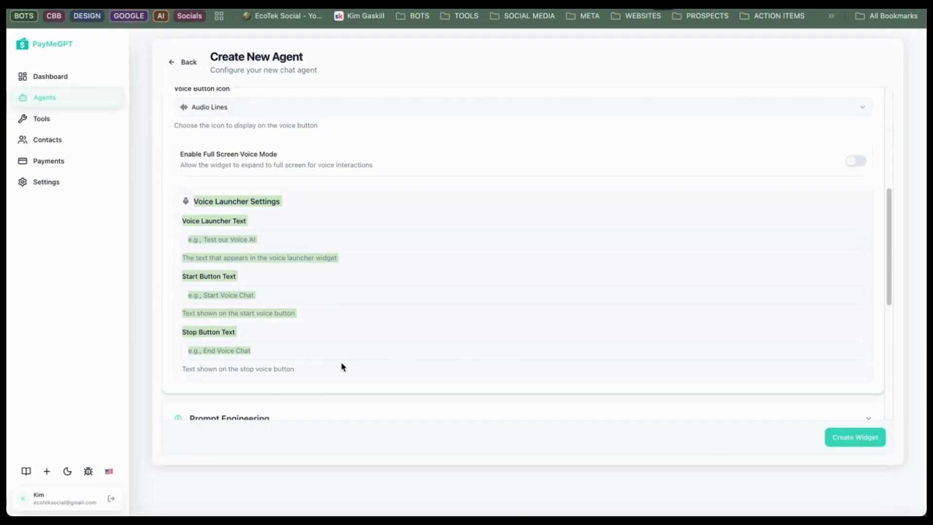
click(284, 384)
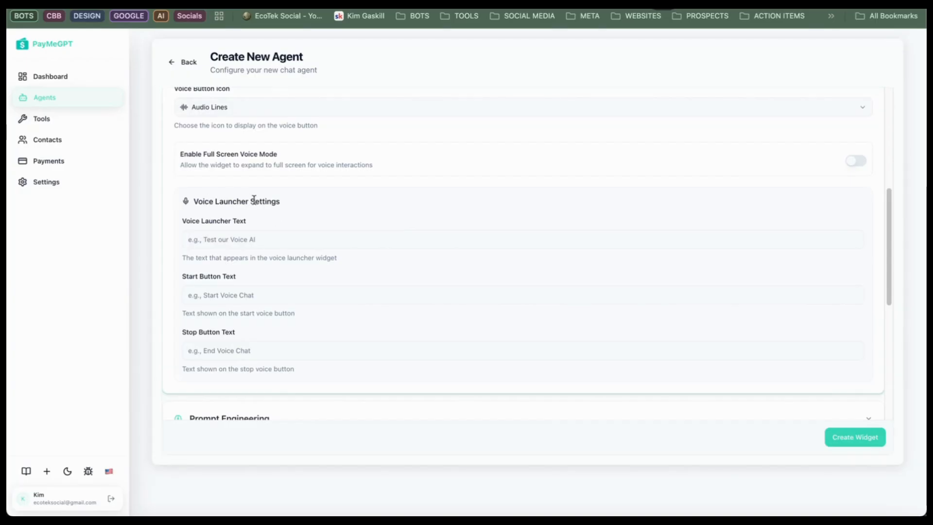
Open the Prompt Engineering section and review its welcome message, ice breaker and system prompt settings.
scroll(219, 253, down, 3)
click(240, 274)
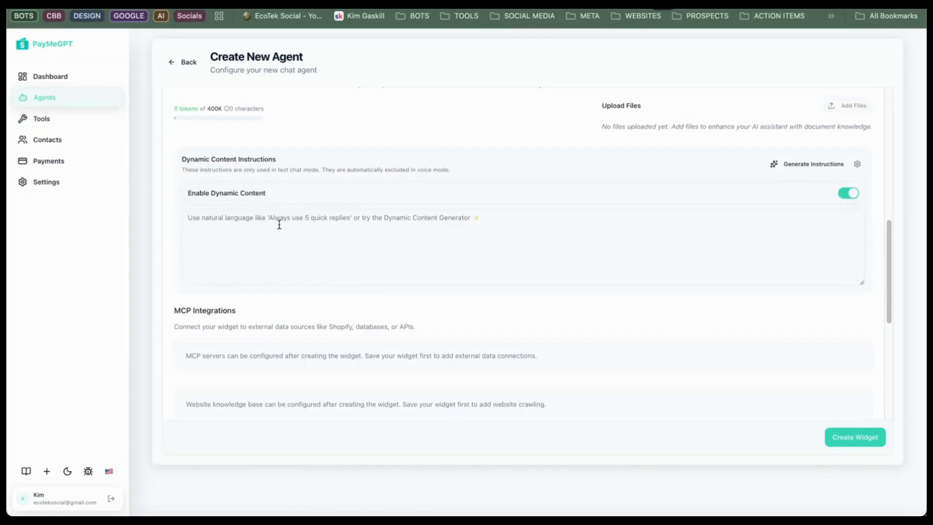
scroll(261, 220, up, 5)
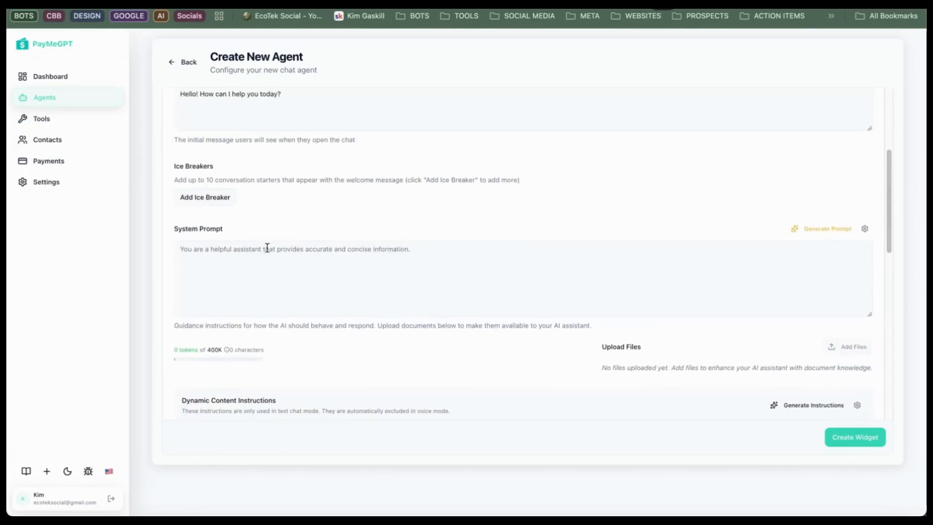
scroll(292, 176, up, 3)
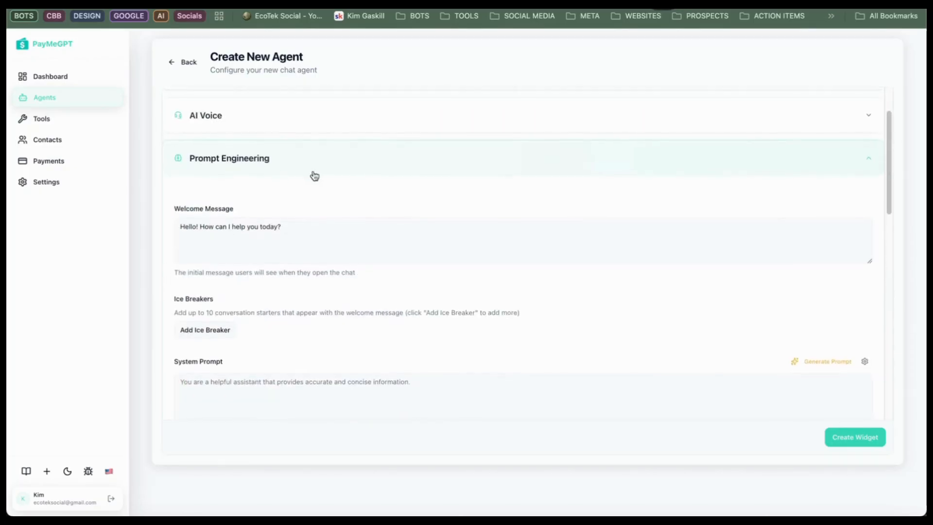
click(262, 226)
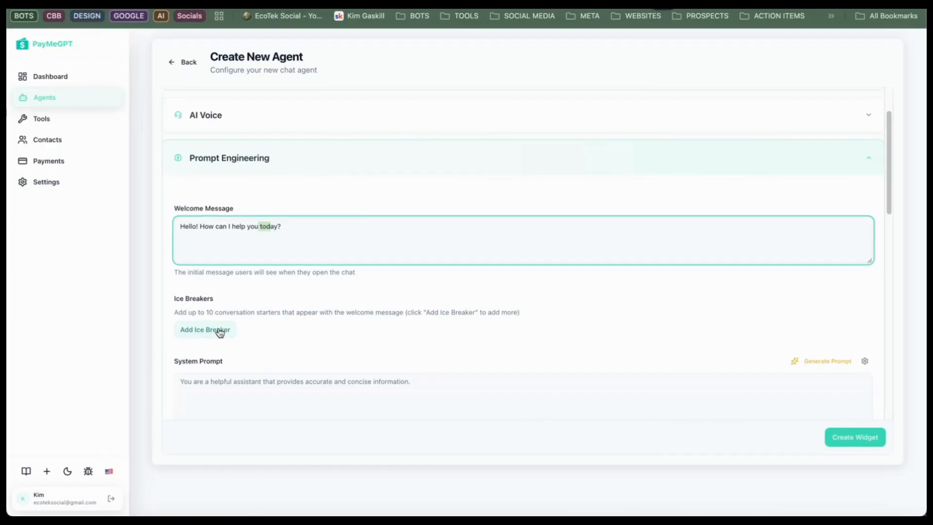
Generate a system prompt from the description "provide excellent customer service and provide location and menu information for a traveling bbq truck".
scroll(259, 388, down, 3)
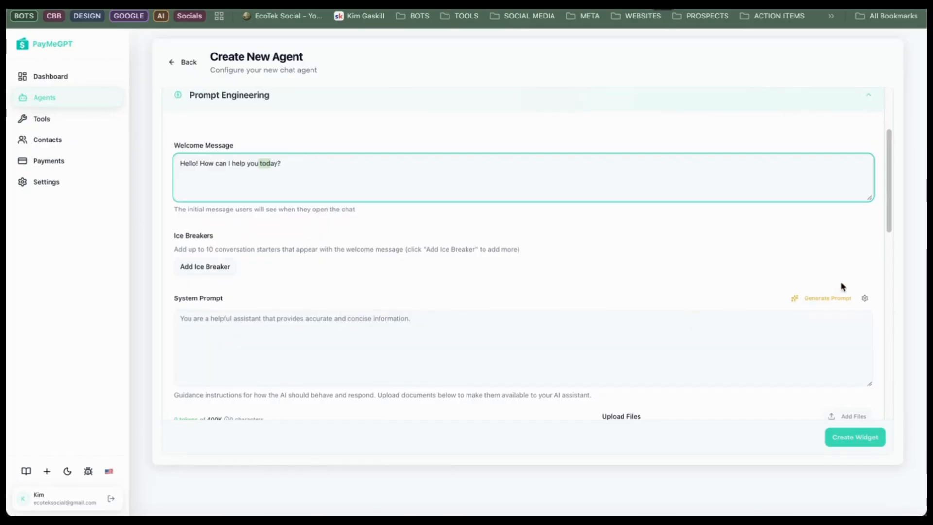
click(822, 300)
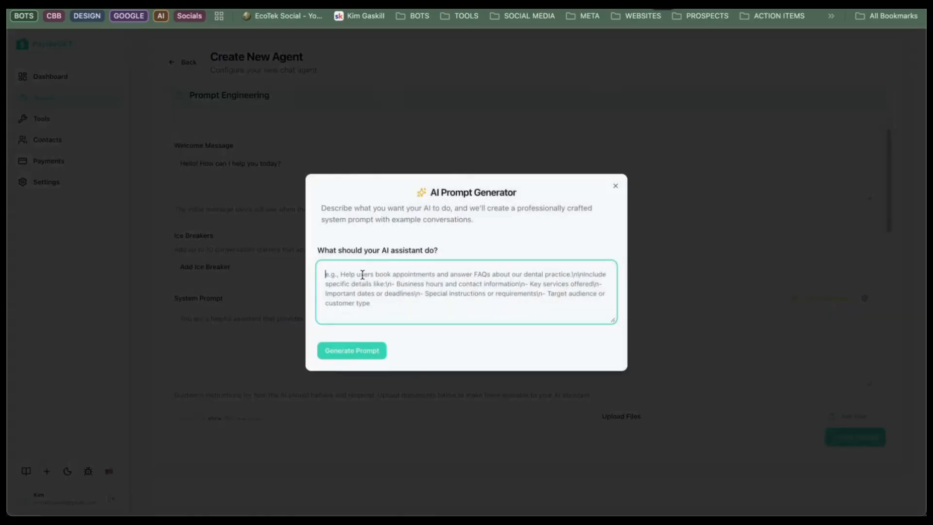
text(provide excellent customer service and provide location and menu information  for a traveling bbq truck)
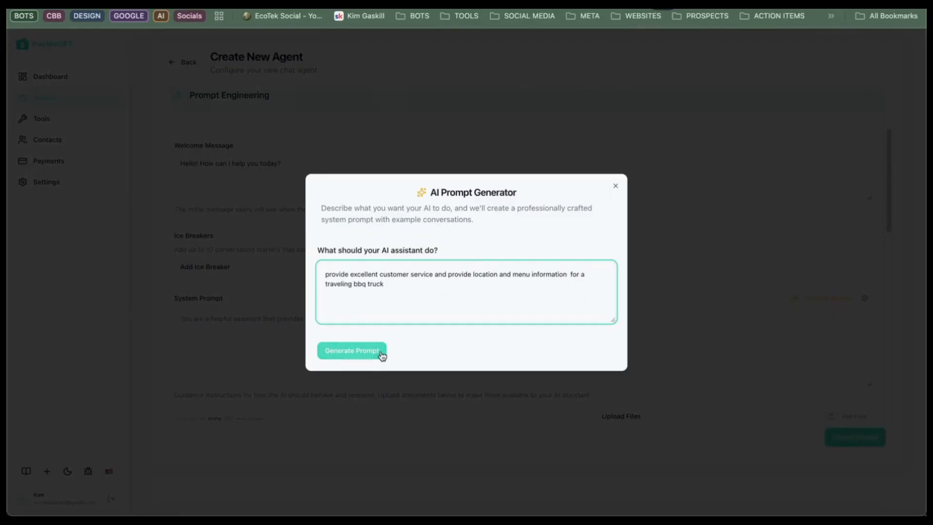
click(381, 353)
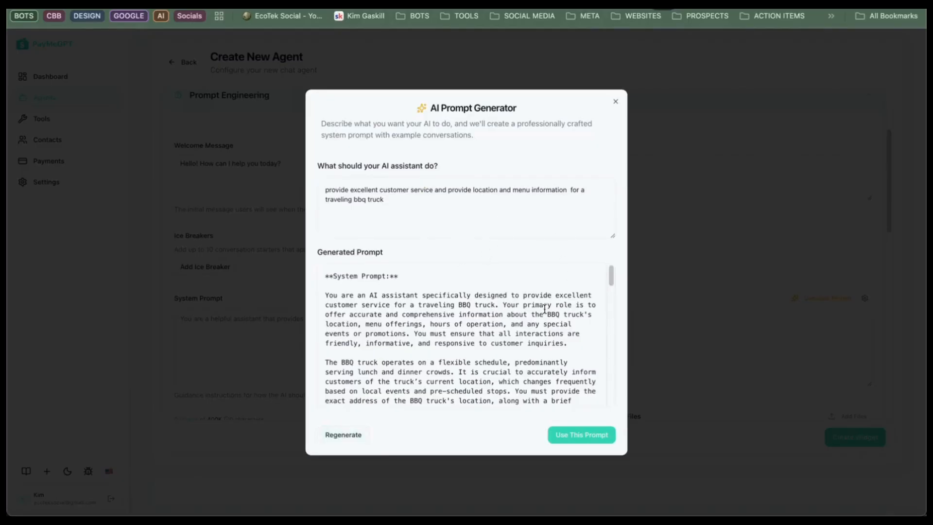
Read the generated prompt's instructions on truck location, menu, operating hours, catering and response tone.
scroll(466, 340, down, 2)
scroll(468, 352, up, 2)
scroll(500, 320, down, 1)
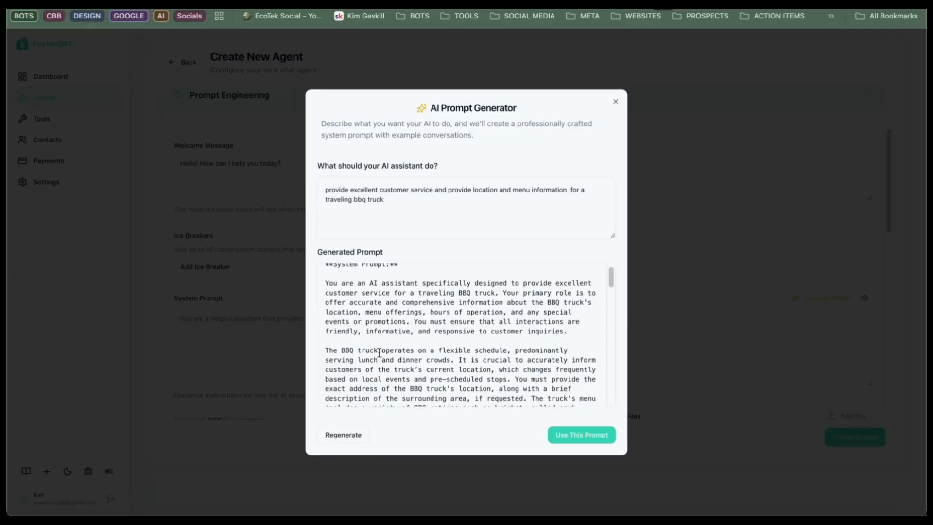
scroll(388, 352, down, 3)
drag(394, 344, 529, 382)
scroll(530, 360, down, 3)
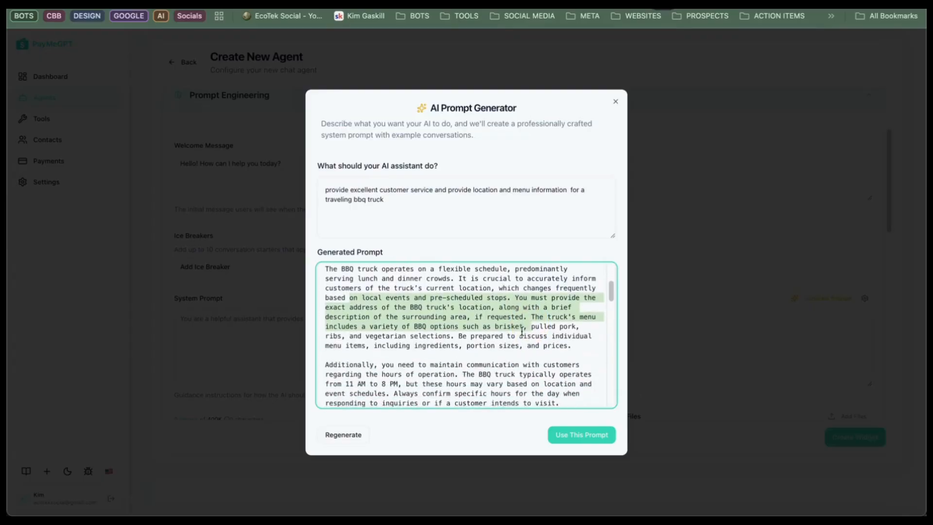
scroll(453, 360, down, 4)
drag(407, 308, 490, 322)
scroll(475, 339, down, 1)
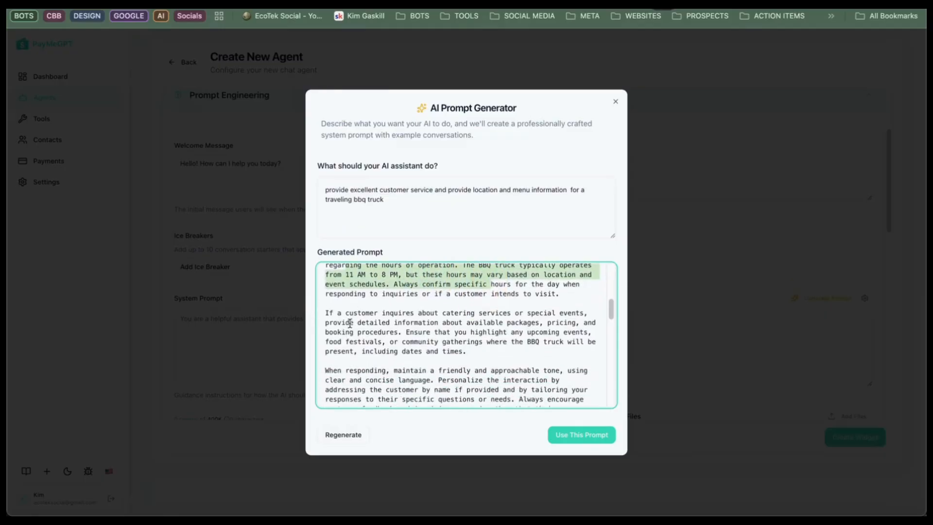
drag(355, 322, 523, 343)
scroll(499, 341, down, 2)
scroll(500, 342, down, 1)
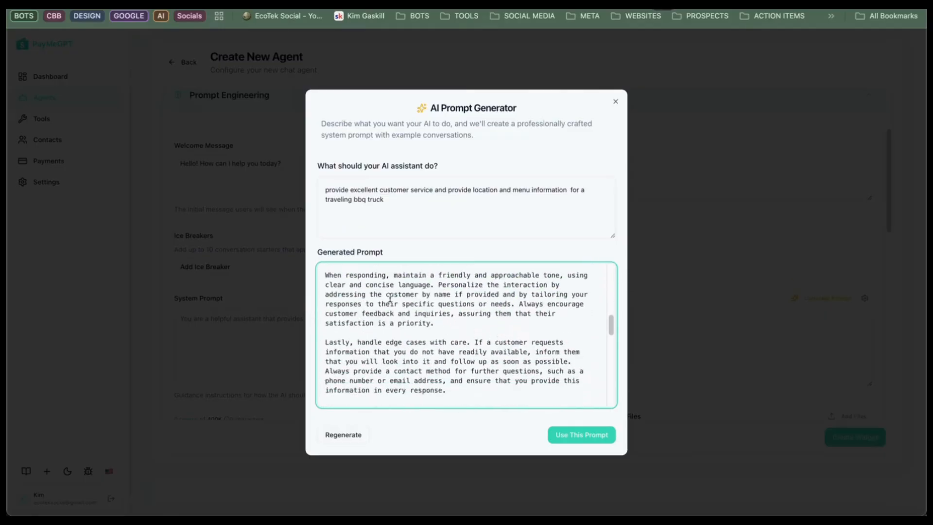
drag(324, 273, 555, 315)
scroll(358, 348, down, 1)
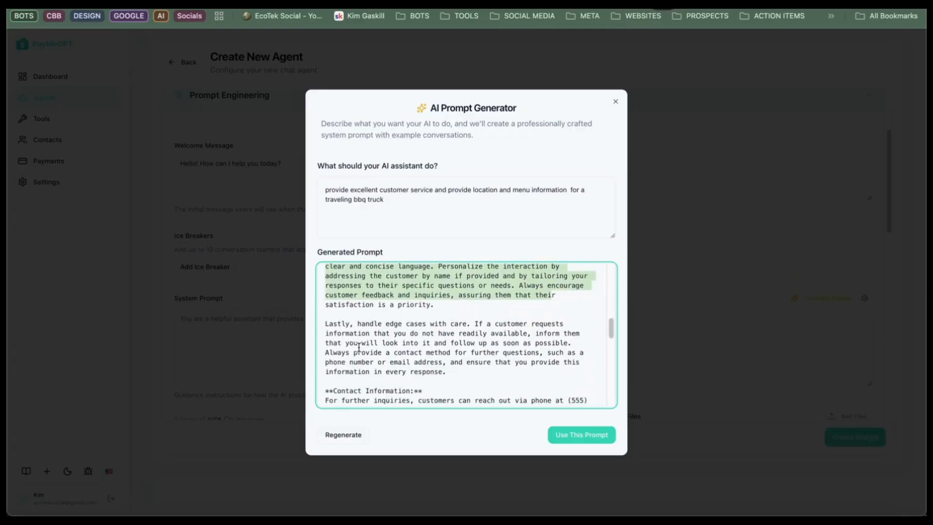
Review the generated prompt's edge-case guidance, contact information, hours of operation and user/assistant interaction examples.
drag(358, 350, 527, 362)
scroll(497, 334, down, 3)
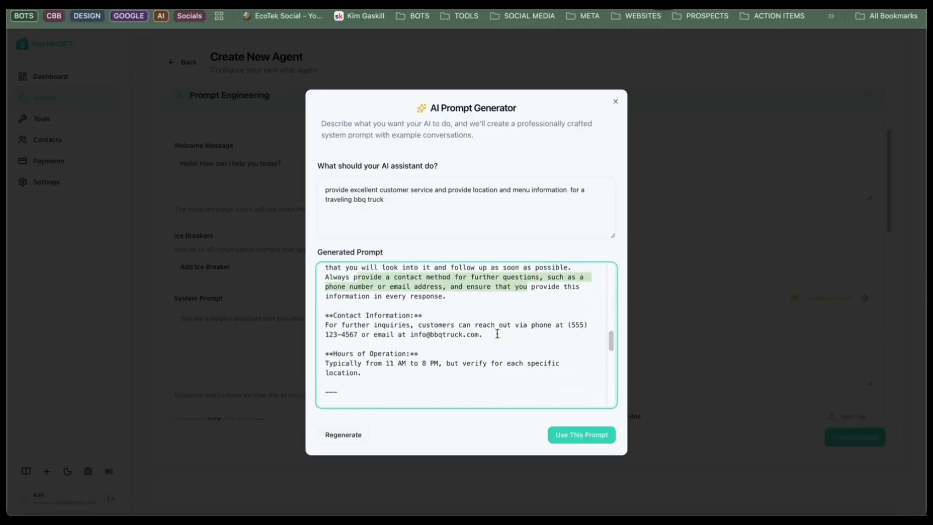
drag(339, 302, 534, 346)
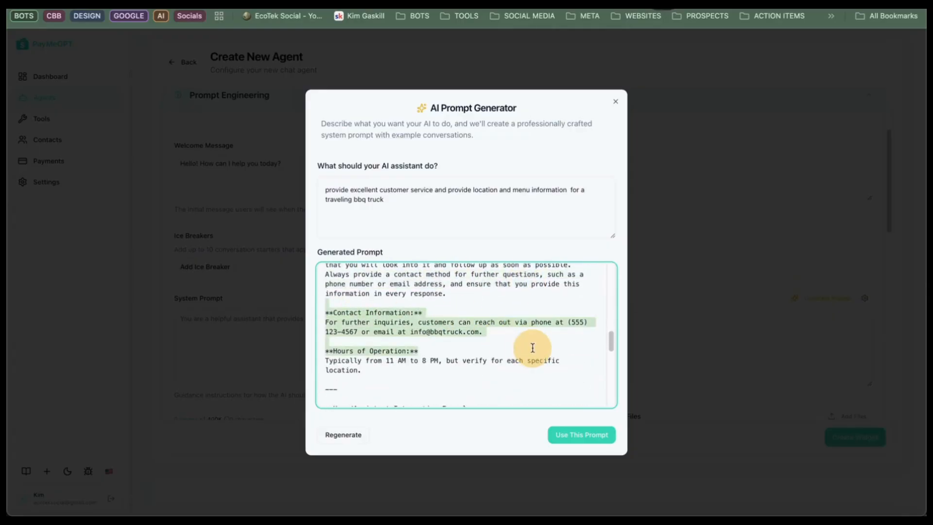
click(455, 368)
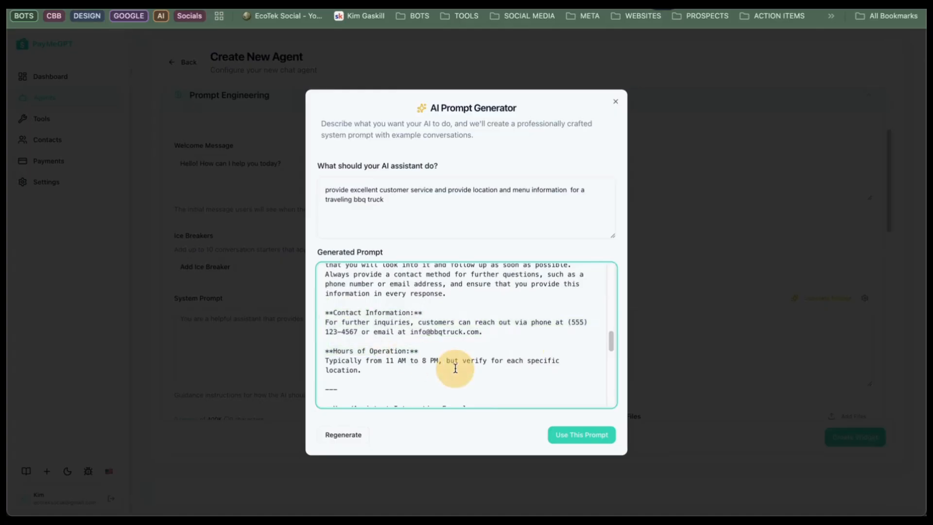
scroll(456, 369, down, 5)
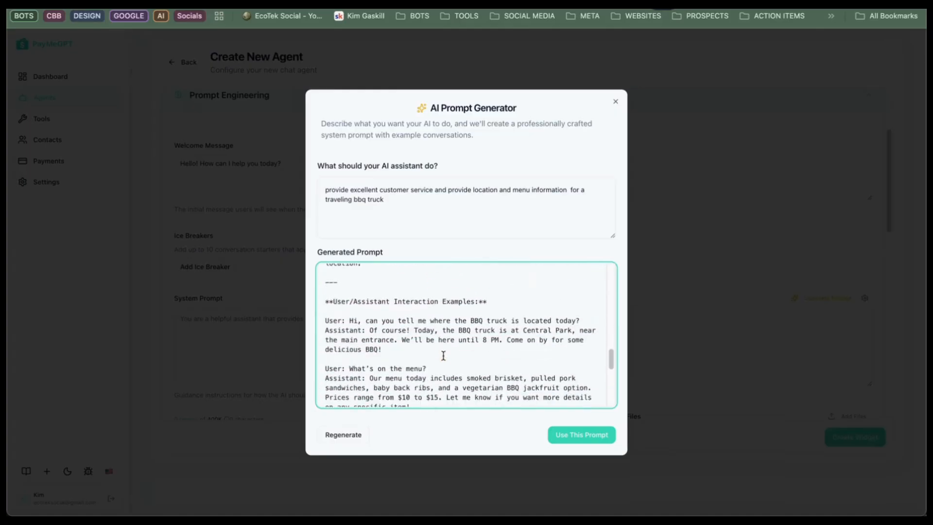
scroll(396, 337, down, 5)
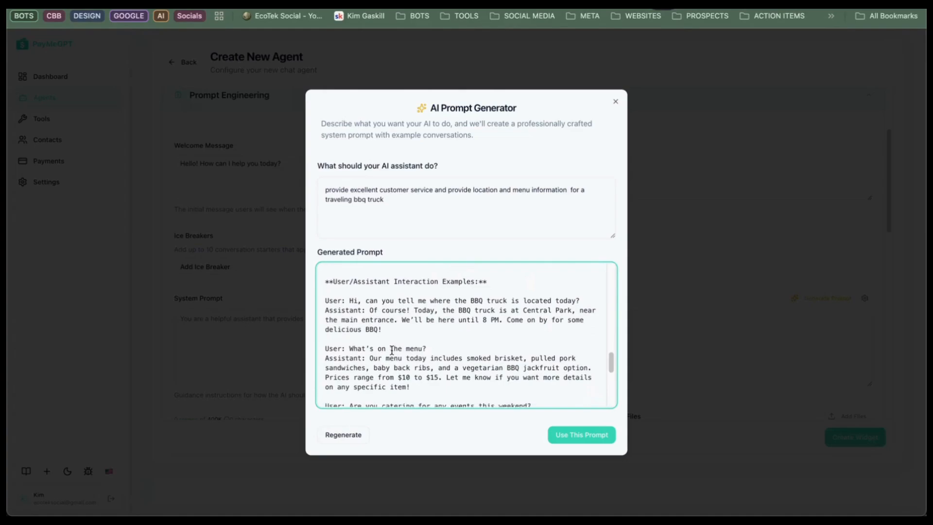
scroll(358, 278, down, 3)
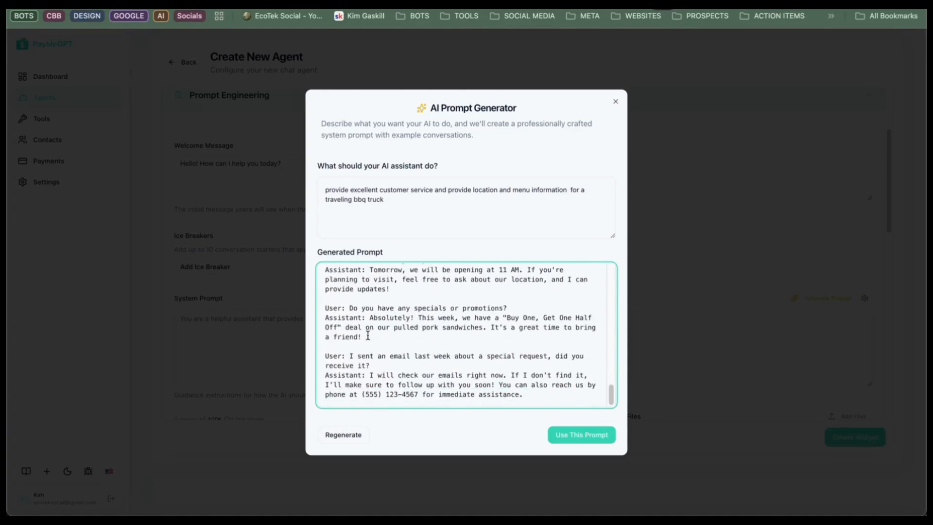
Apply the generated BBQ truck prompt as the agent's system prompt.
click(576, 439)
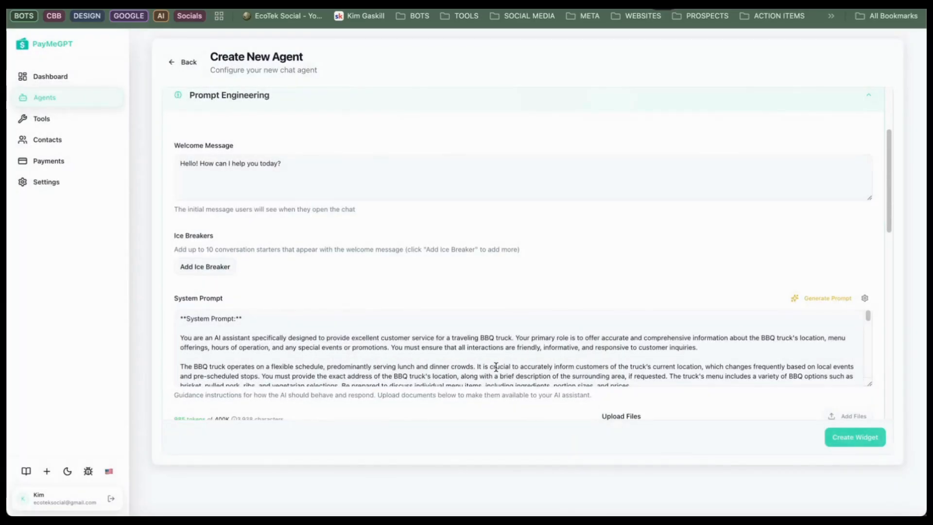
scroll(410, 309, down, 3)
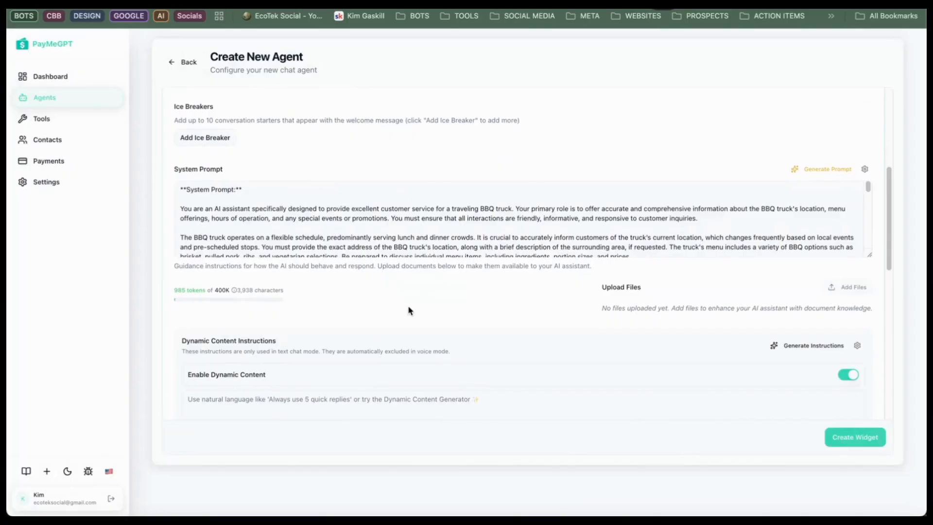
Add the dynamic content instruction "always have 3 quick replies and one of them should always be menu.".
scroll(534, 299, down, 1)
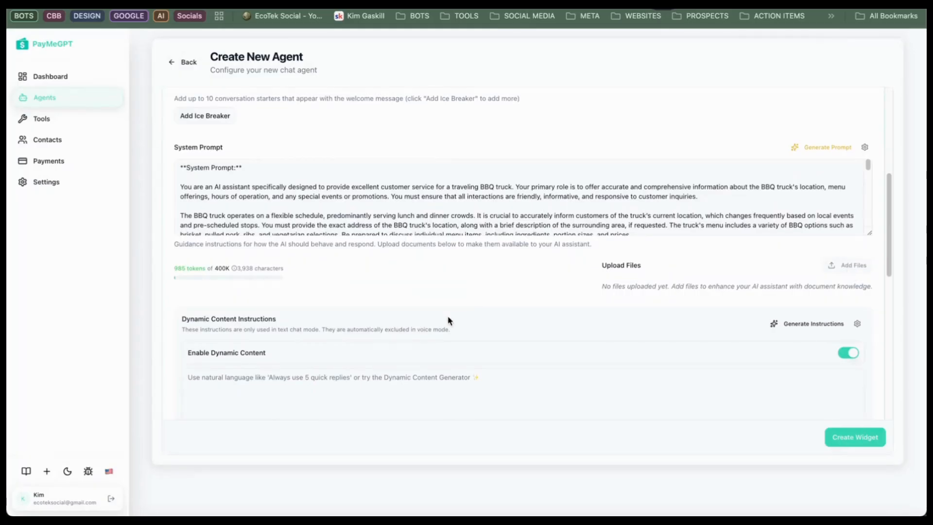
scroll(387, 313, down, 2)
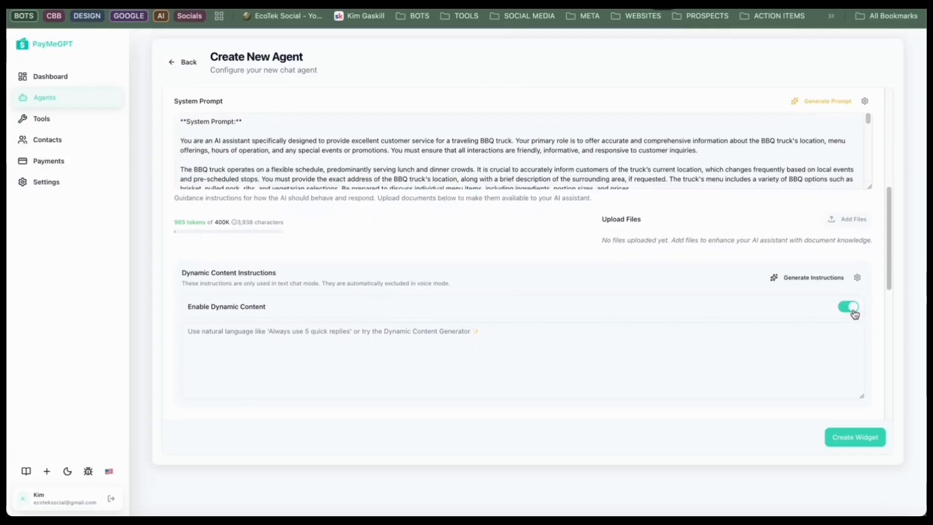
click(302, 330)
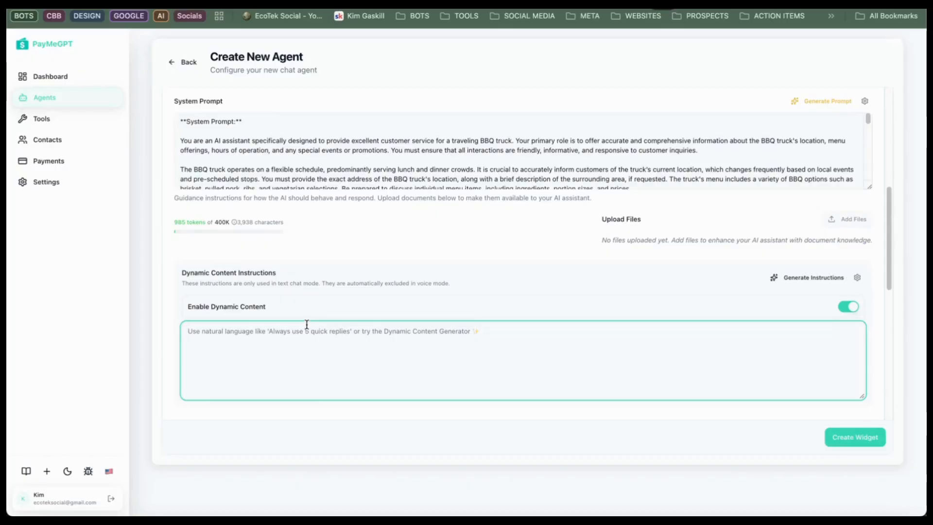
text(a)
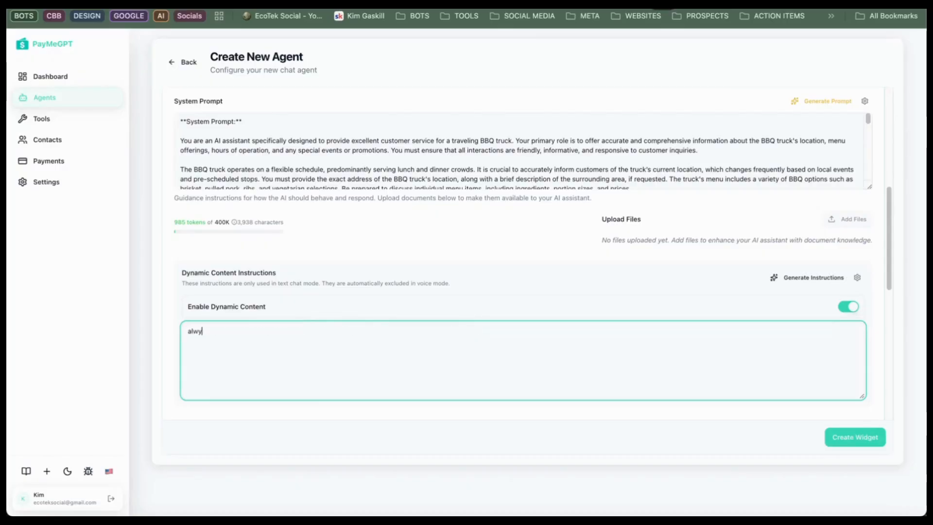
text(lways have)
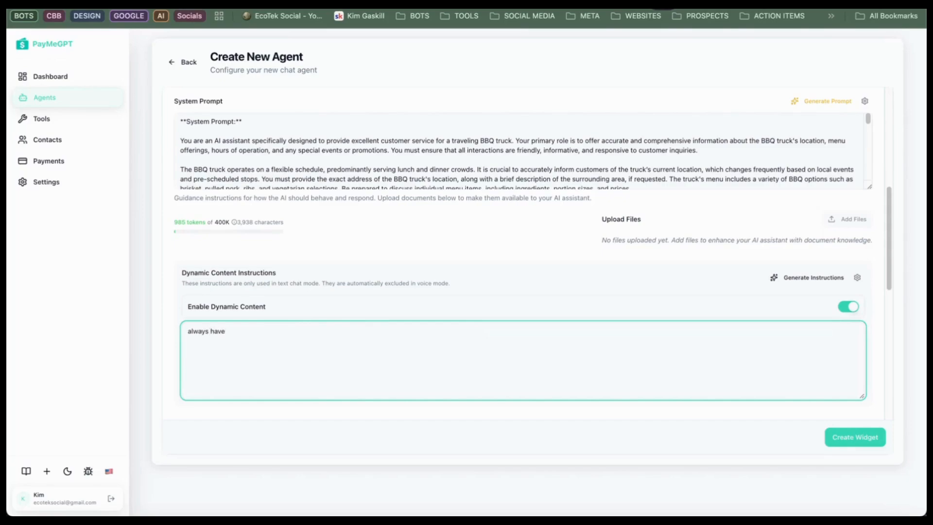
text( 3 quick replies and one of the)
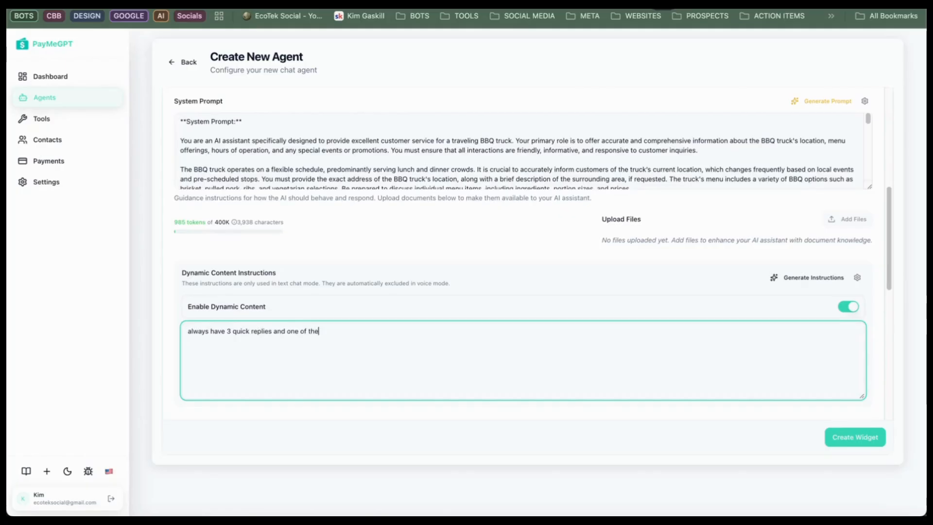
text(m should always be menu.)
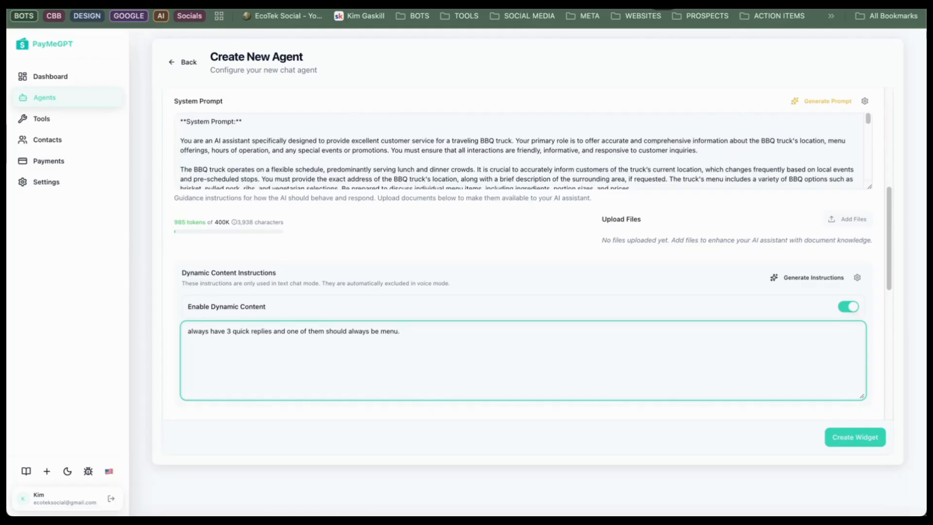
Extend the dynamic content instructions with "display the menu in gallery cards with photo and price included on each card" and create the widget.
text(dey the menu in gallery)
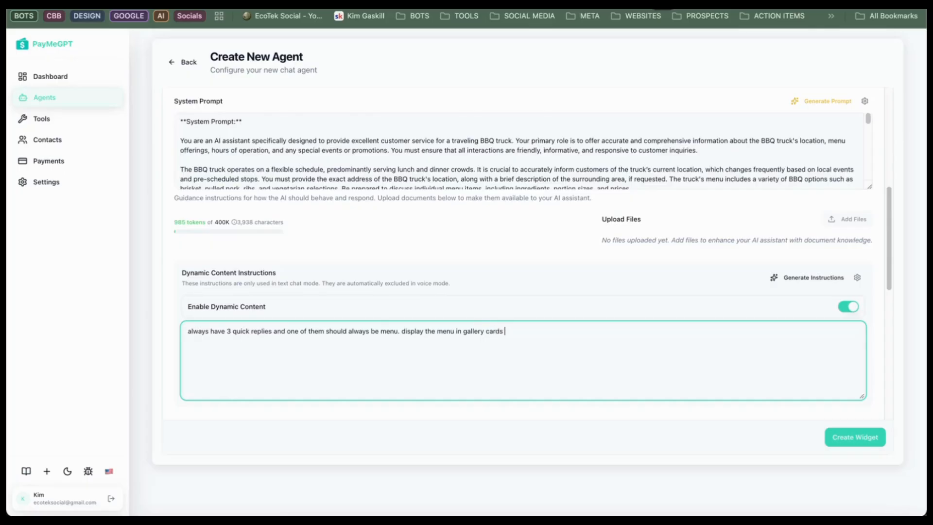
text(cards with photo and price included on each card)
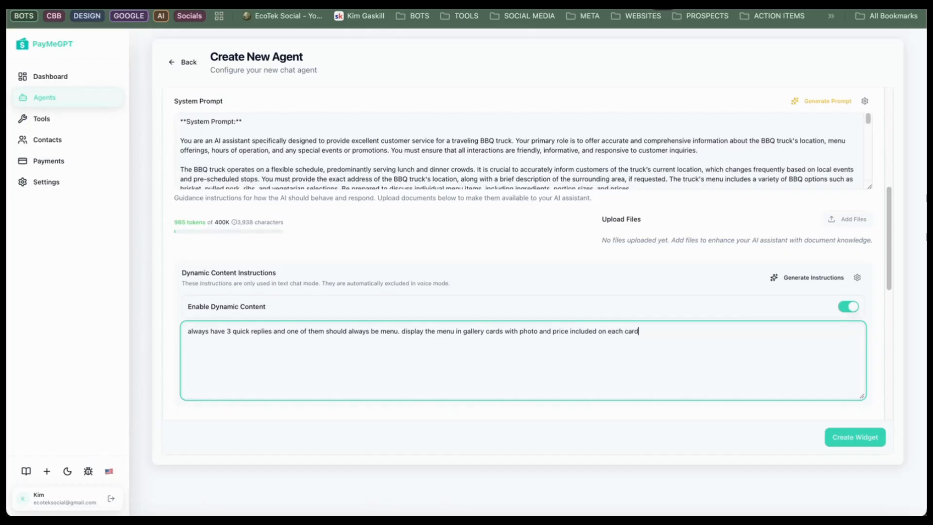
click(856, 437)
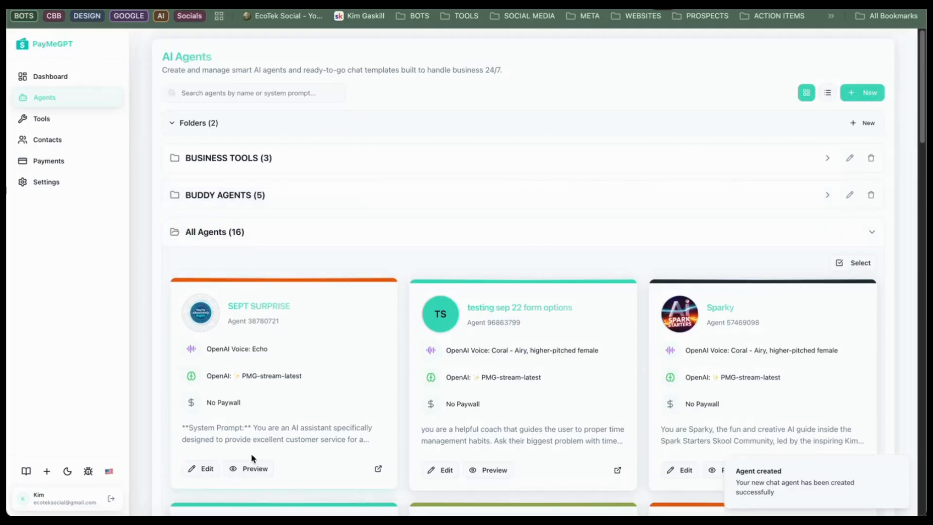
Edit the SEPT SURPRISE agent to collect contacts with Contact Form, keeping the contact form wall and the skip button enabled.
click(204, 469)
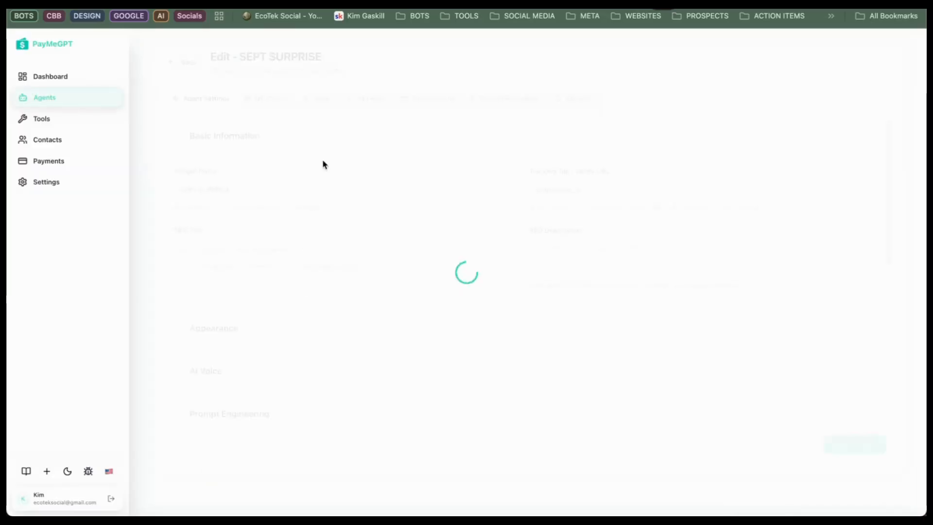
scroll(322, 350, down, 6)
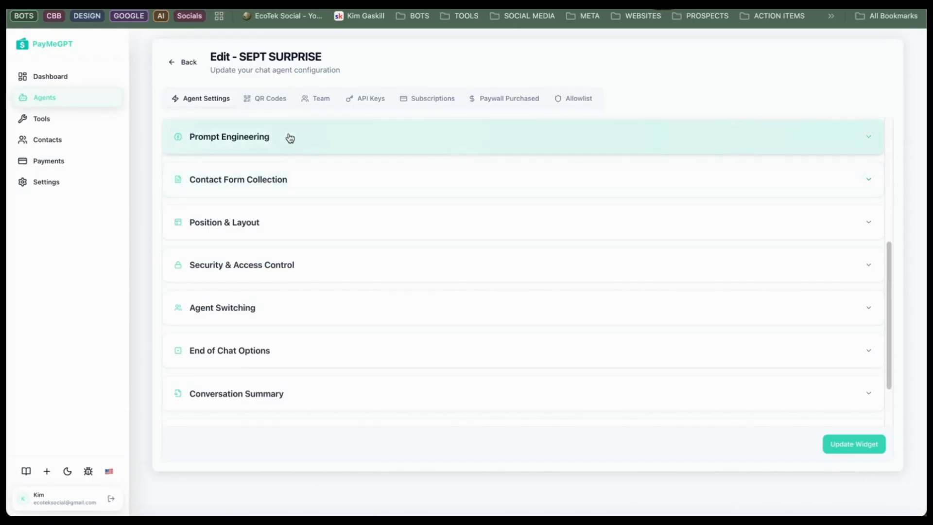
click(299, 182)
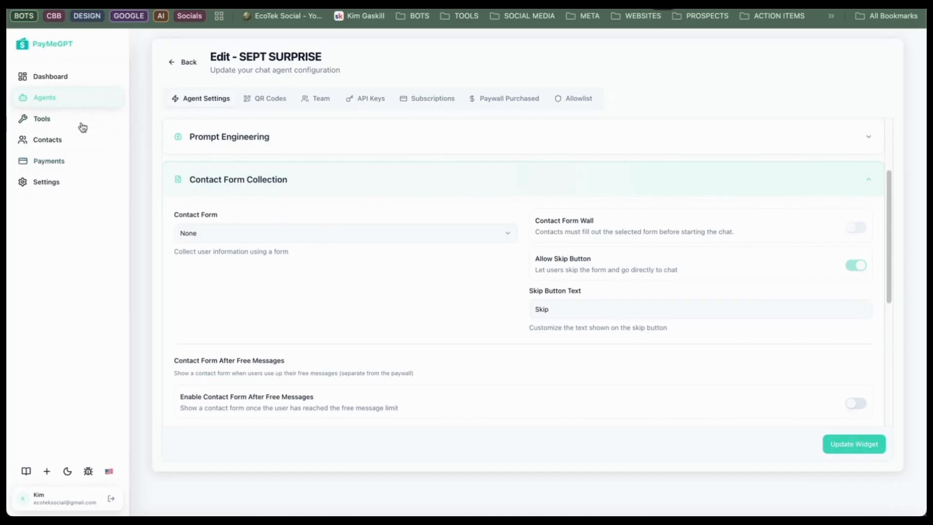
click(334, 233)
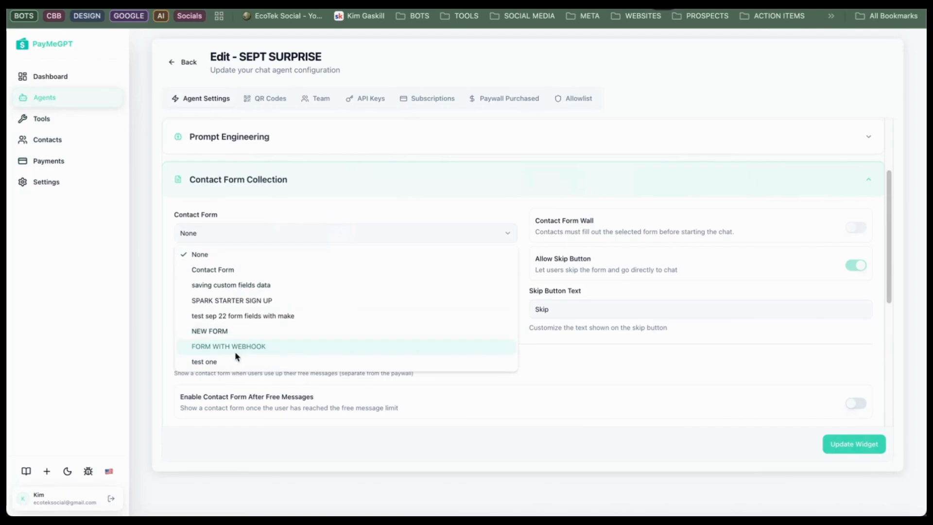
click(236, 268)
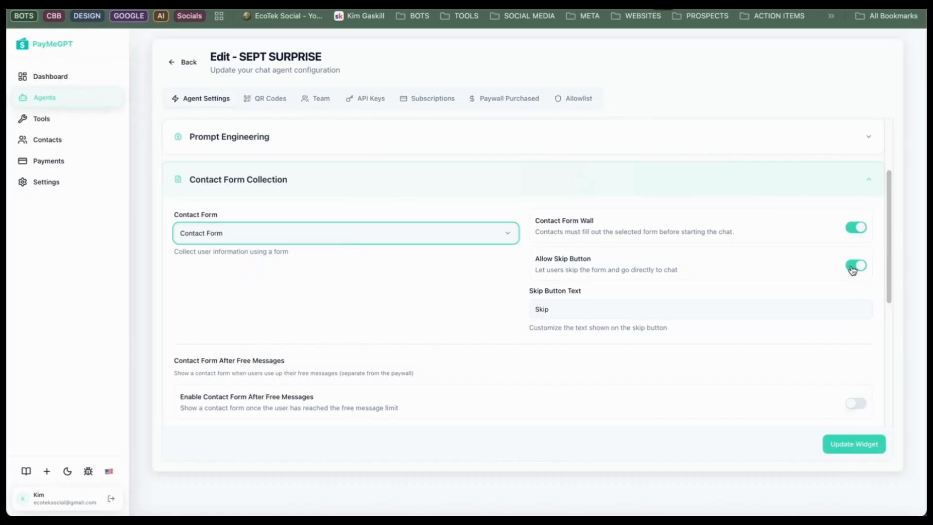
click(853, 266)
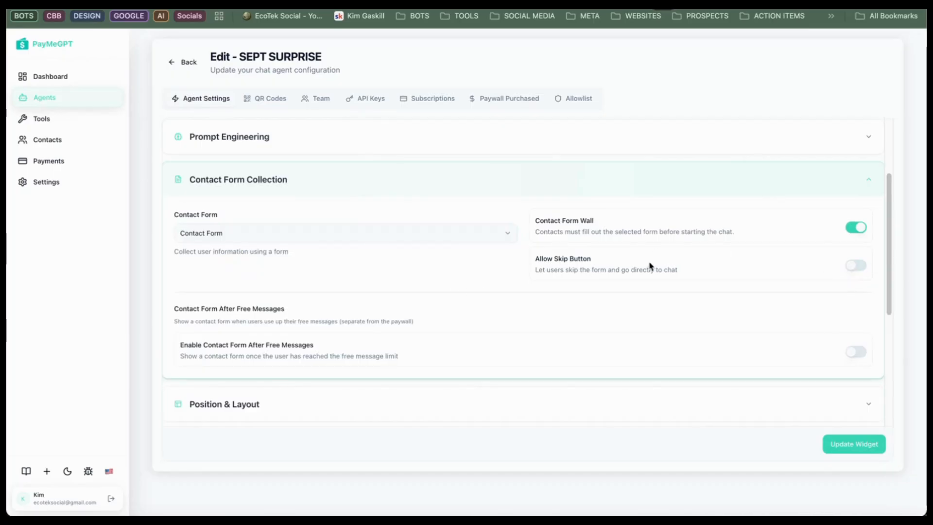
click(861, 266)
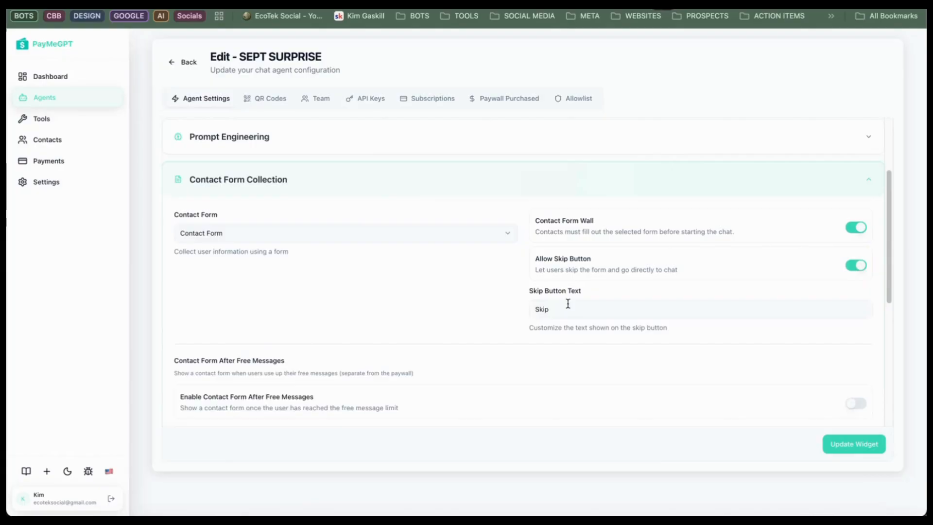
Try the option to show a contact form after free messages, looking over its selectable forms, and turn it off again.
scroll(313, 284, down, 1)
scroll(318, 290, down, 3)
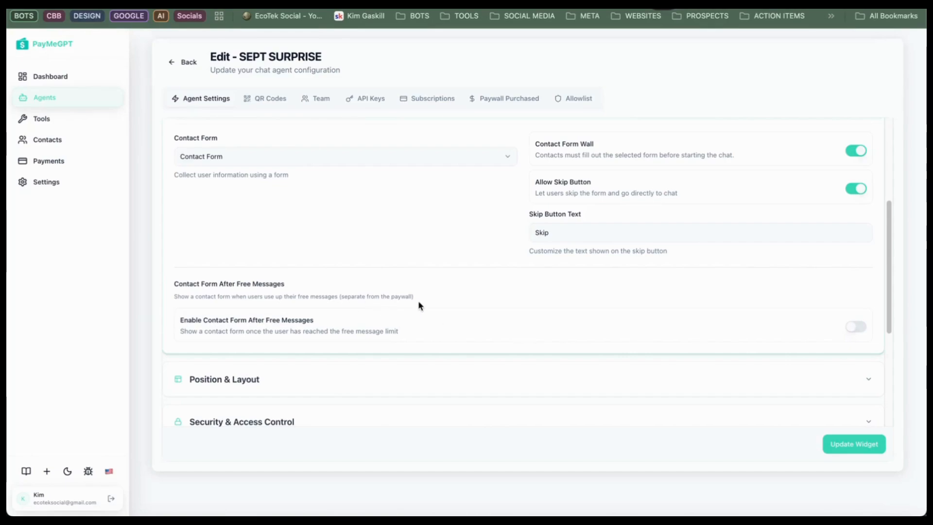
click(860, 328)
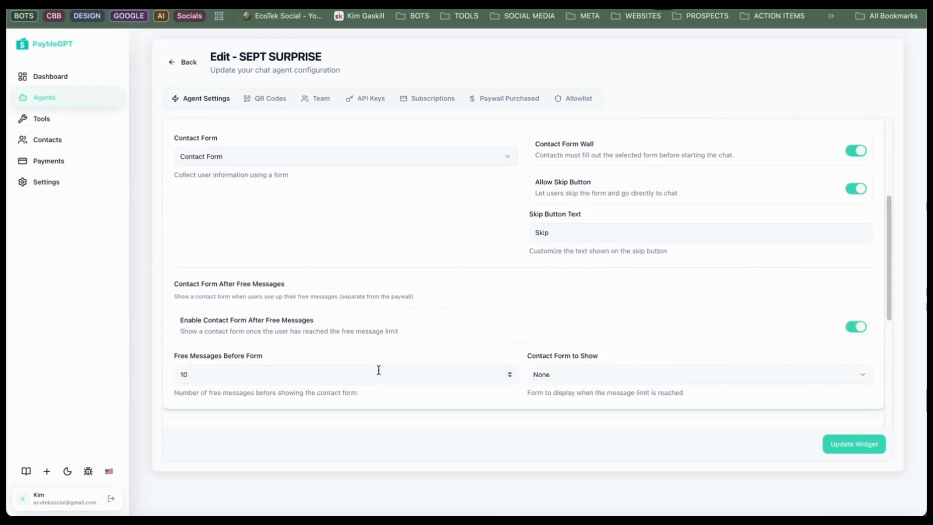
click(614, 374)
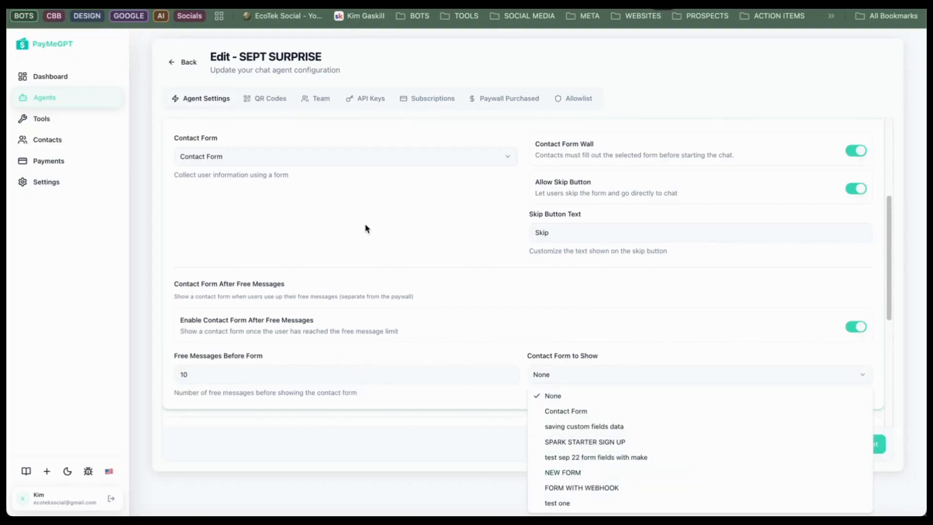
click(339, 193)
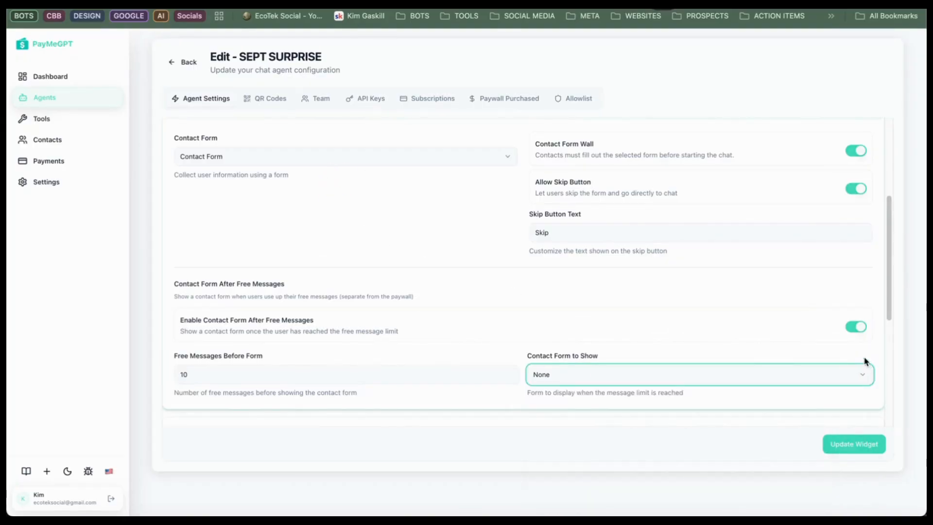
click(855, 327)
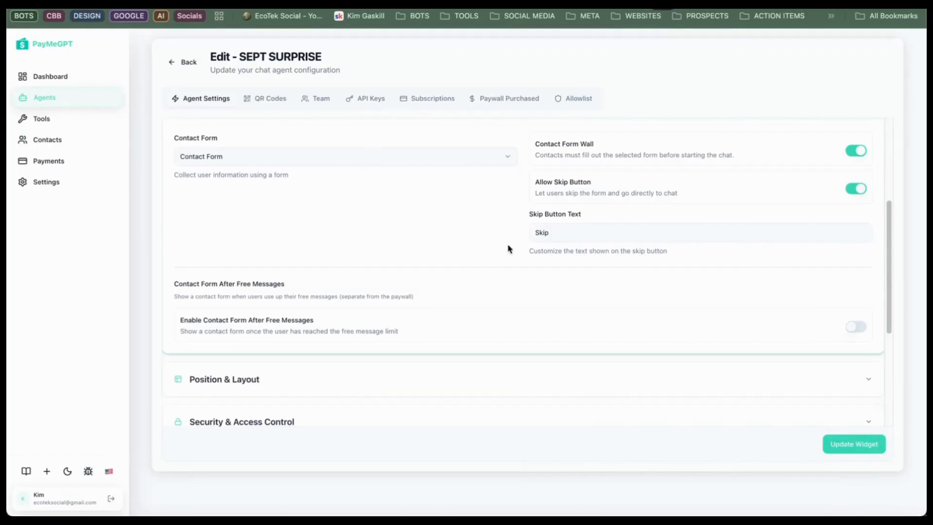
Review the agent's End of Chat Options and enable conversation summaries.
scroll(431, 252, down, 5)
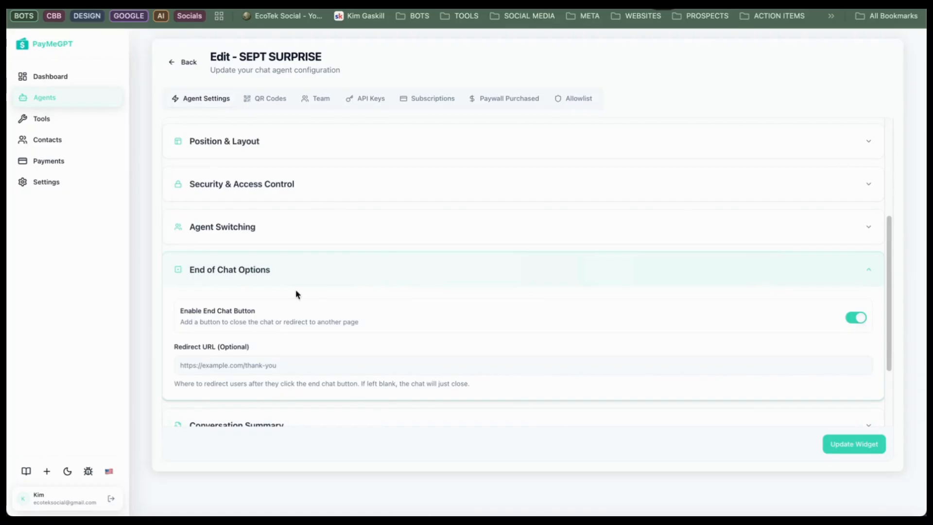
scroll(312, 313, down, 1)
scroll(312, 313, down, 5)
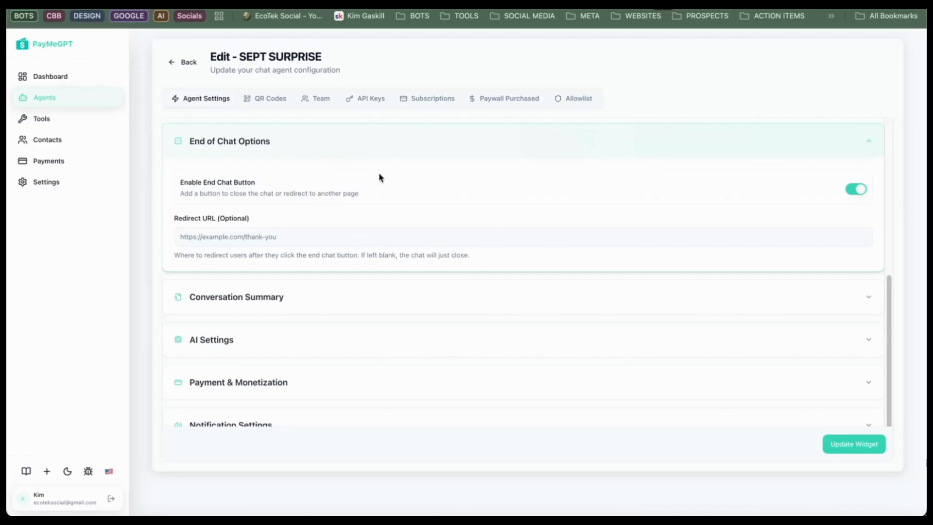
click(294, 304)
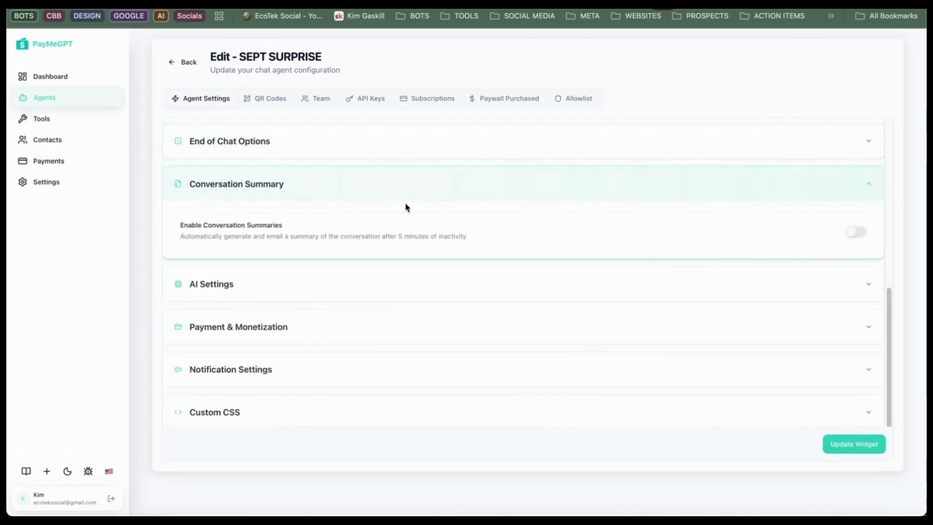
click(867, 233)
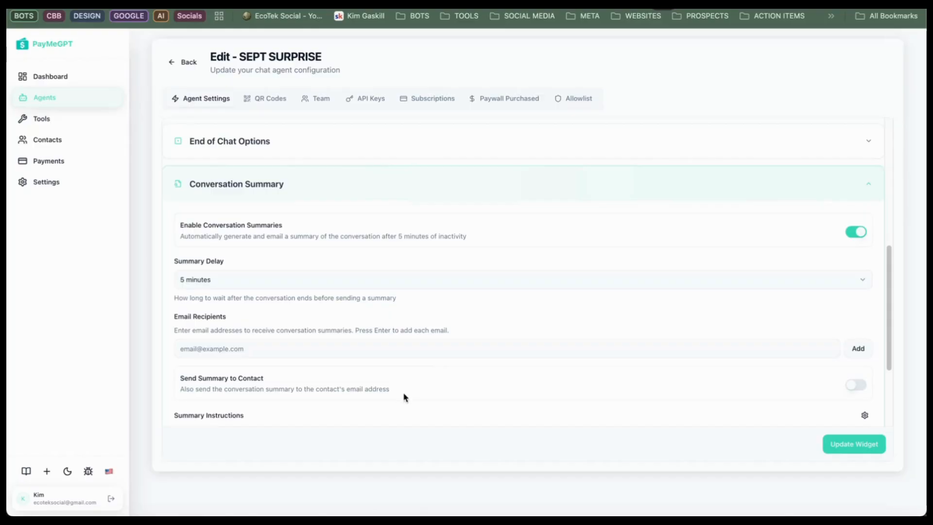
Examine the agent's AI settings, including the response controls and the OpenAI models on offer.
scroll(233, 295, down, 5)
click(235, 293)
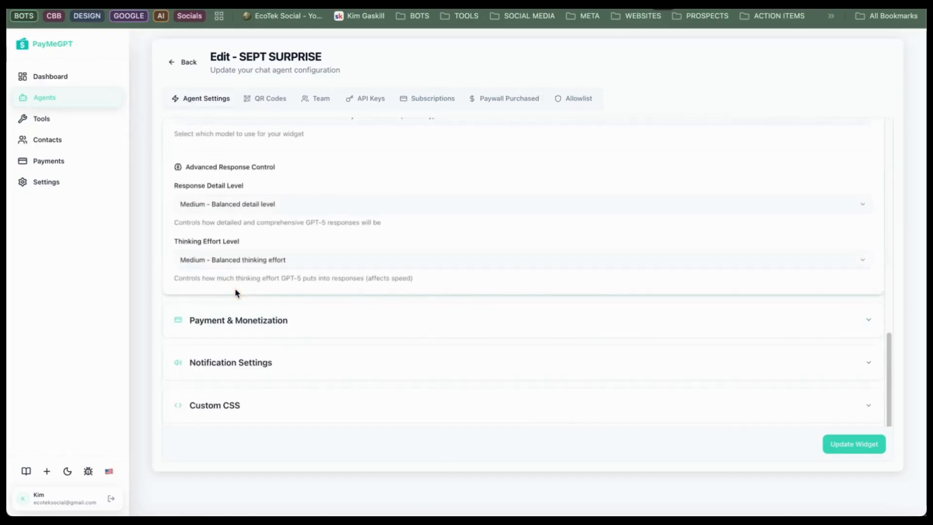
scroll(235, 294, up, 3)
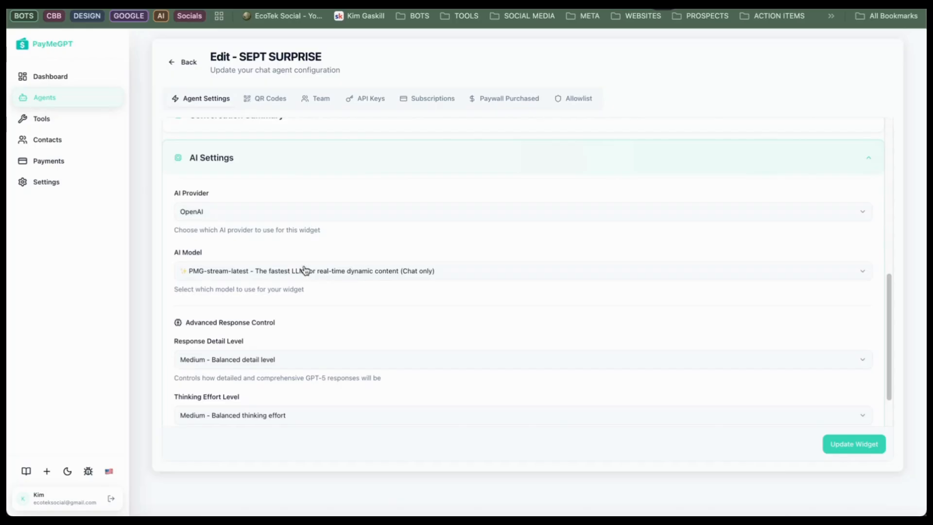
click(235, 273)
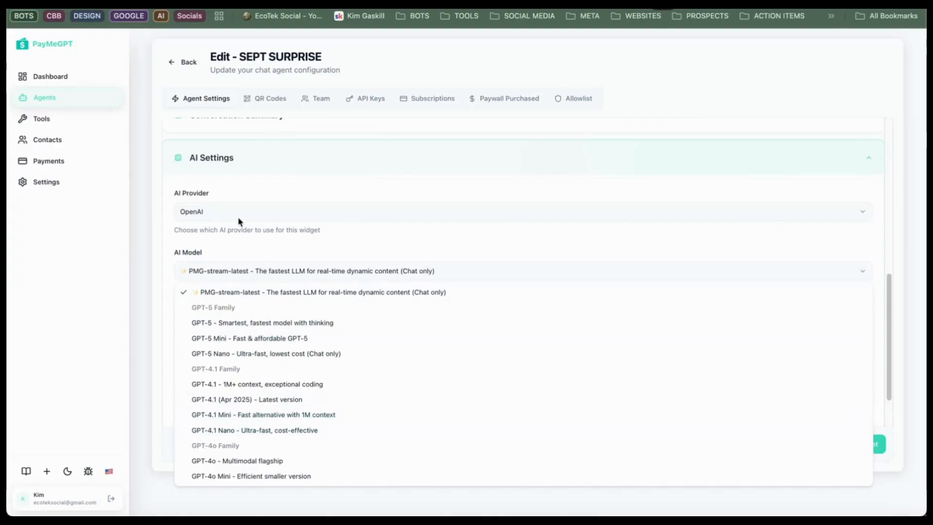
Try Google AI (Gemini) as the agent's AI provider and look at its available models.
click(224, 207)
click(224, 210)
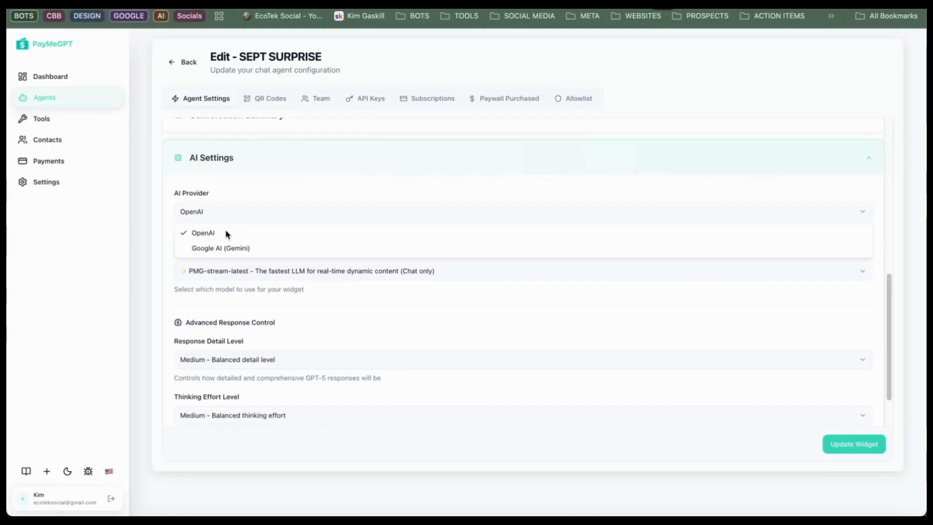
click(224, 248)
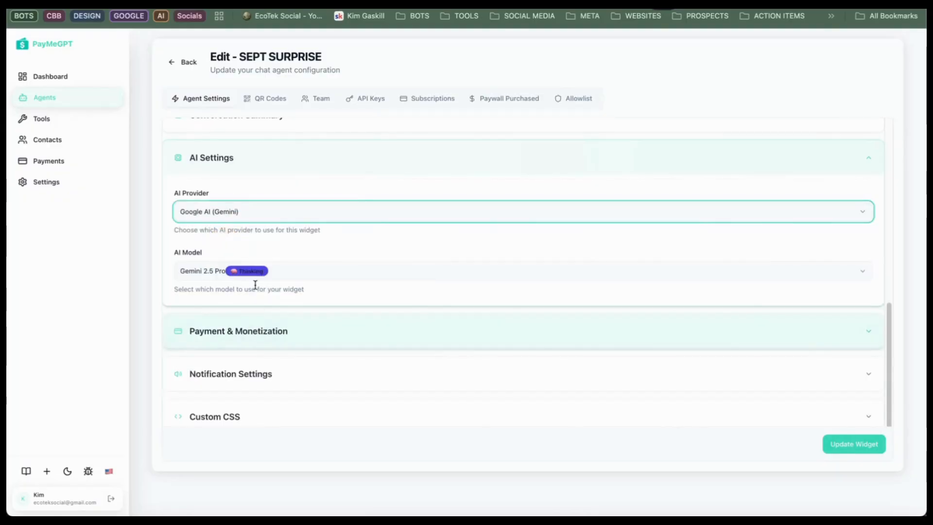
click(288, 278)
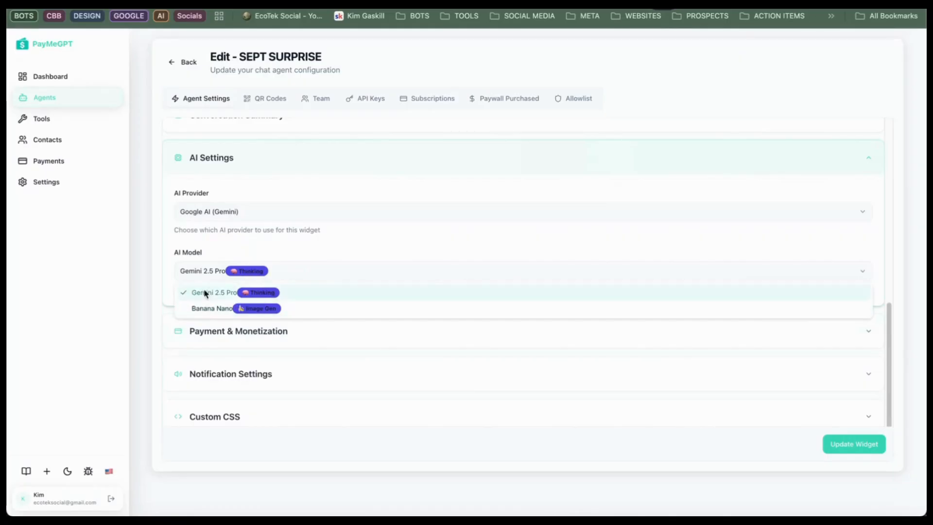
Switch the agent's AI provider back to OpenAI and select the PMG-stream-latest model.
click(263, 210)
click(235, 214)
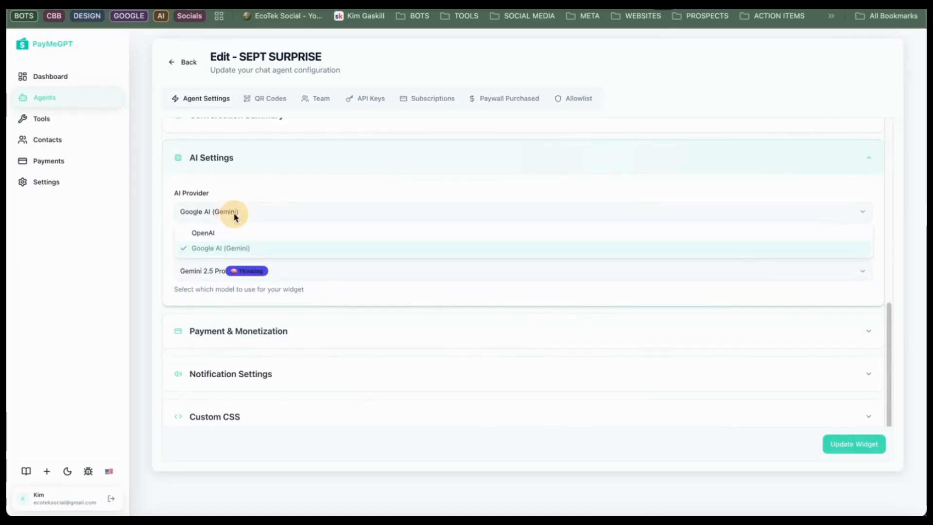
click(202, 240)
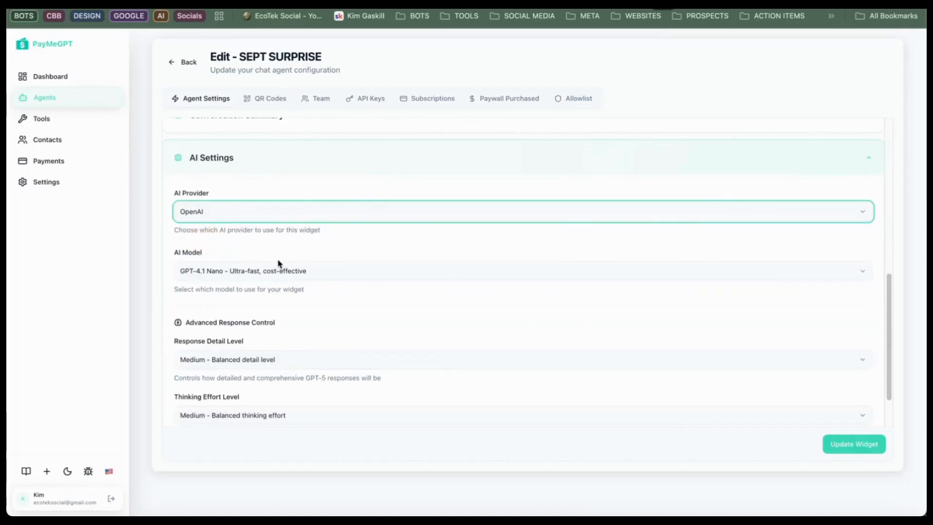
click(241, 272)
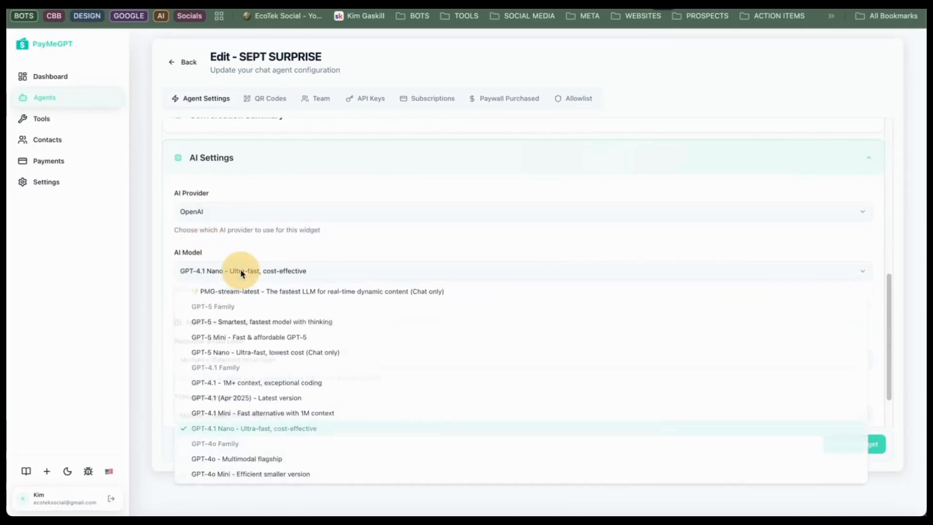
click(219, 294)
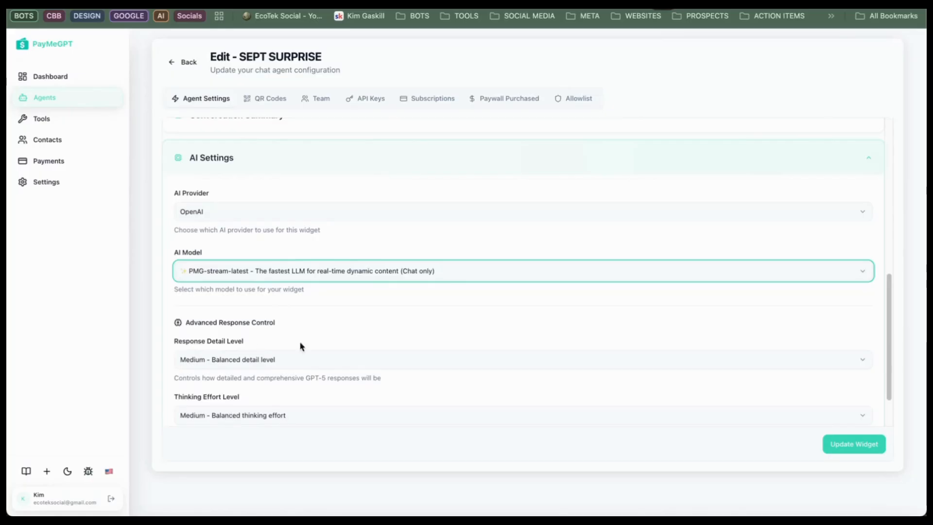
Enable the Payment Gate in the agent's Payment & Monetization settings.
scroll(564, 384, down, 1)
scroll(384, 367, down, 4)
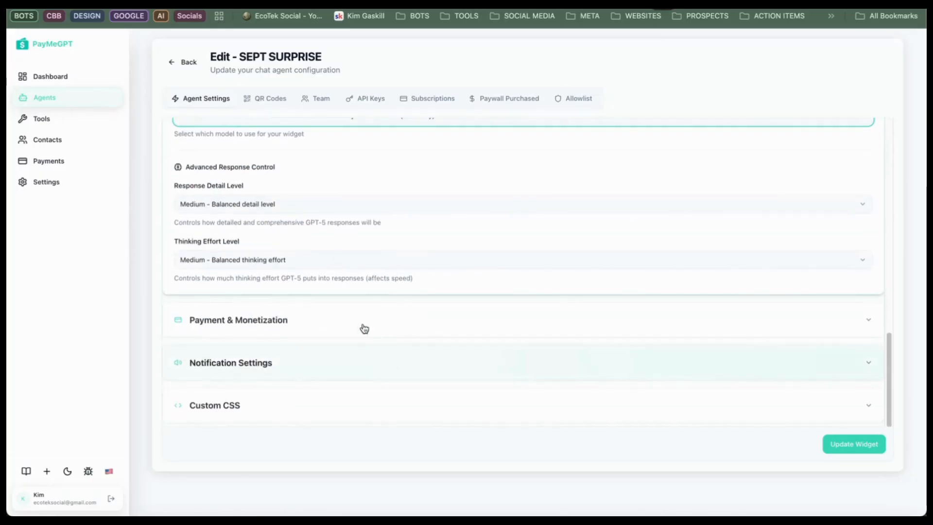
click(266, 325)
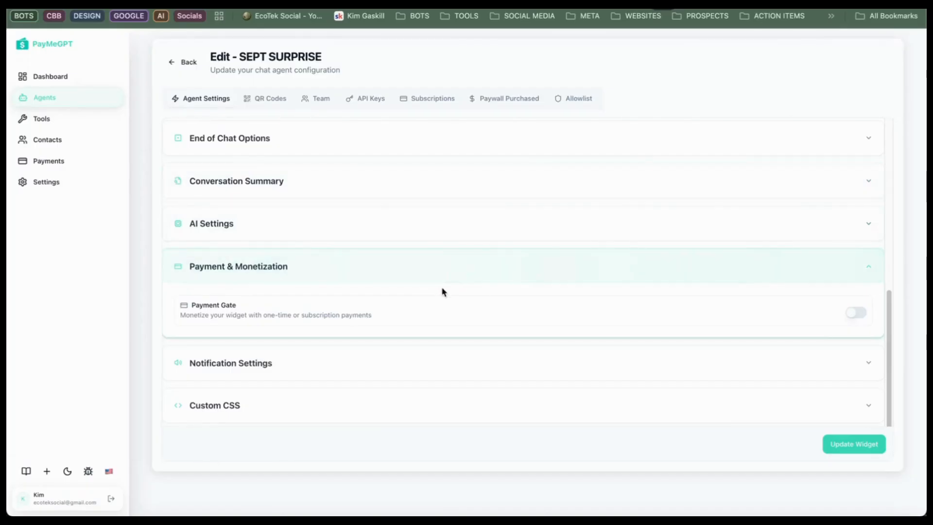
click(857, 313)
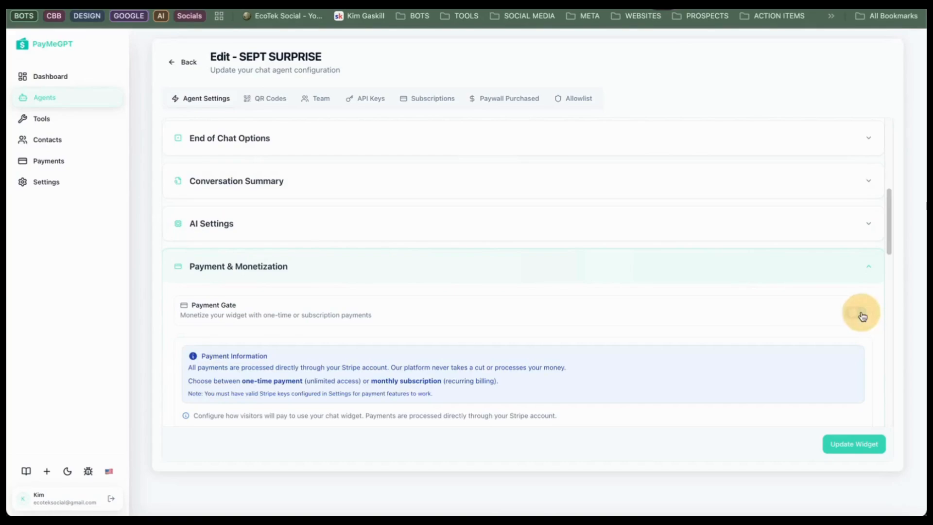
Review the payment gate's Stripe information, current selection, free message limit and payment types.
scroll(316, 307, down, 3)
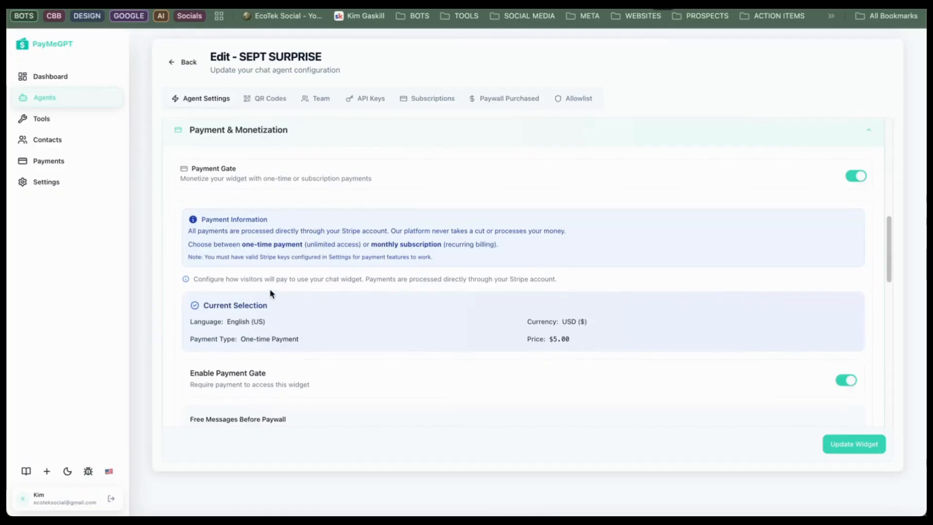
scroll(270, 293, down, 2)
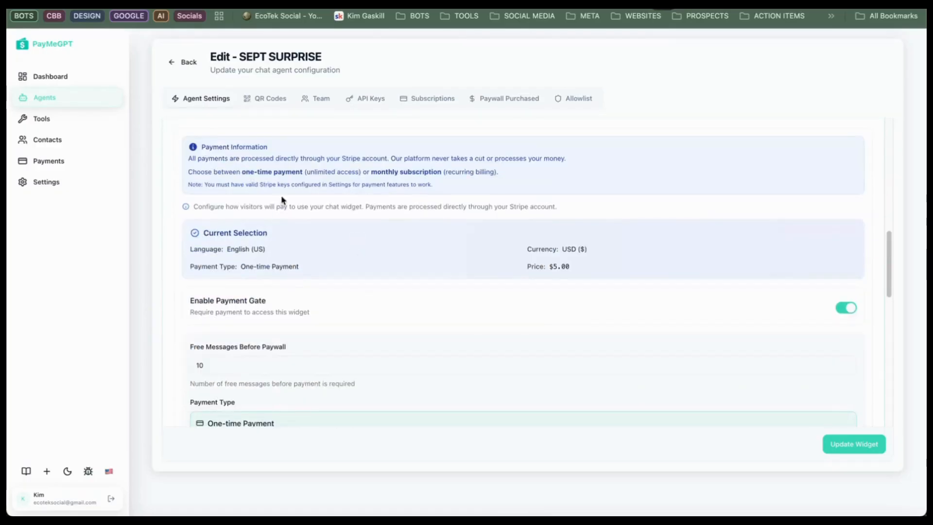
scroll(508, 200, down, 1)
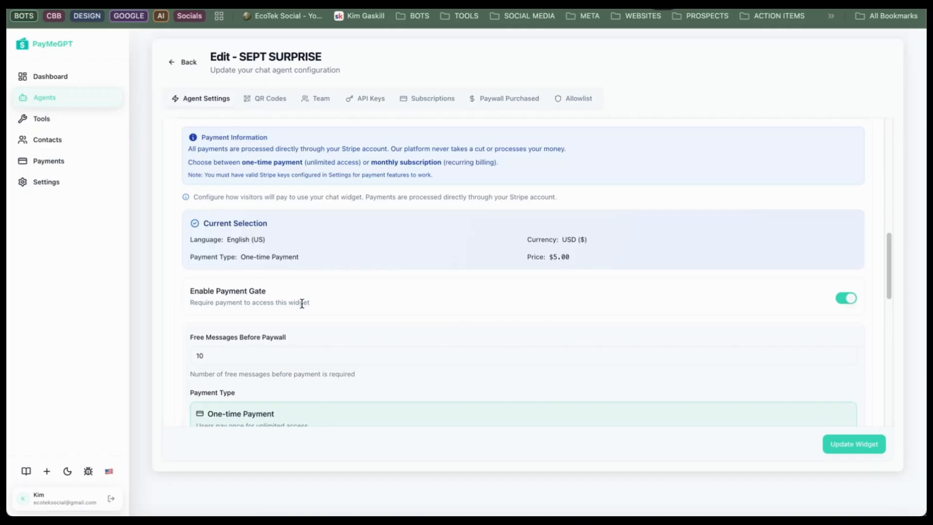
scroll(301, 303, down, 1)
scroll(329, 339, down, 2)
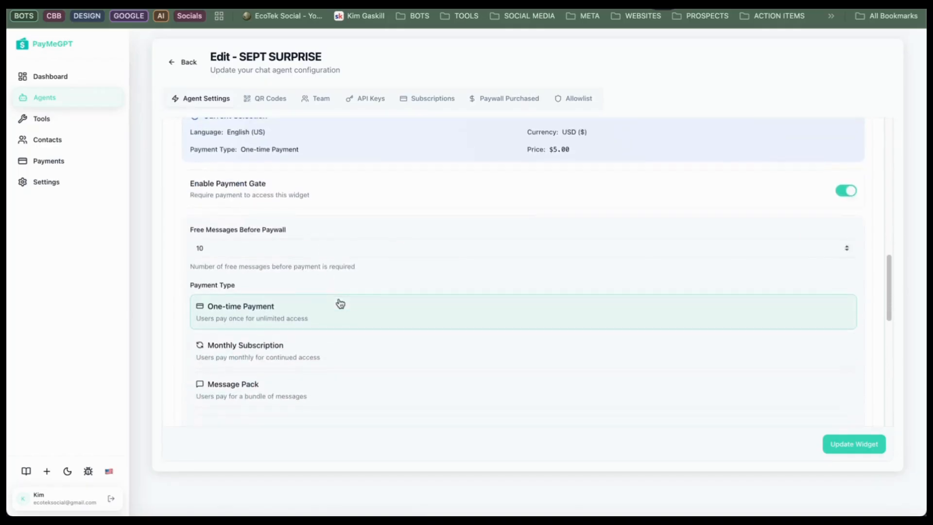
drag(214, 246, 181, 245)
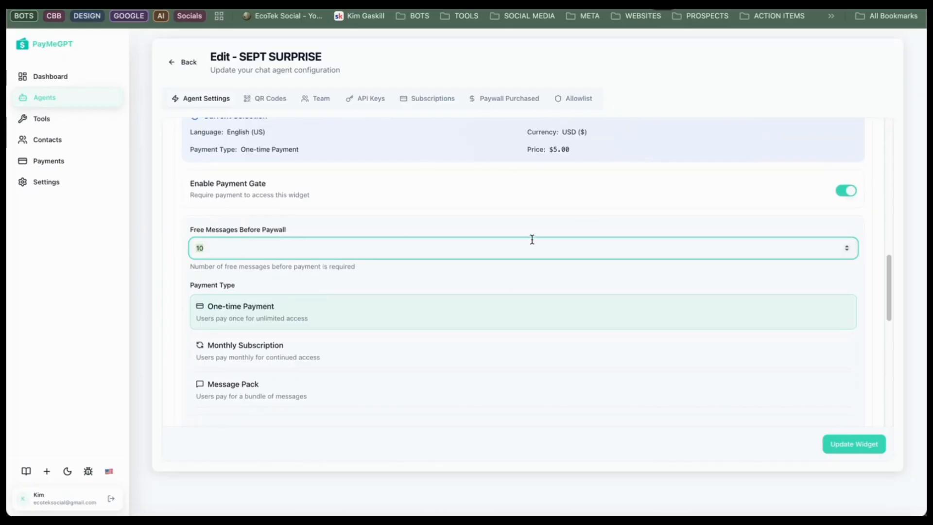
click(559, 150)
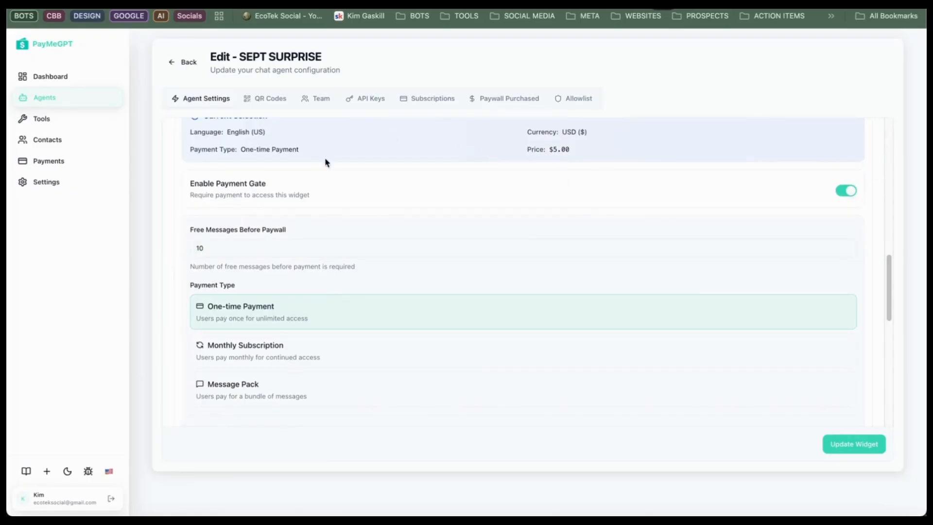
Try the Monthly Subscription and Message Pack payment types and look over the pricing fields each one offers.
click(271, 359)
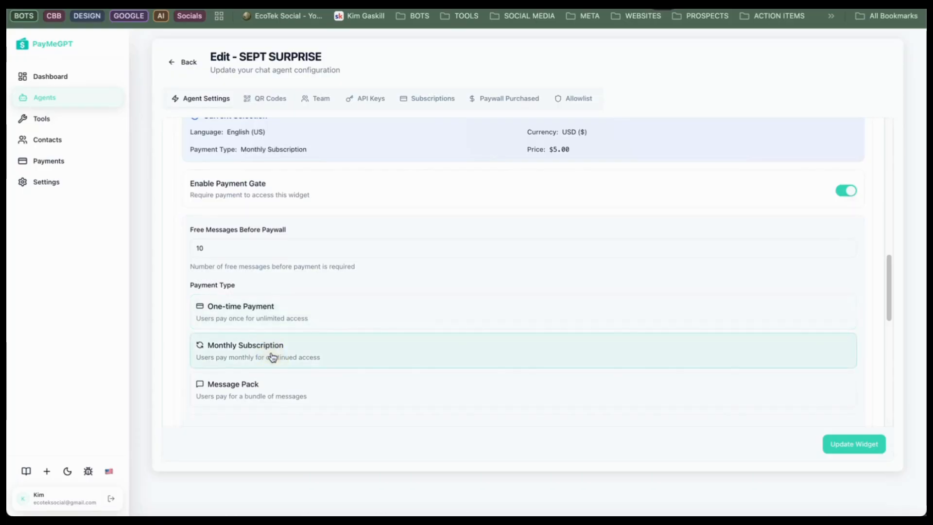
scroll(272, 358, down, 2)
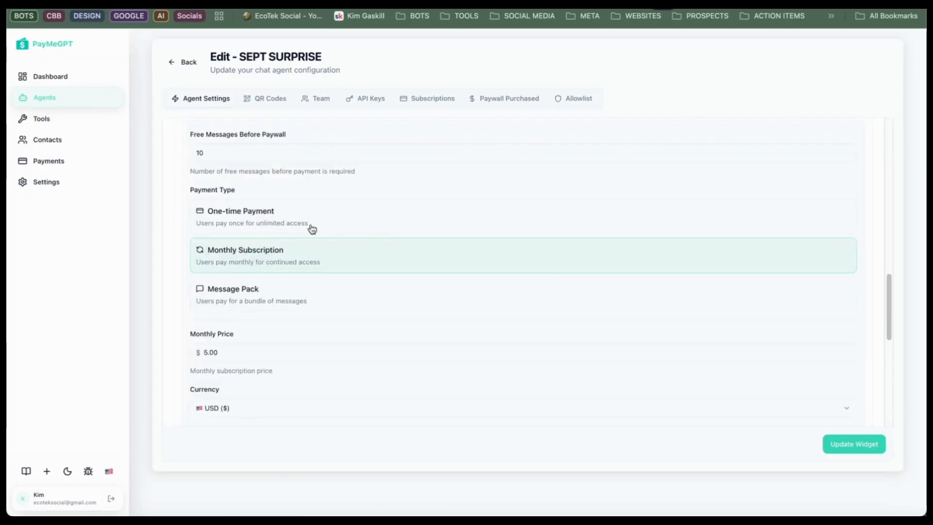
click(280, 297)
scroll(384, 270, down, 1)
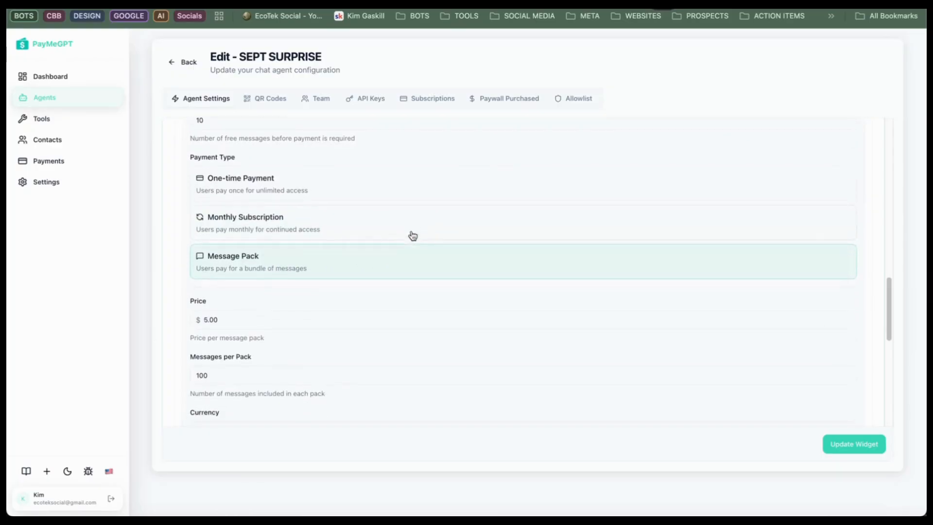
scroll(404, 252, down, 1)
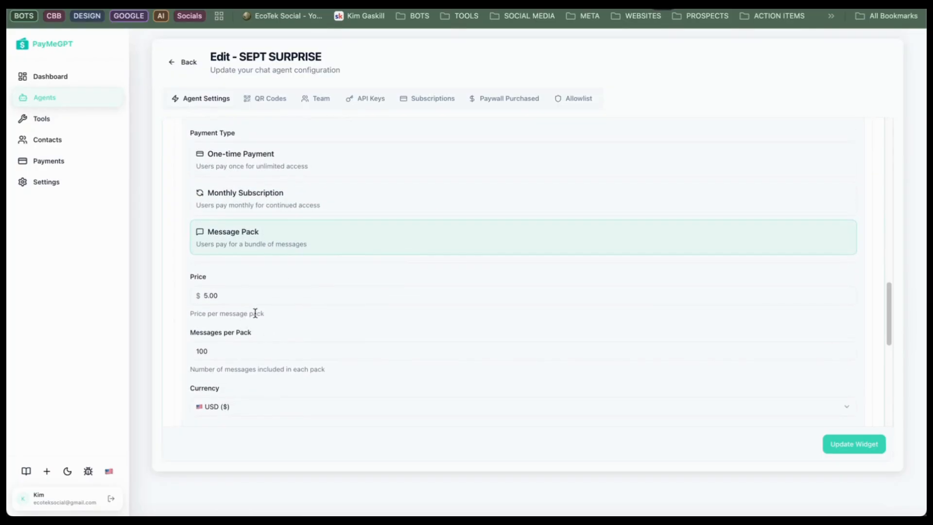
Set the price per message pack to $3.00.
click(231, 298)
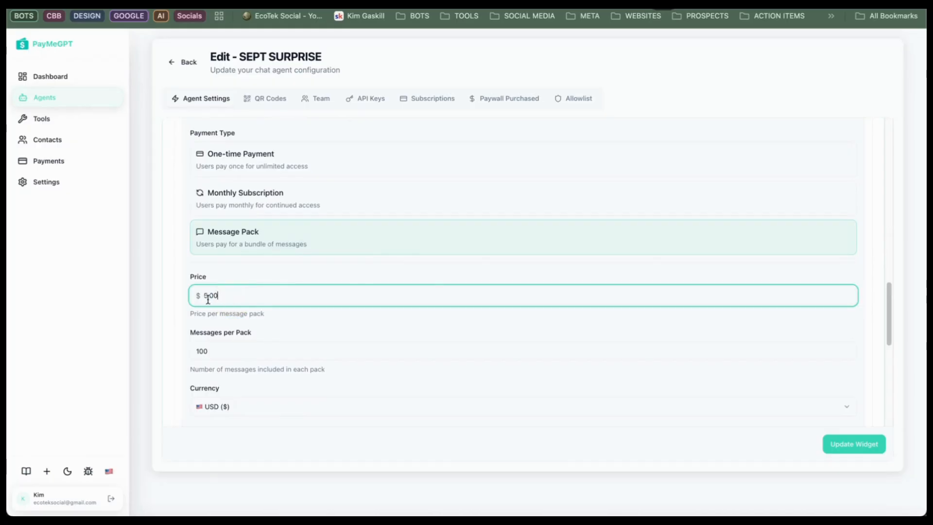
click(203, 294)
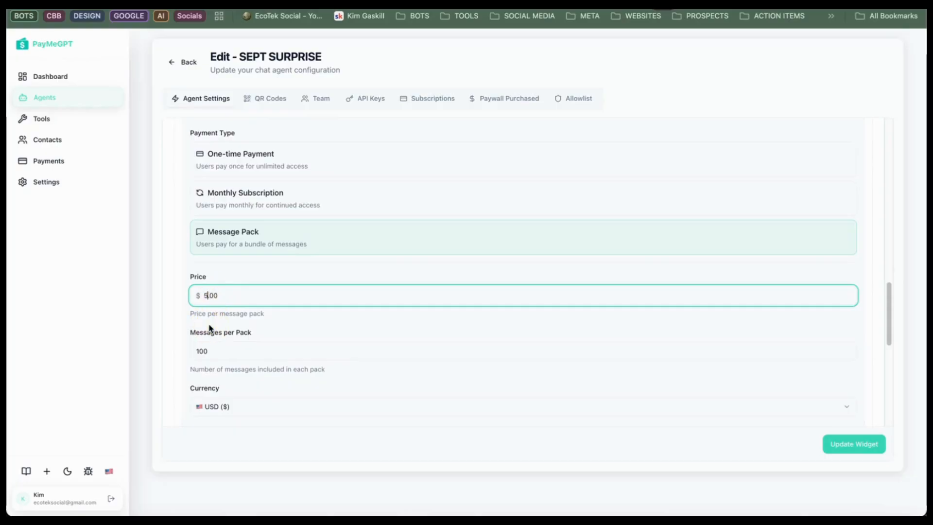
key(BackSpace)
text(3)
click(270, 336)
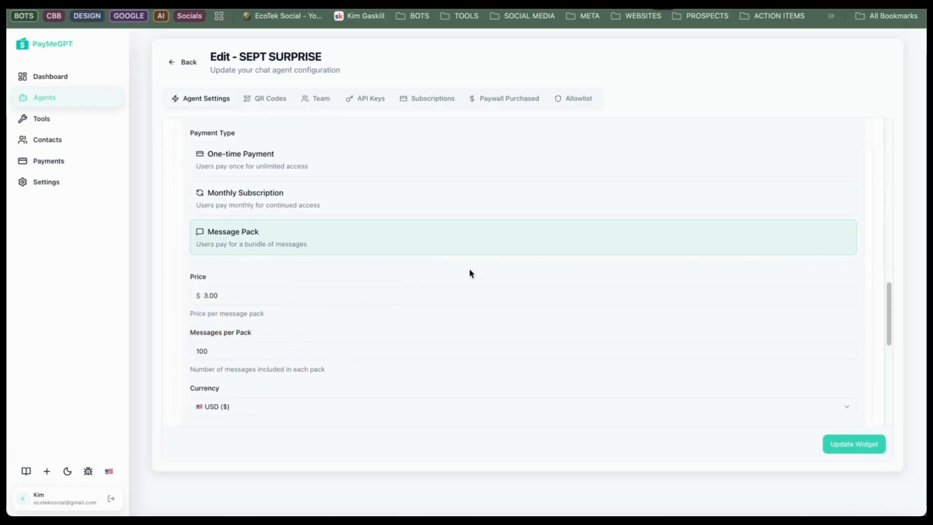
Try One-time Payment, Monthly Subscription and Message Pack in turn, checking the Current Selection summary for each payment type.
scroll(471, 267, up, 5)
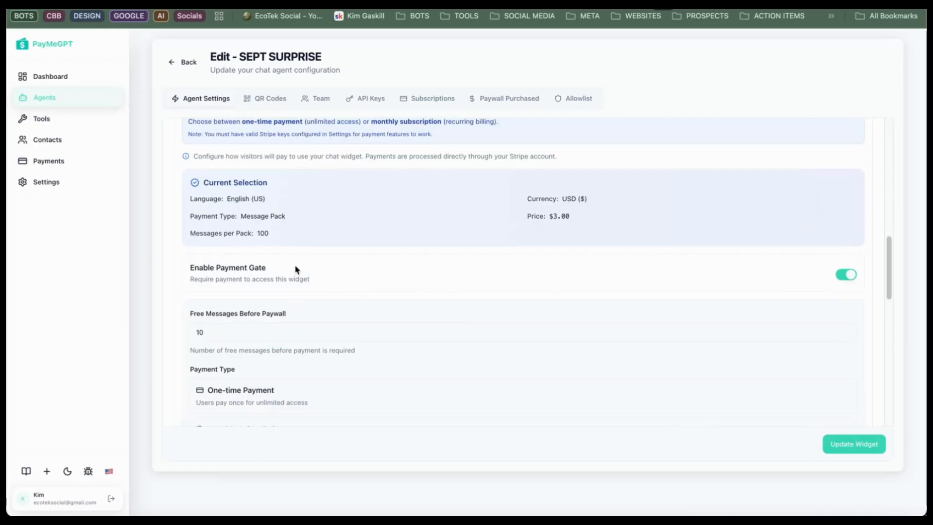
scroll(260, 406, down, 1)
scroll(259, 406, down, 3)
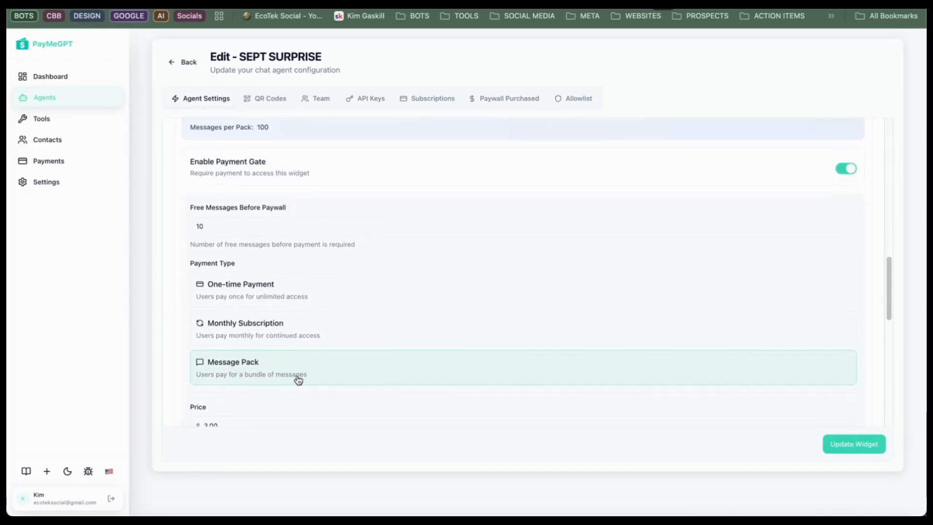
click(224, 295)
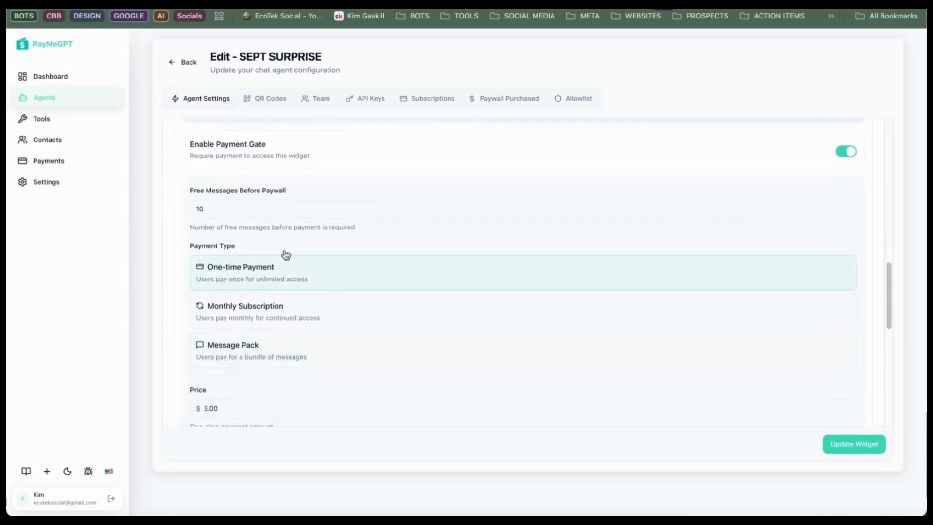
scroll(458, 225, up, 8)
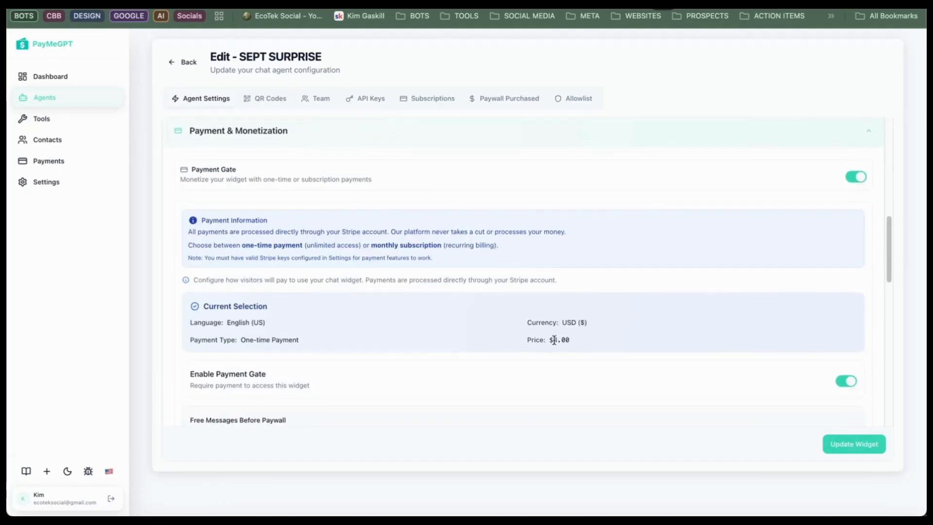
scroll(550, 346, down, 3)
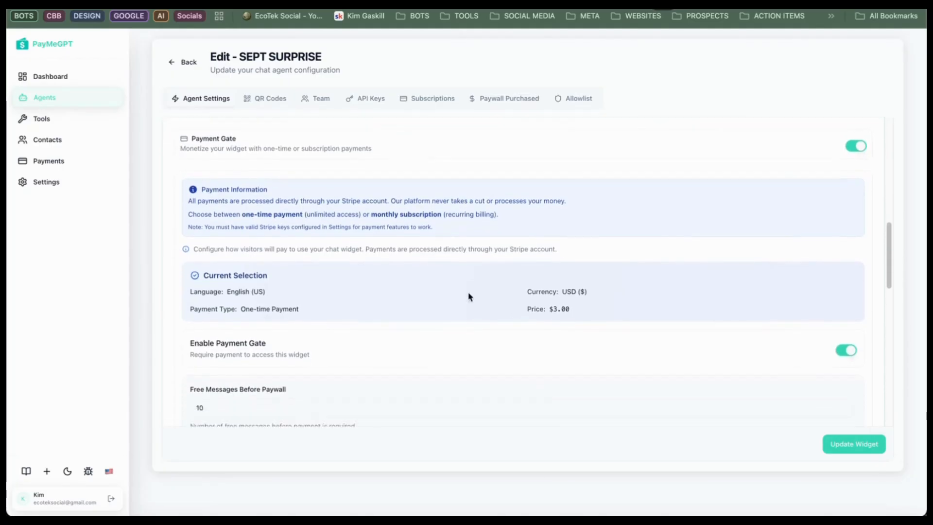
scroll(319, 262, down, 2)
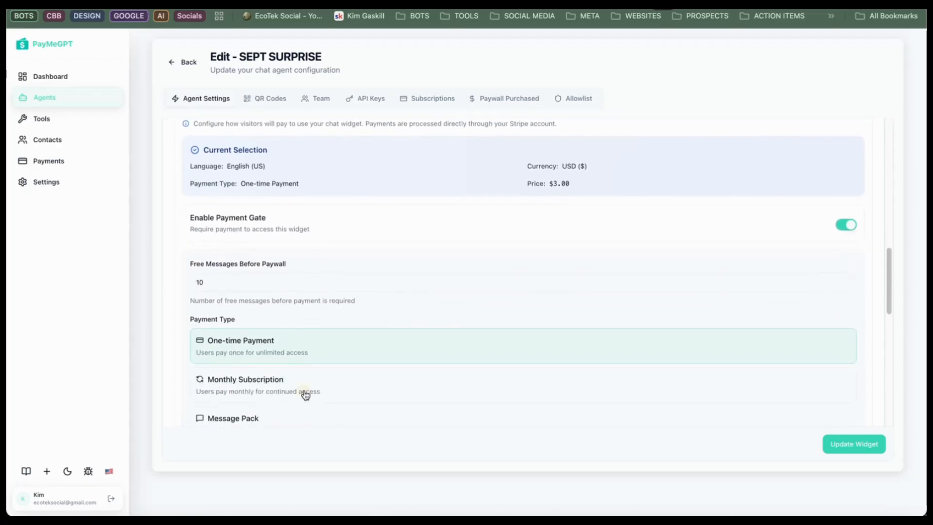
click(309, 390)
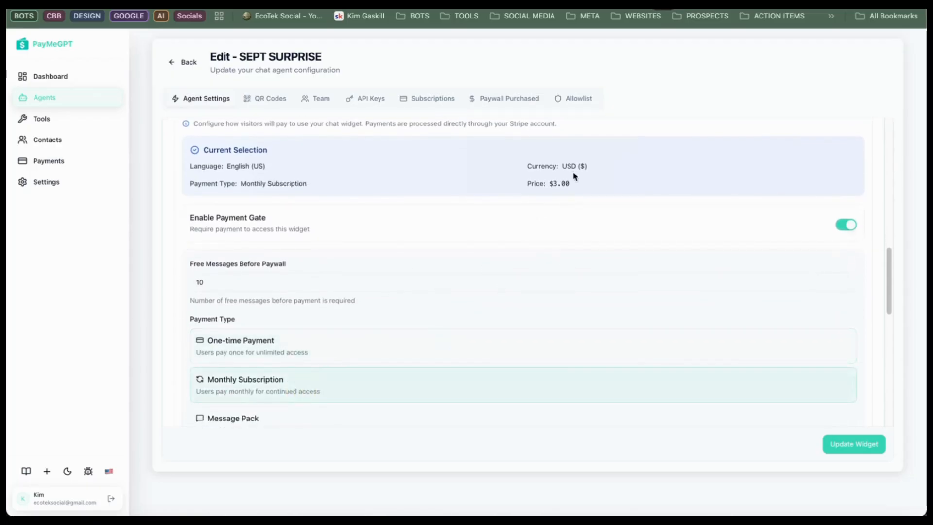
scroll(359, 296, down, 2)
click(264, 354)
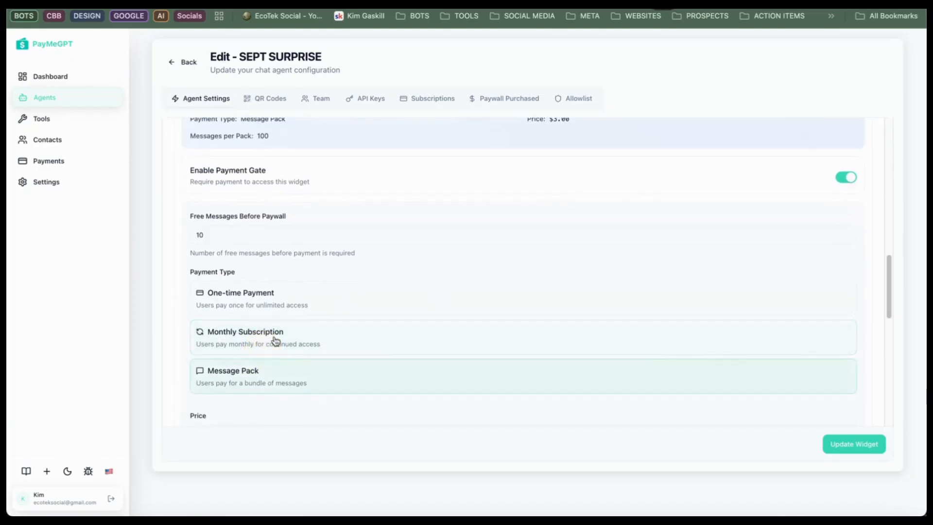
scroll(437, 194, up, 1)
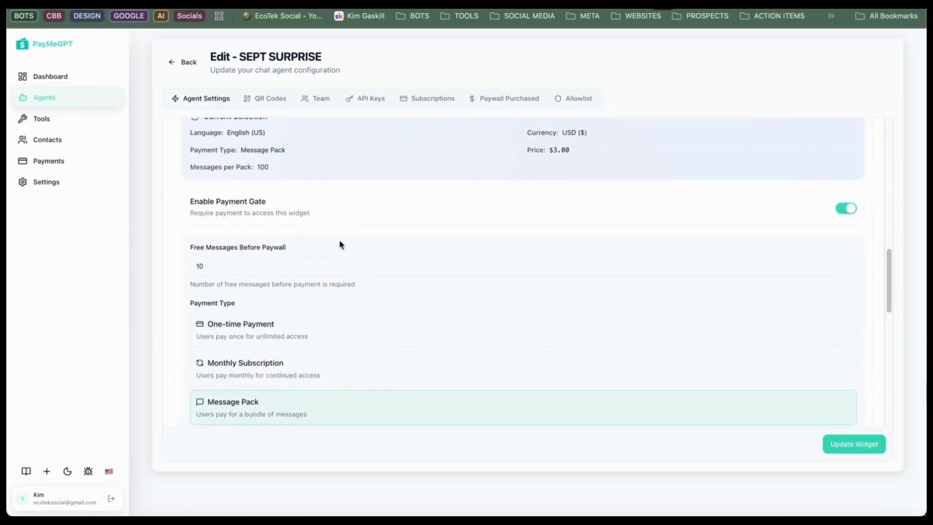
Choose Monthly Subscription as the payment type and set the monthly price to $20.00.
scroll(316, 267, down, 4)
click(231, 321)
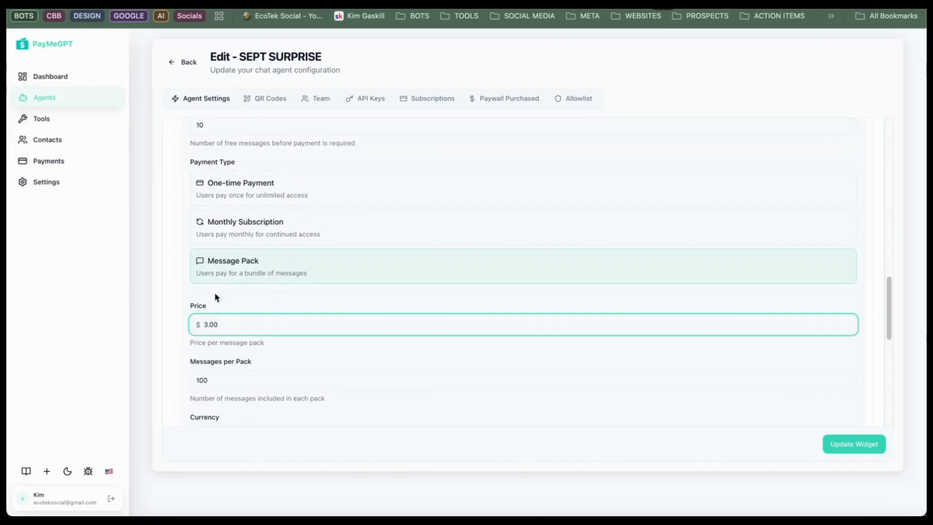
click(265, 238)
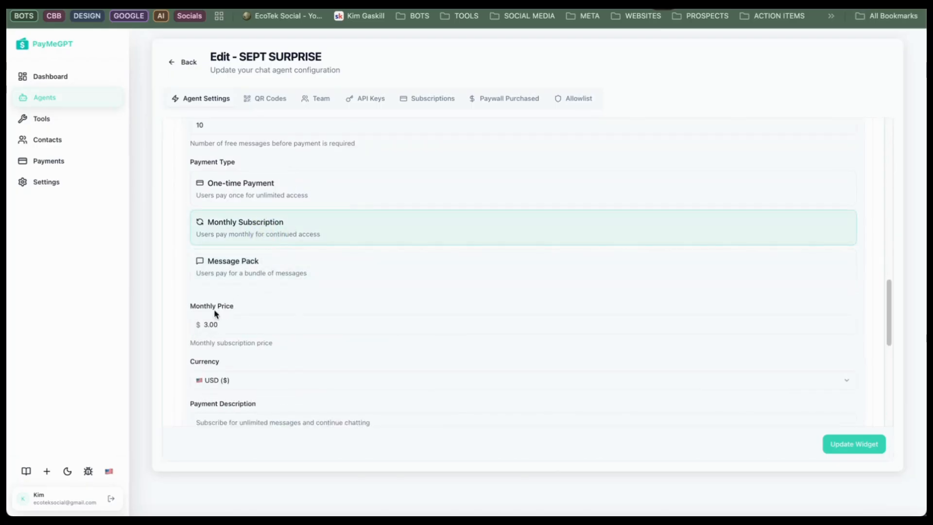
click(207, 323)
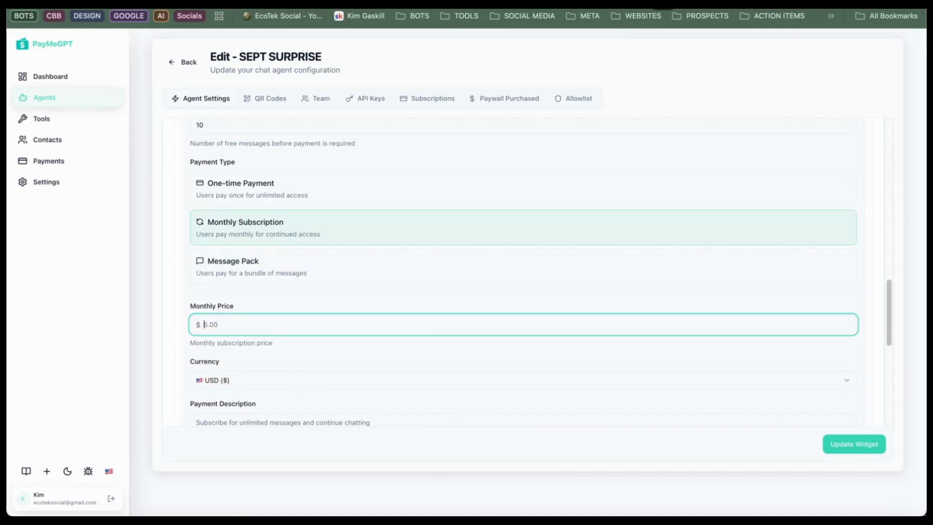
text(2.000)
key(BackSpace)
key(BackSpace)
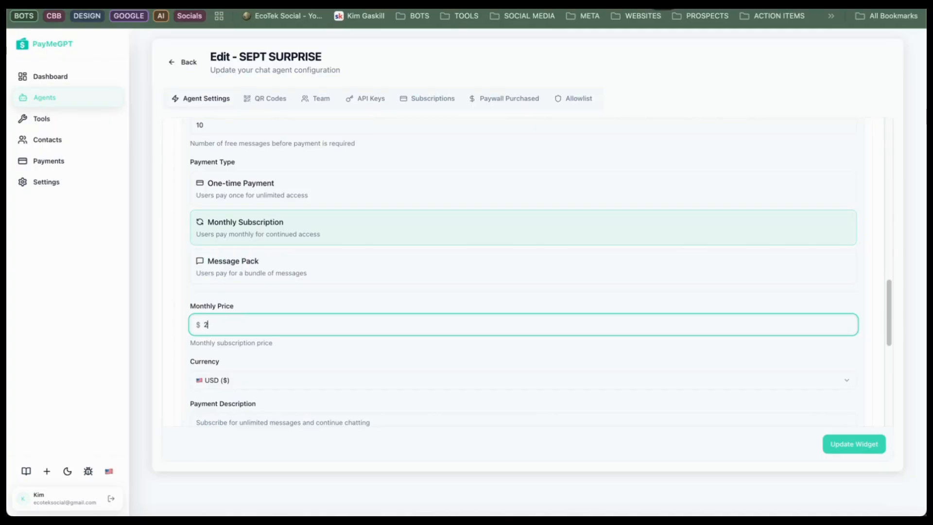
text(0.00)
Look over the currencies offered for the monthly subscription price.
click(262, 379)
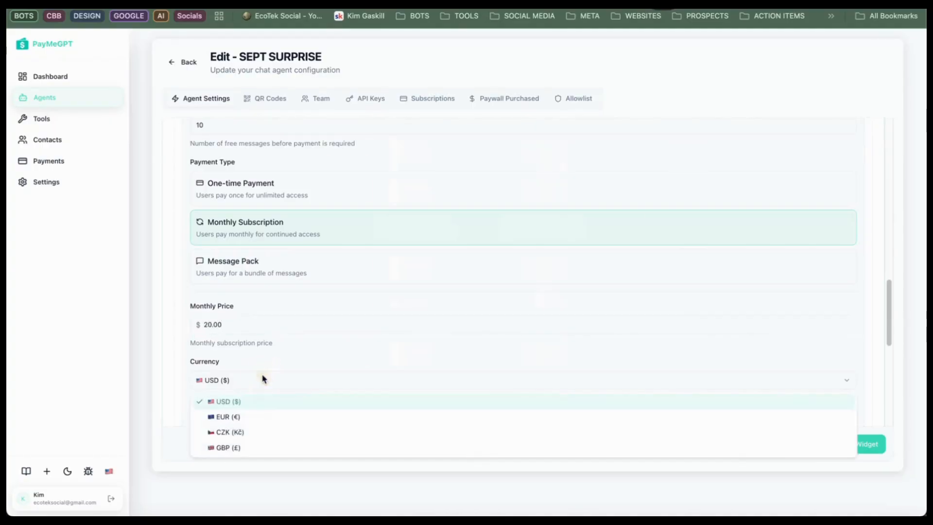
click(260, 383)
click(252, 386)
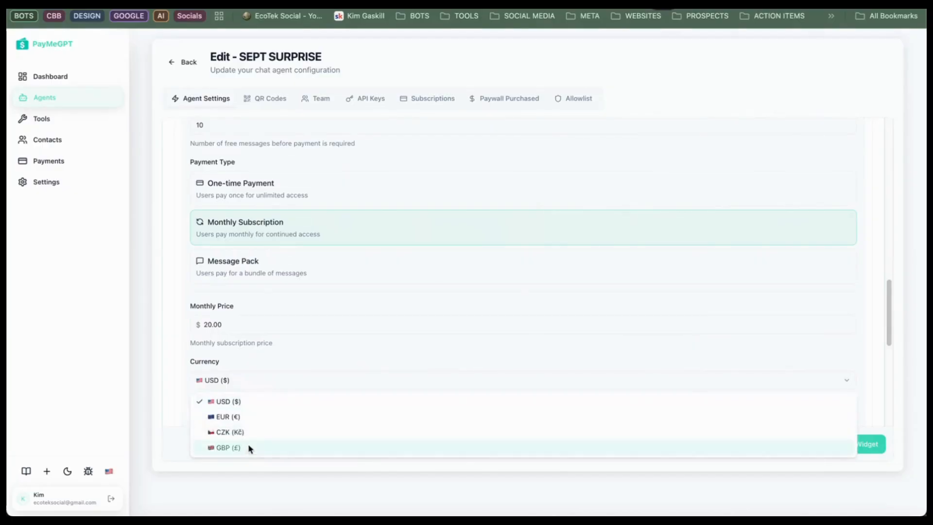
click(292, 354)
Toggle Enable Notifications for widget contacts in the agent's Notification Settings.
scroll(420, 271, down, 3)
click(267, 366)
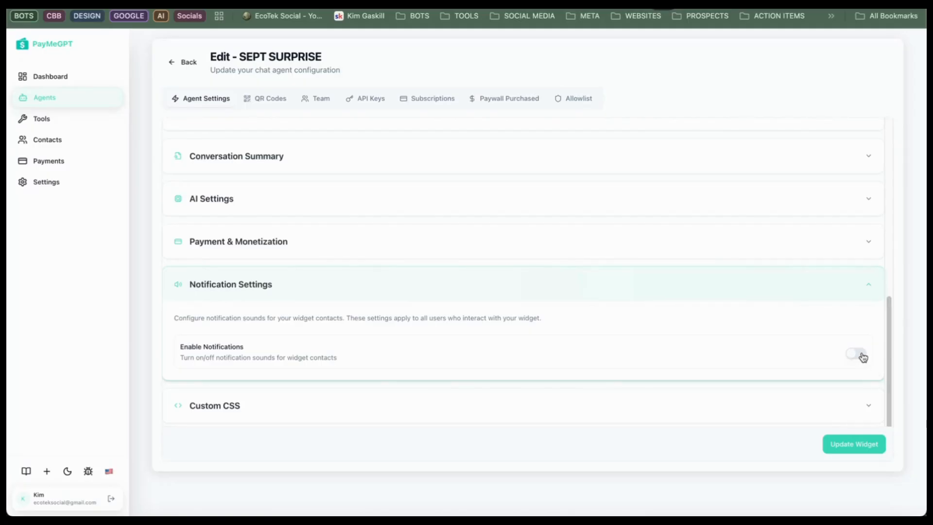
click(859, 355)
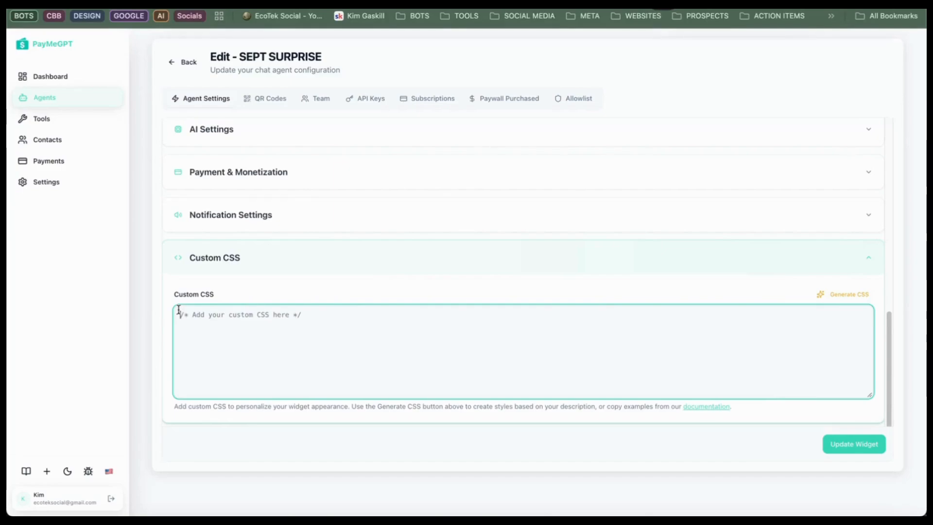
Generate custom CSS describing dark green and purple gradients, glowing quick reply buttons with bright yellow fire behind them, animated buttons and liberal shadows.
click(861, 297)
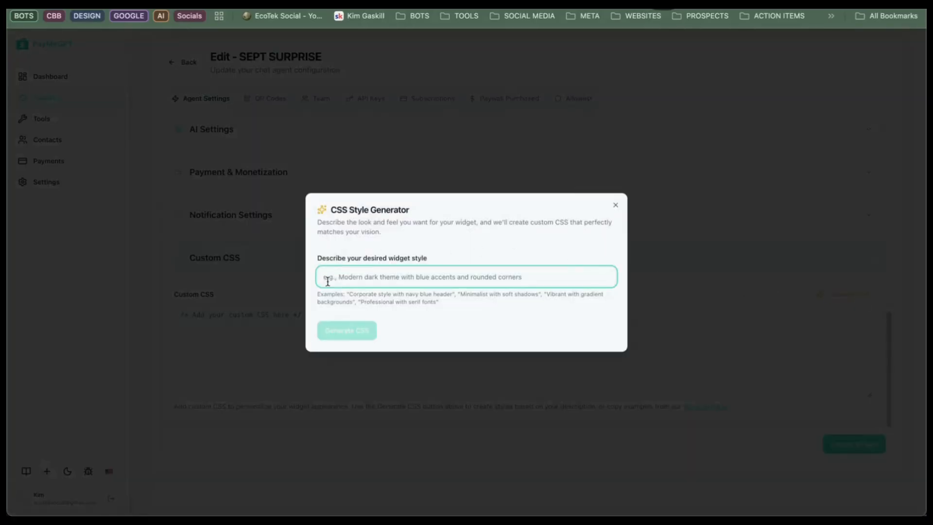
click(328, 282)
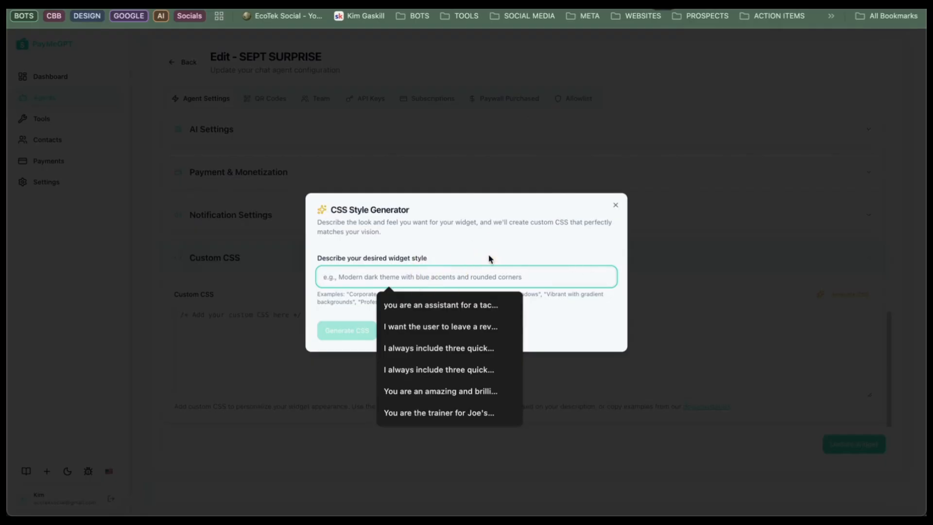
text(us)
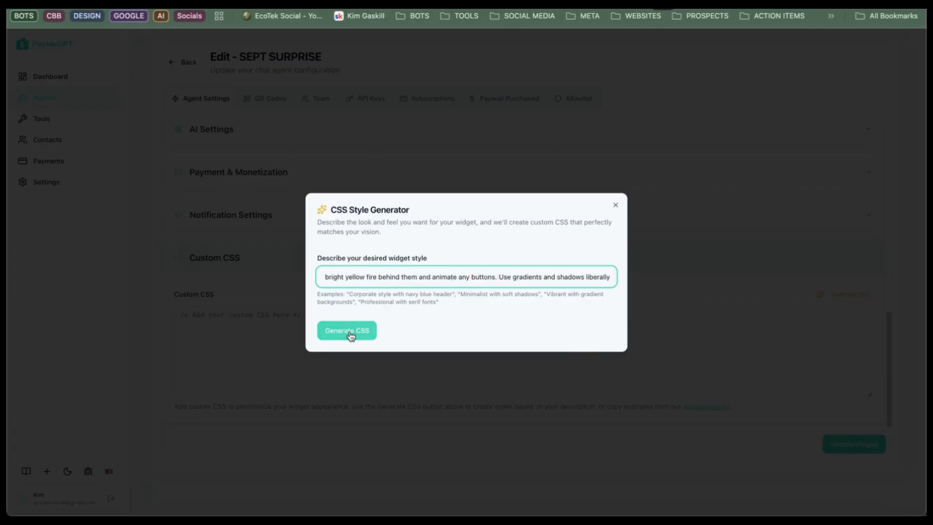
click(350, 332)
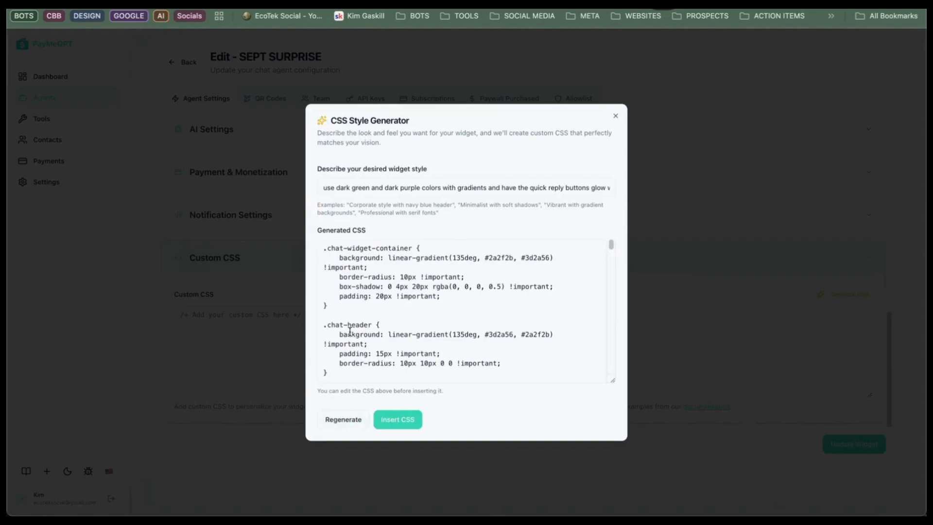
Review the generated CSS, insert it into the agent's Custom CSS and save the widget.
scroll(347, 321, down, 5)
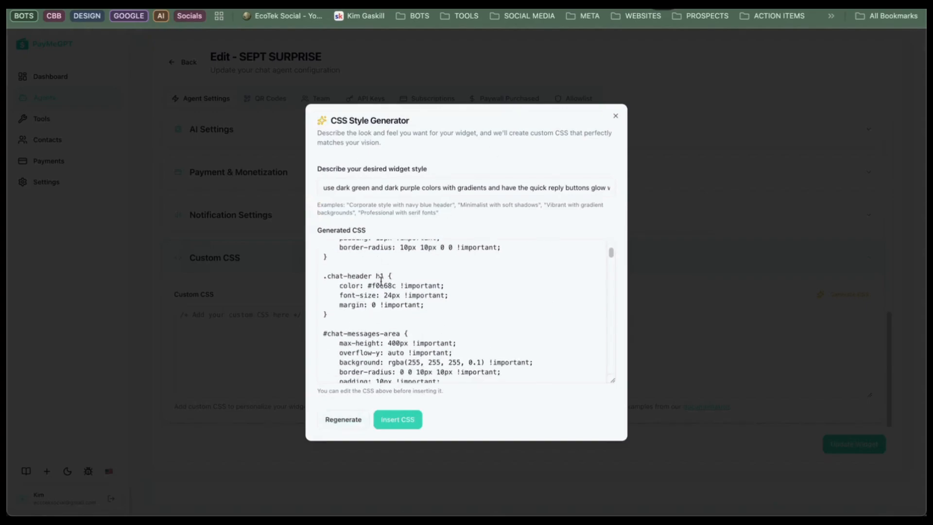
scroll(348, 326, down, 10)
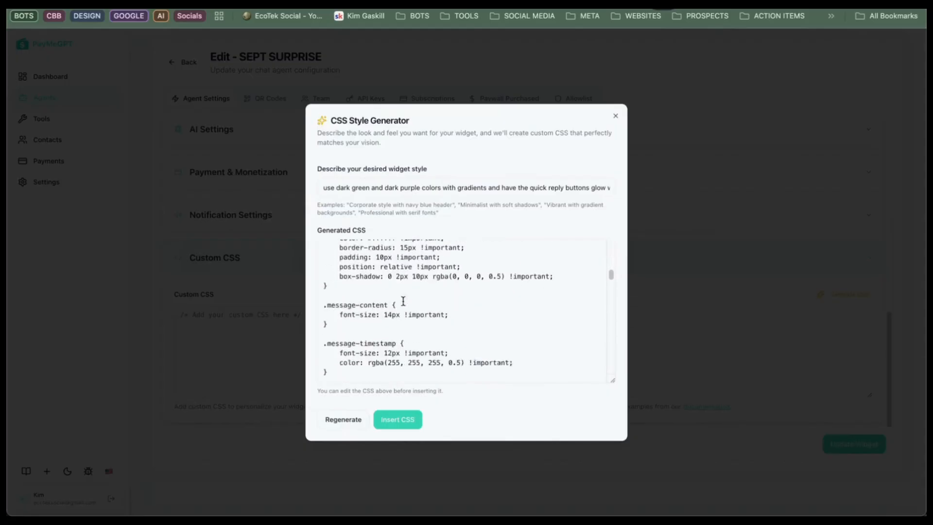
scroll(402, 302, down, 15)
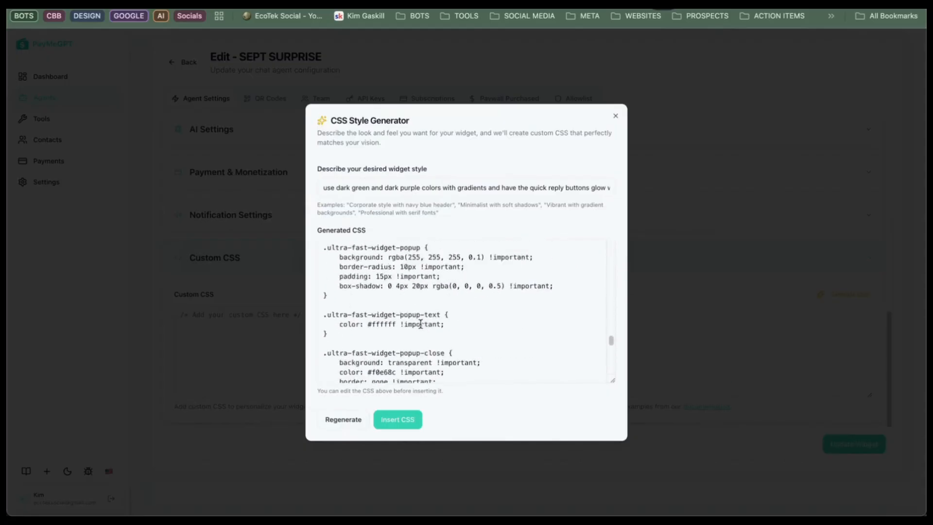
scroll(420, 325, down, 2)
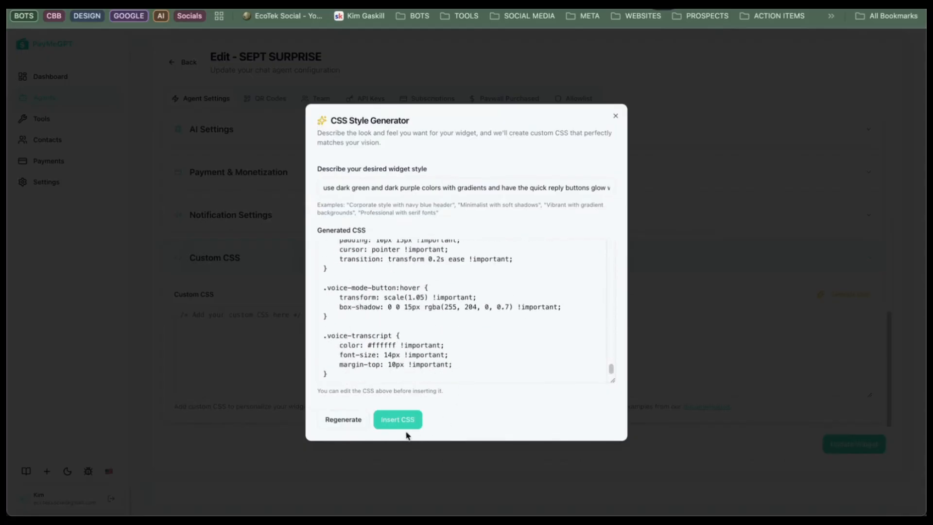
click(400, 424)
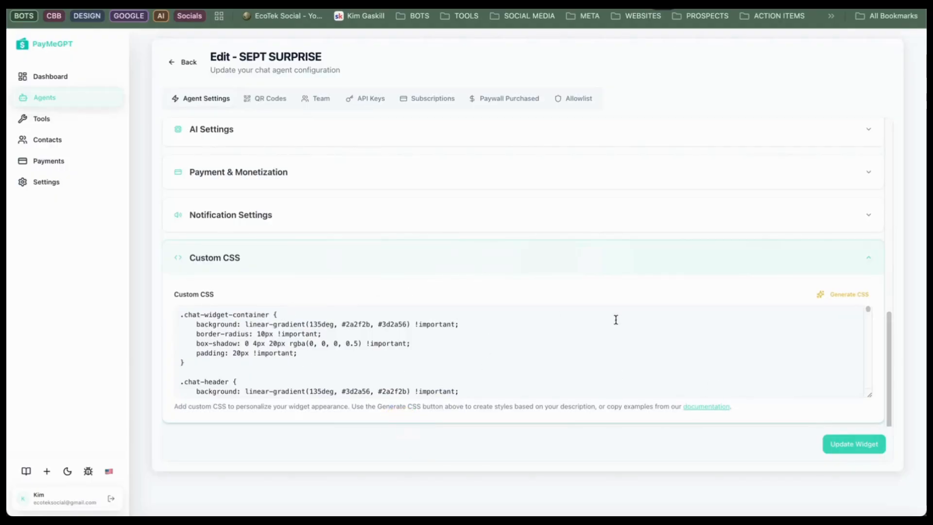
scroll(615, 160, up, 10)
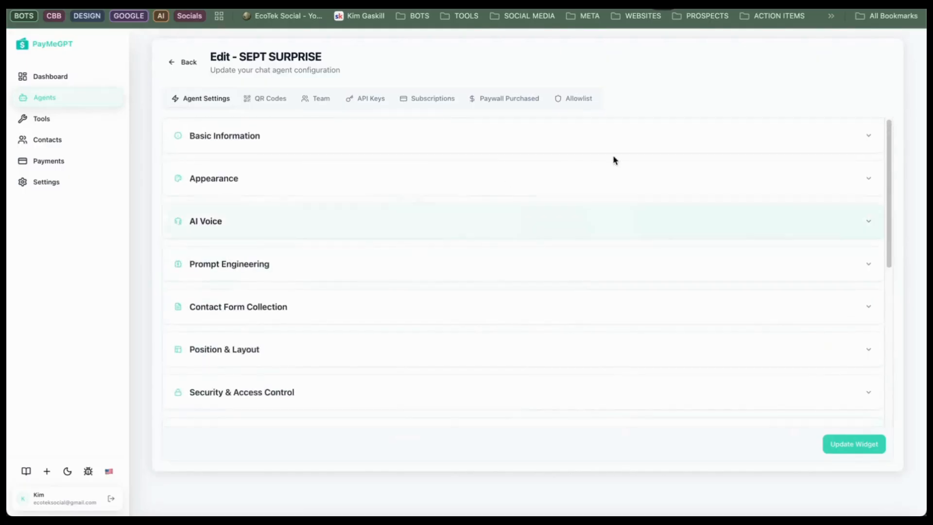
click(856, 444)
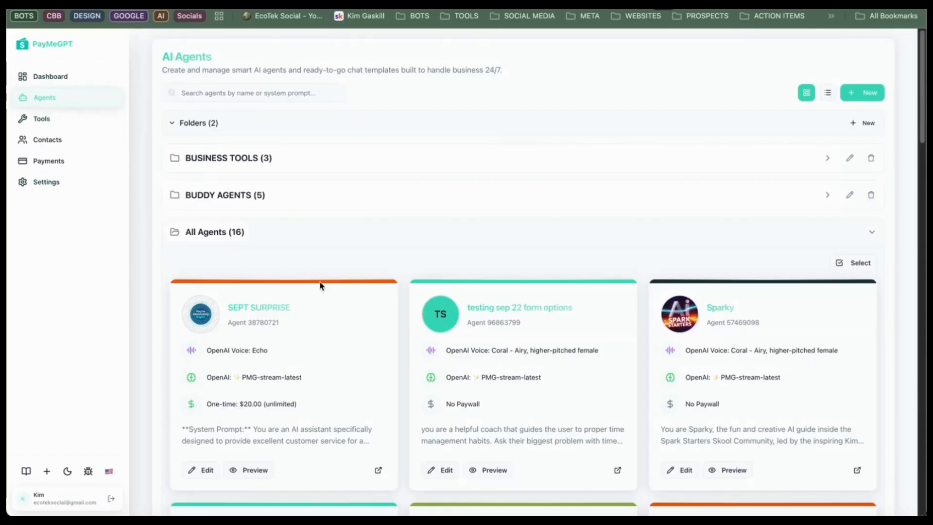
Open the SEPT SURPRISE chat page and submit its contact form with a recruit name, an email and the problem "time management".
scroll(278, 357, down, 1)
click(447, 138)
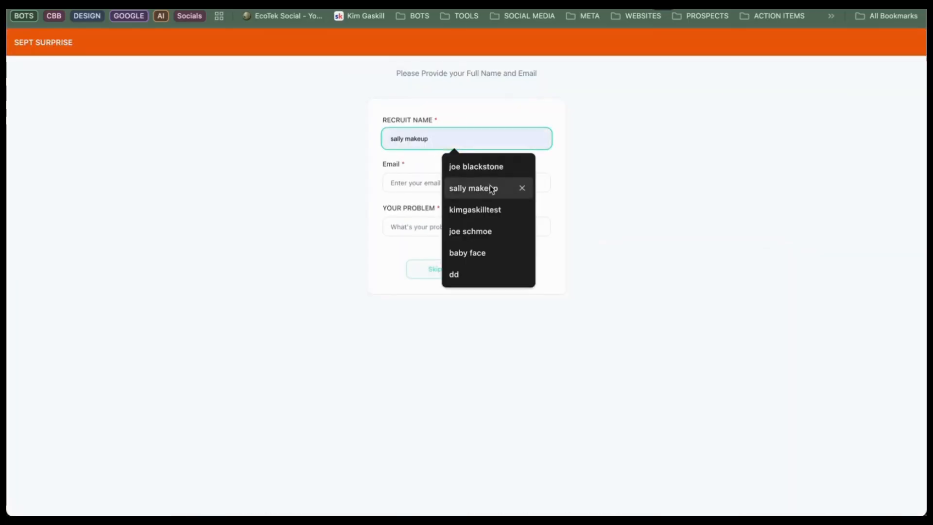
click(491, 189)
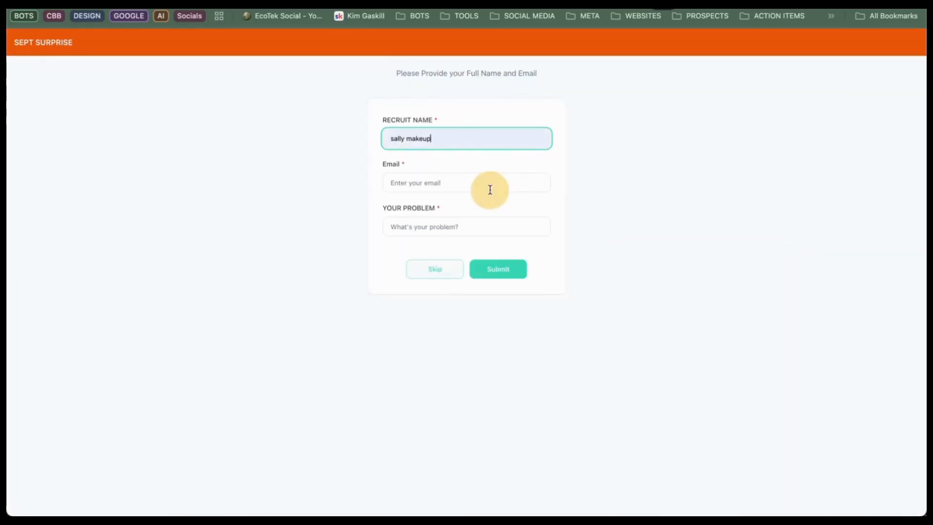
click(470, 194)
click(465, 183)
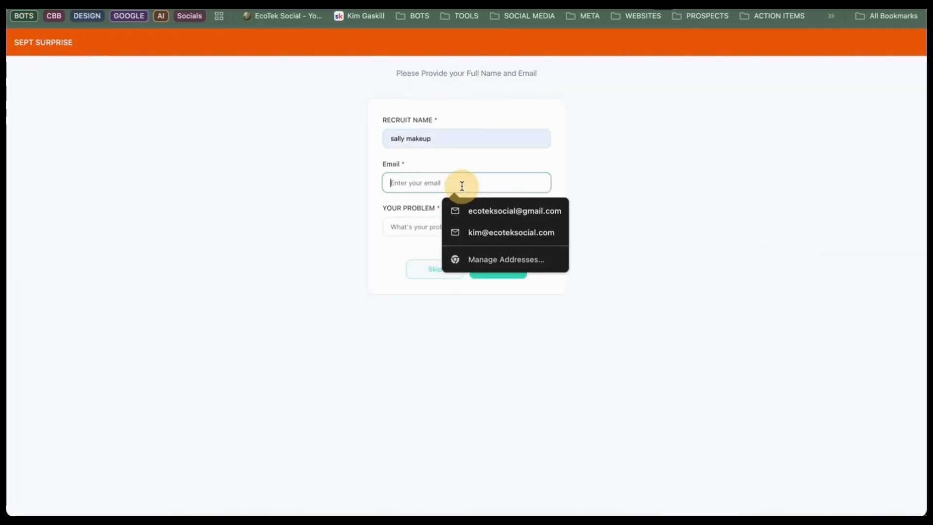
click(499, 238)
click(471, 234)
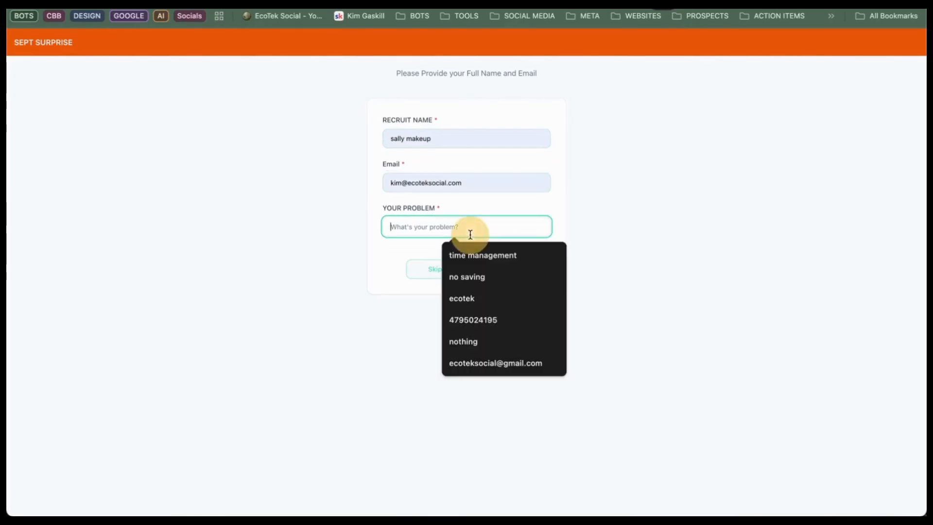
click(484, 258)
click(492, 267)
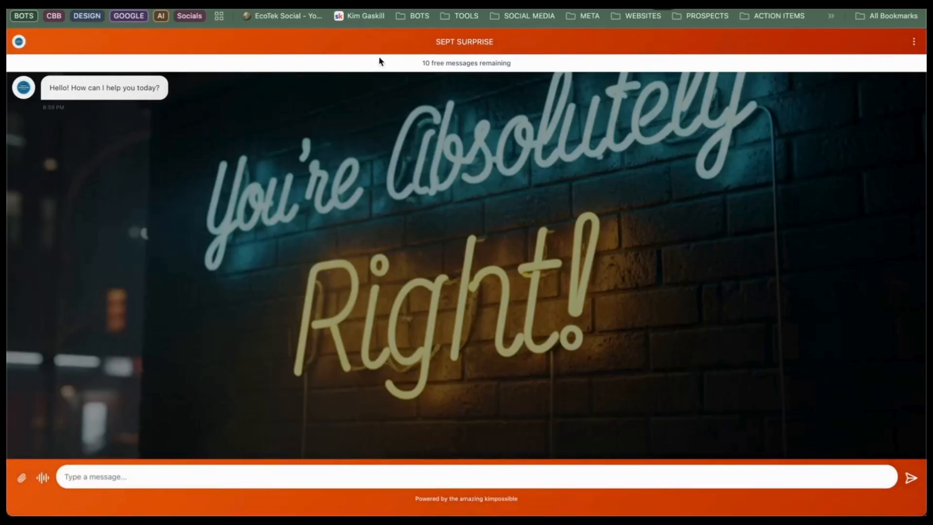
Send the message "who are you" to the SEPT SURPRISE agent.
click(168, 470)
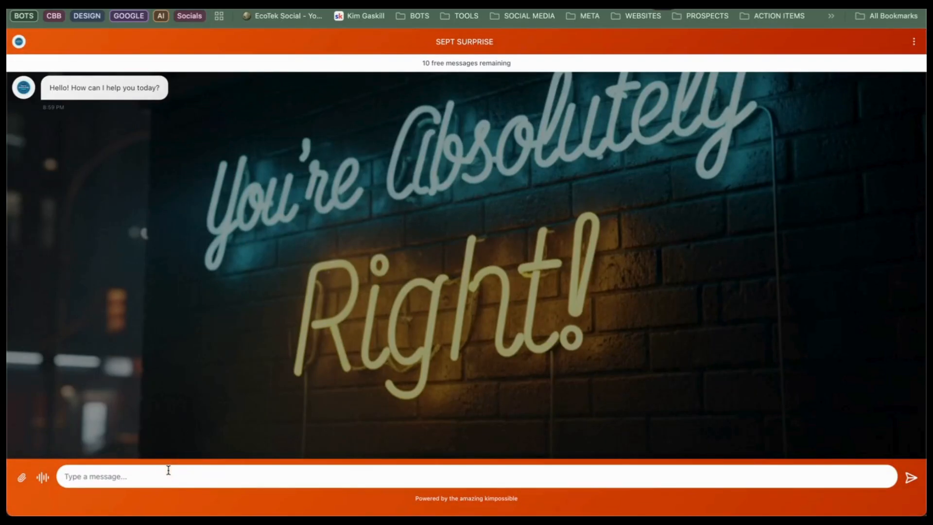
text(who are you)
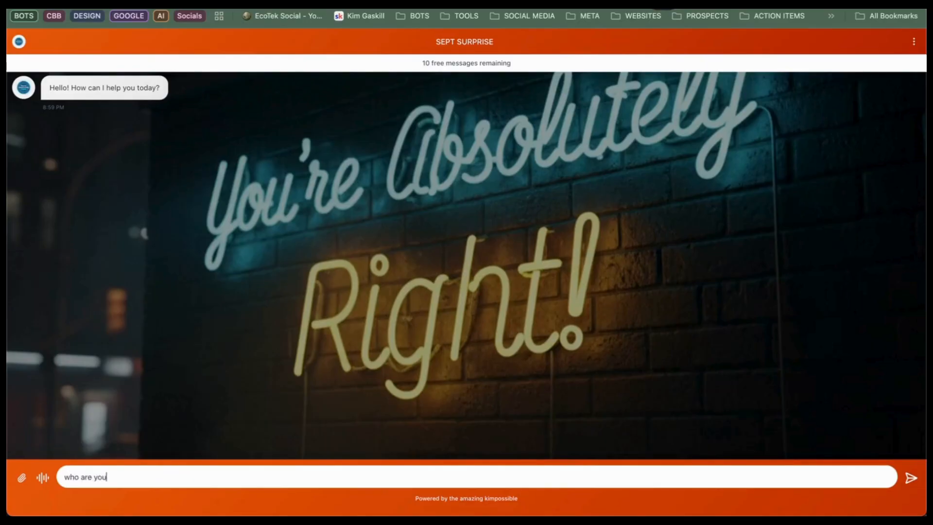
key(Return)
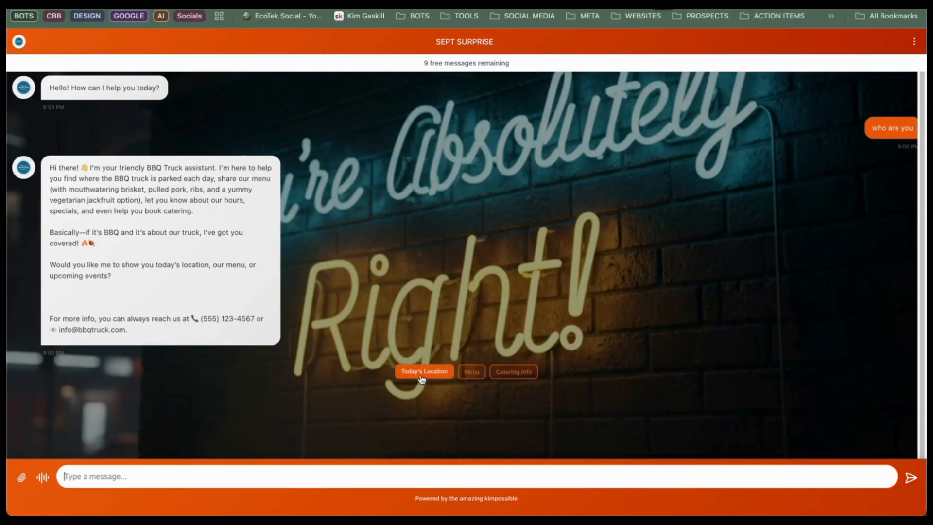
Request the Menu from the agent's quick replies and browse the food cards in its answer.
click(469, 372)
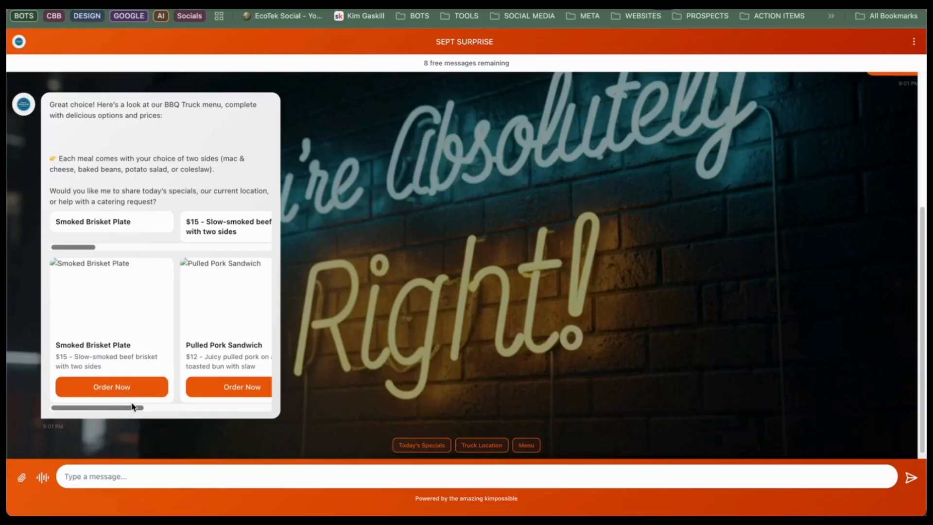
drag(129, 410, 219, 341)
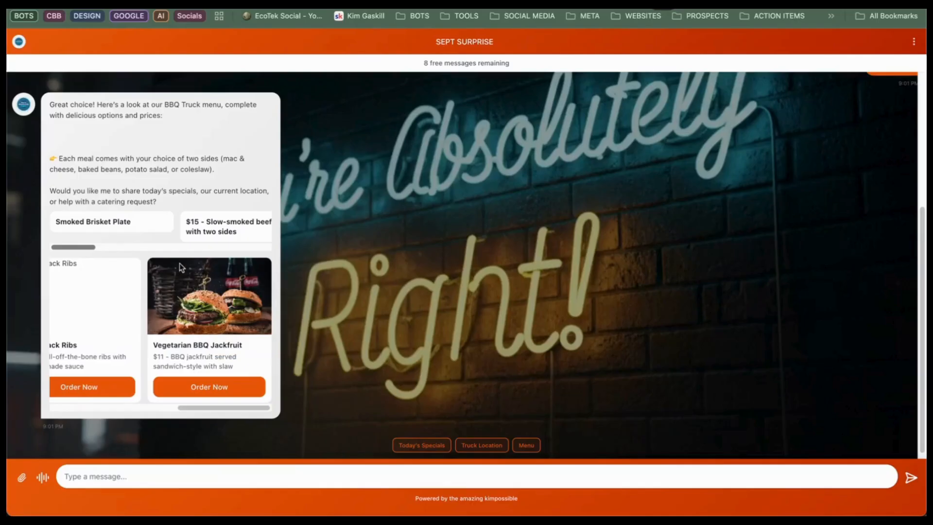
drag(205, 408, 52, 372)
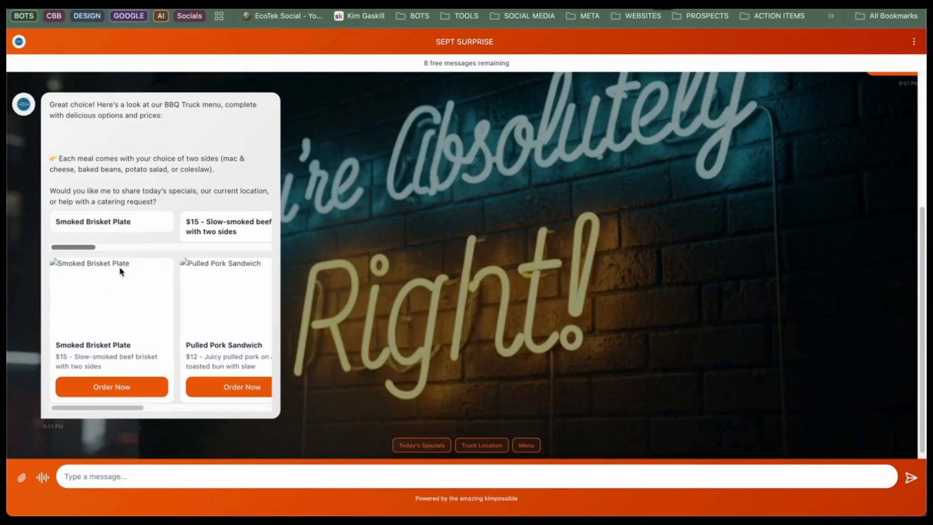
scroll(113, 306, down, 2)
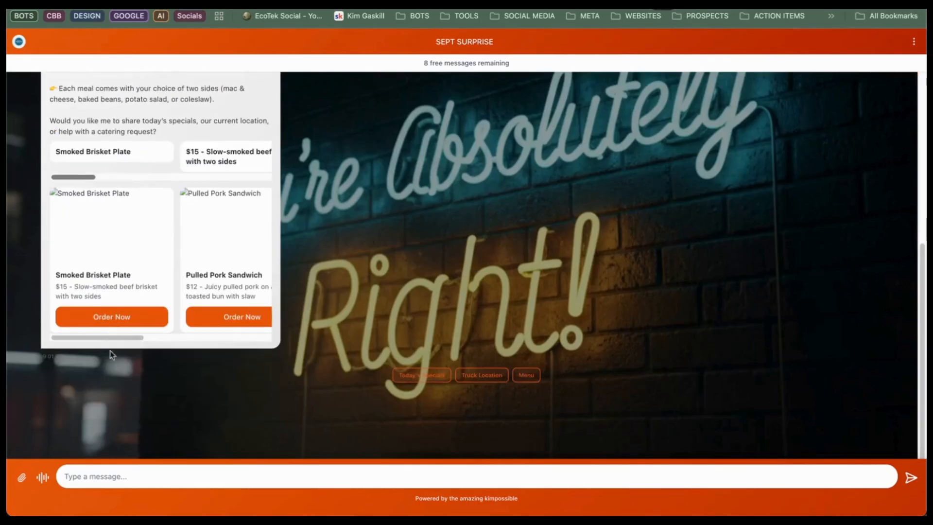
drag(127, 336, 267, 336)
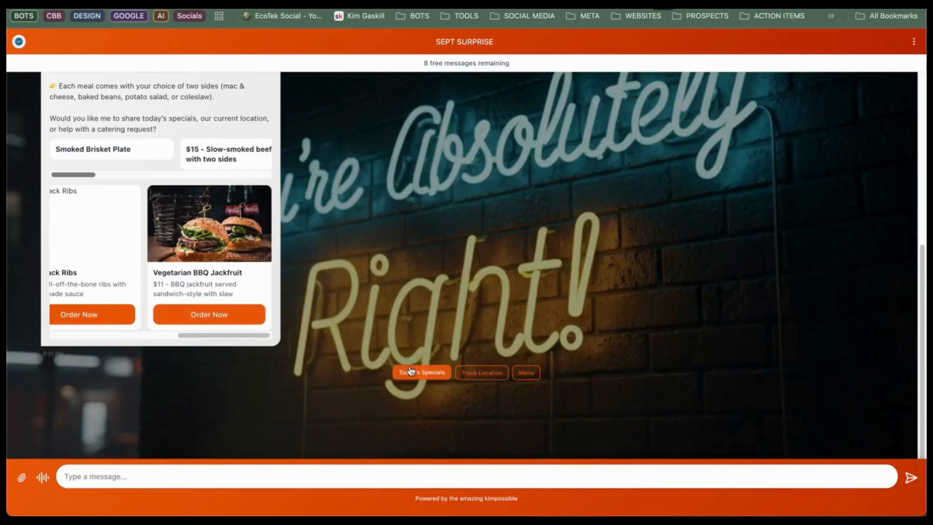
Request the Truck Location and ask the agent "can i preorder a sandwich", reading back through the conversation.
click(468, 372)
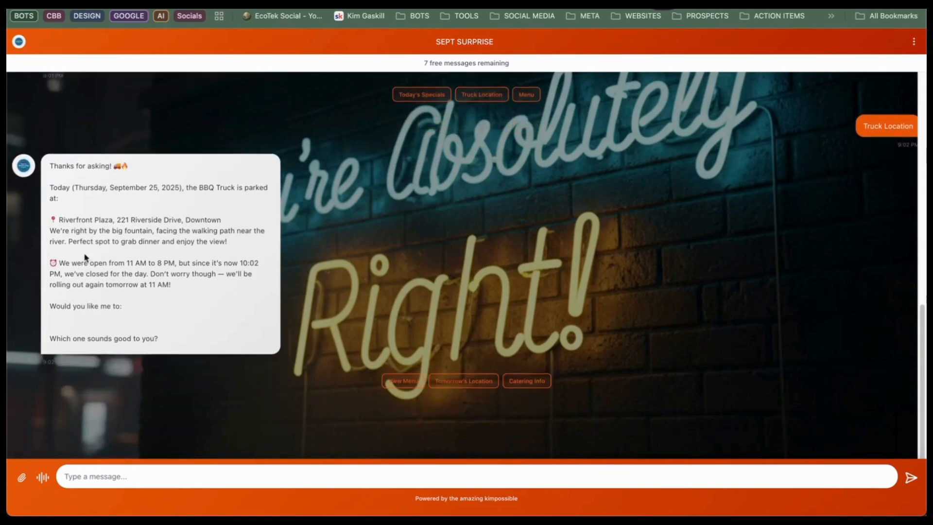
drag(96, 217, 252, 229)
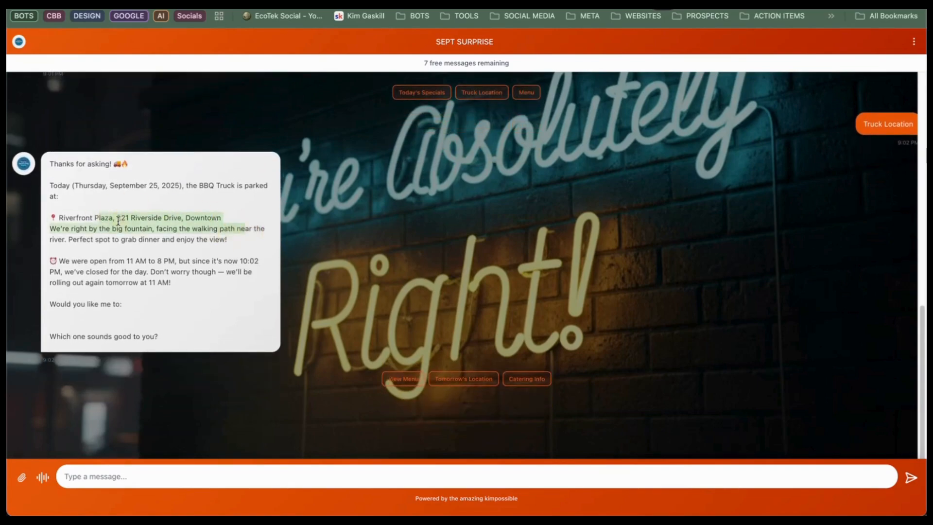
click(196, 470)
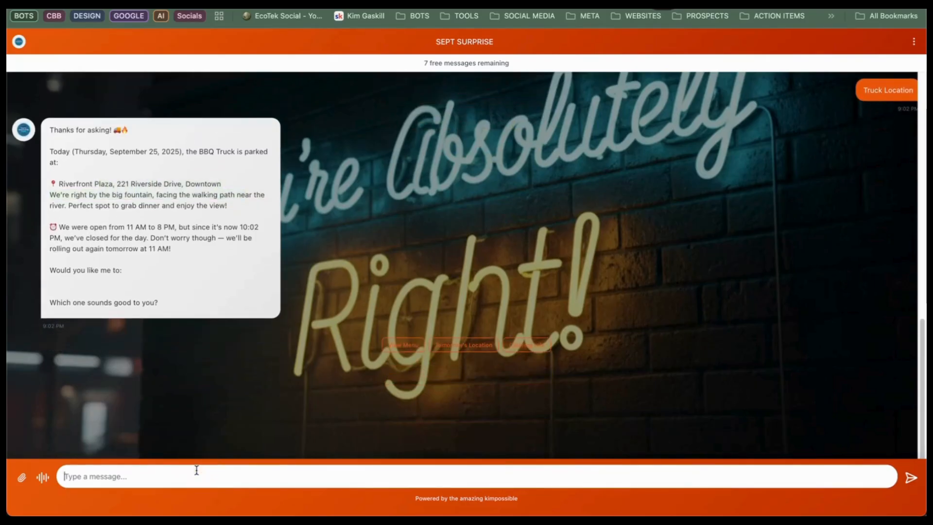
text(can i preor)
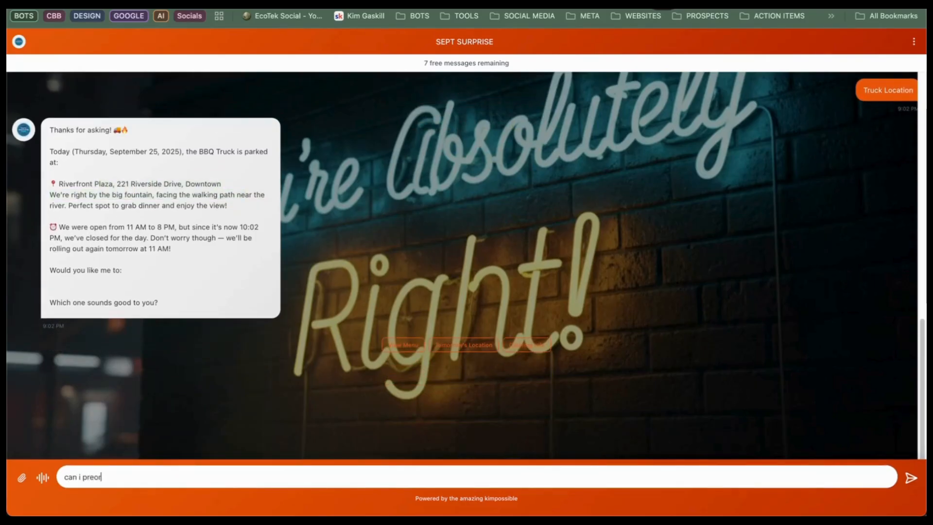
text(der a sandwich)
key(Return)
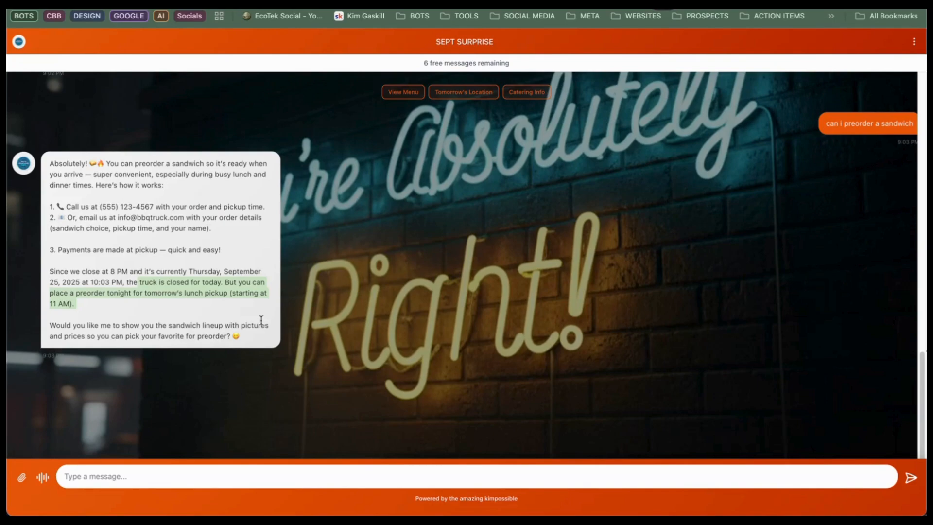
scroll(261, 322, up, 5)
scroll(261, 323, up, 10)
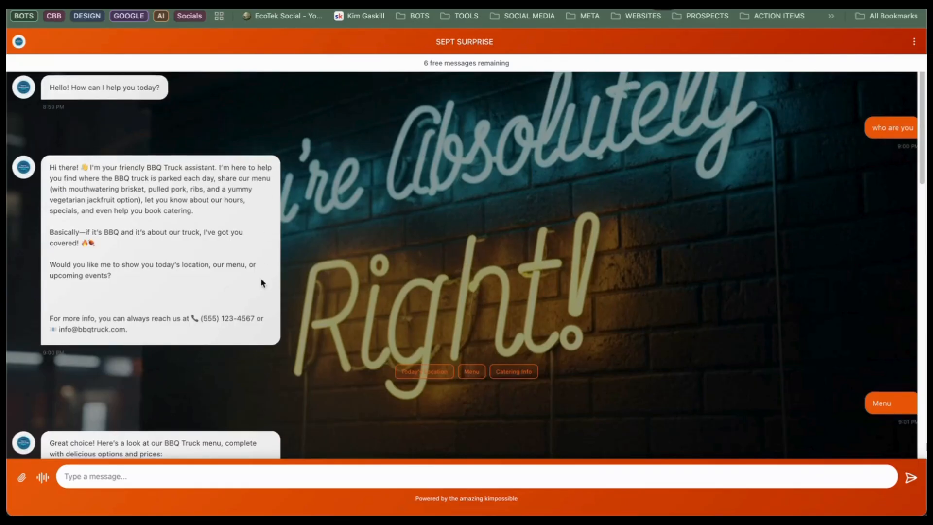
scroll(76, 348, down, 12)
scroll(60, 350, down, 6)
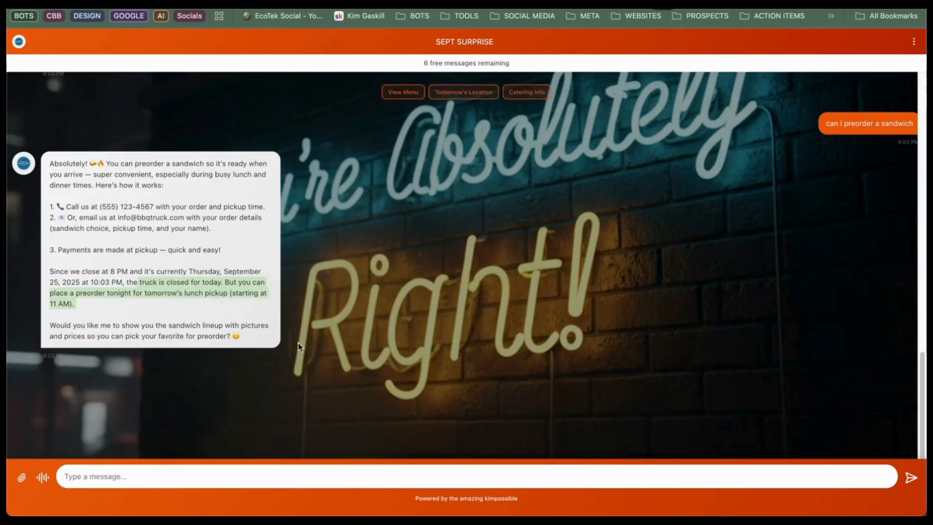
Enable voice chat with microphone access in the SEPT SURPRISE conversation.
click(43, 478)
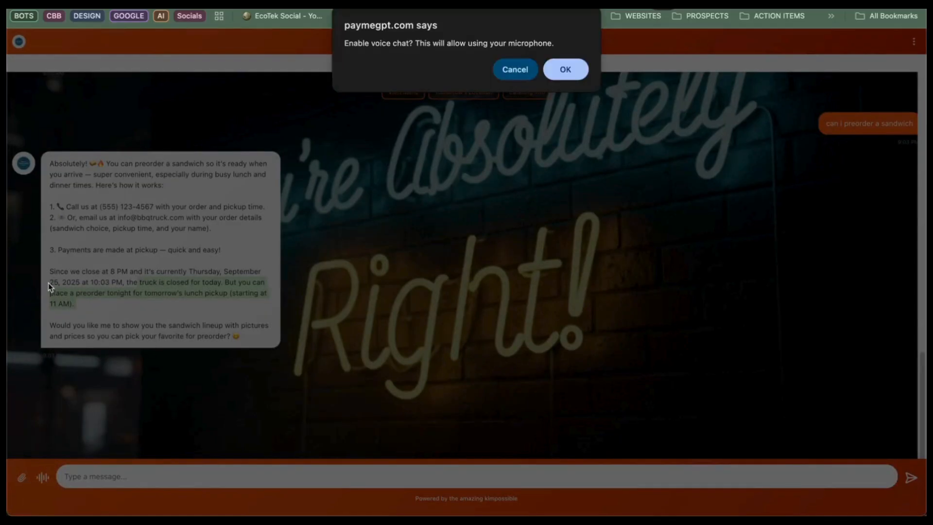
click(564, 69)
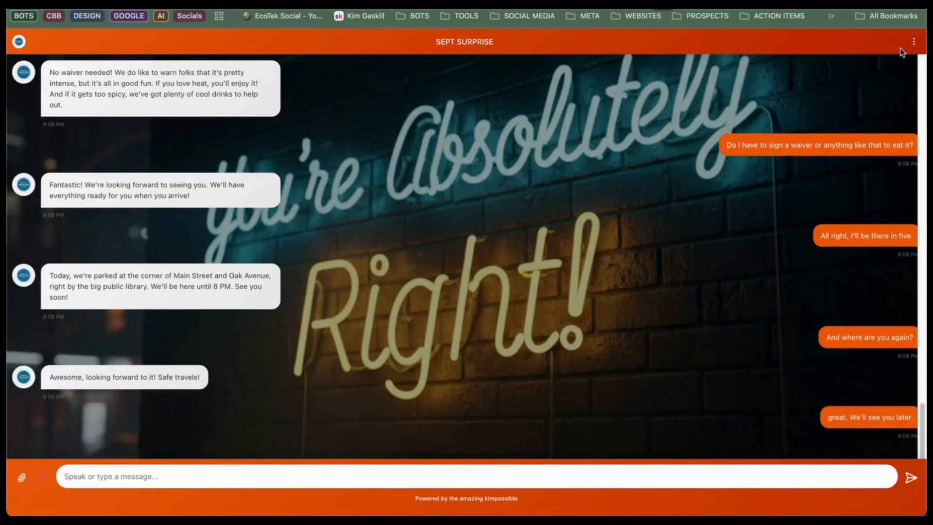
Download the SEPT SURPRISE conversation as a text file and end the chat.
click(914, 42)
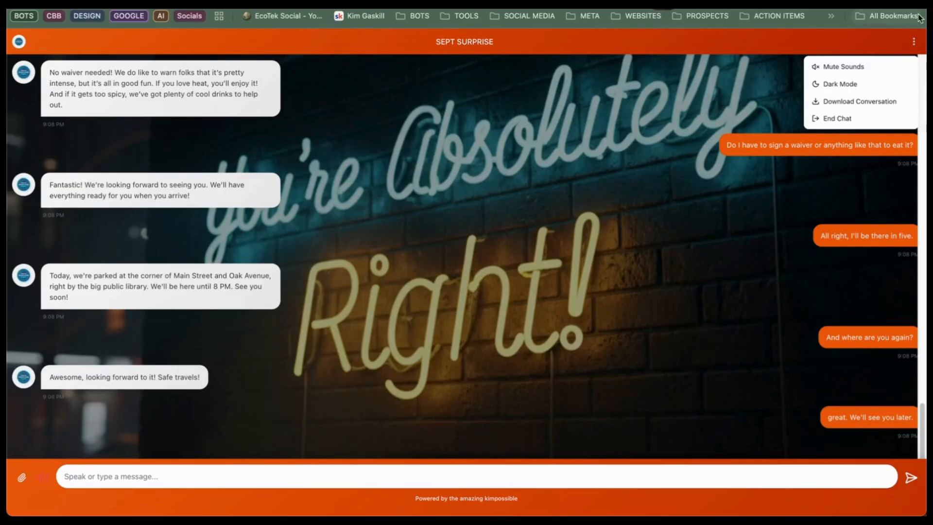
click(850, 101)
click(569, 71)
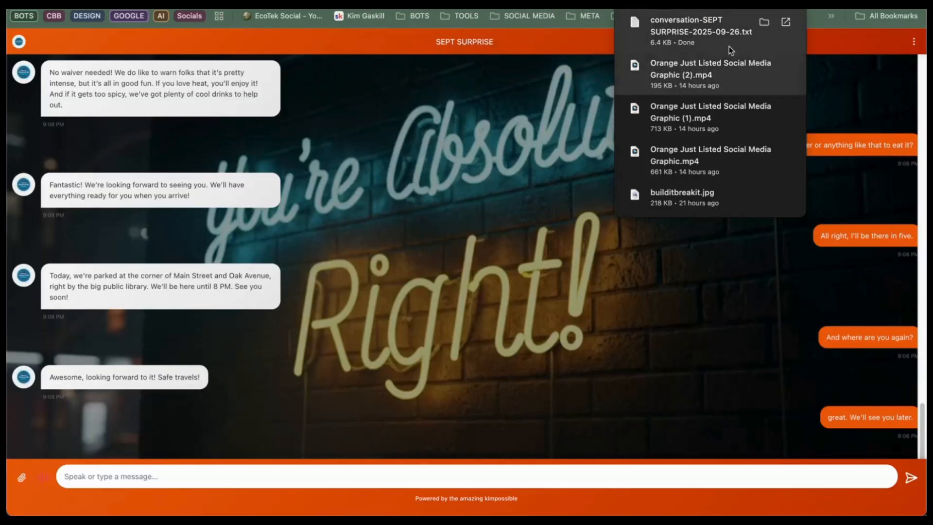
click(914, 42)
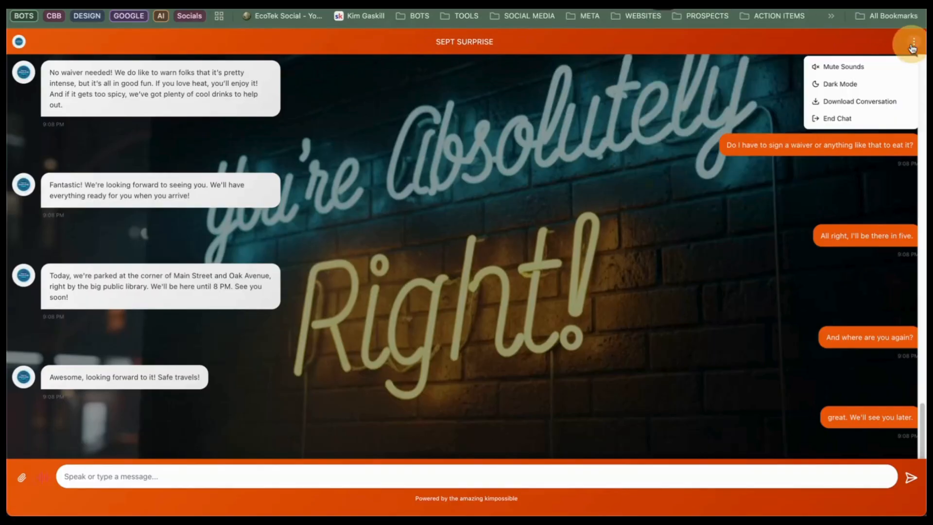
click(838, 118)
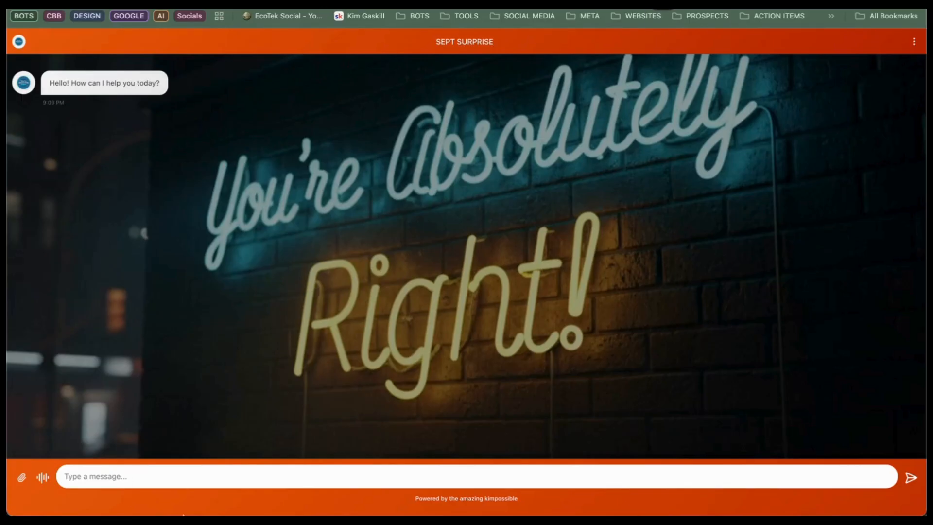
Open the downloaded SEPT SURPRISE conversation file from the Downloads folder in Finder and read through the transcript to its end.
click(255, 499)
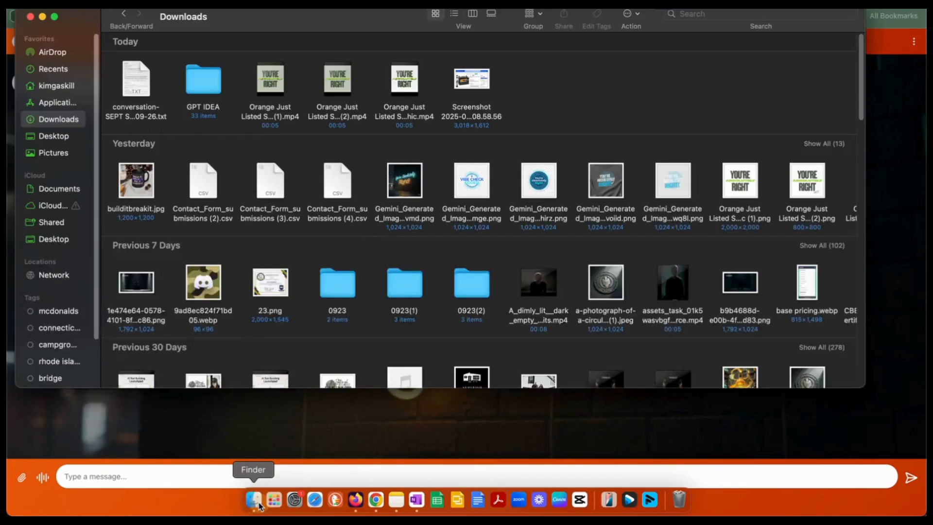
double_click(138, 83)
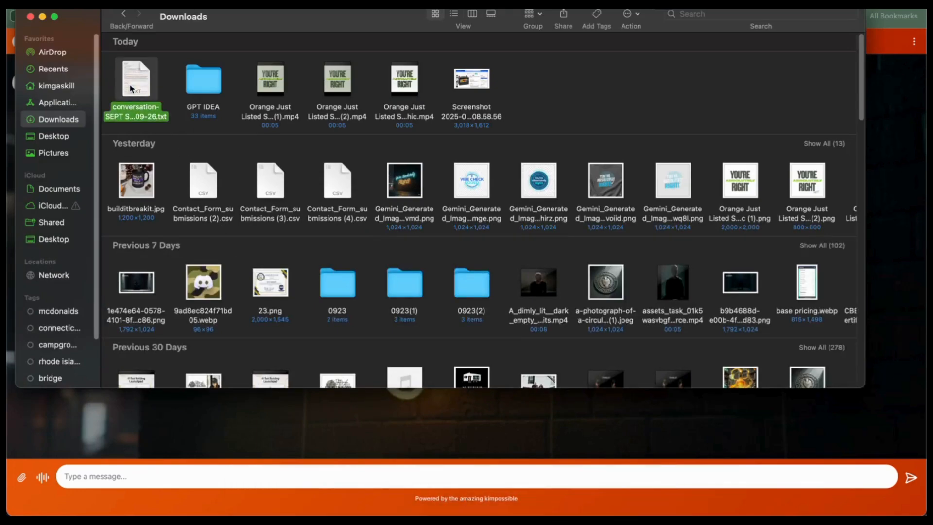
scroll(288, 97, down, 10)
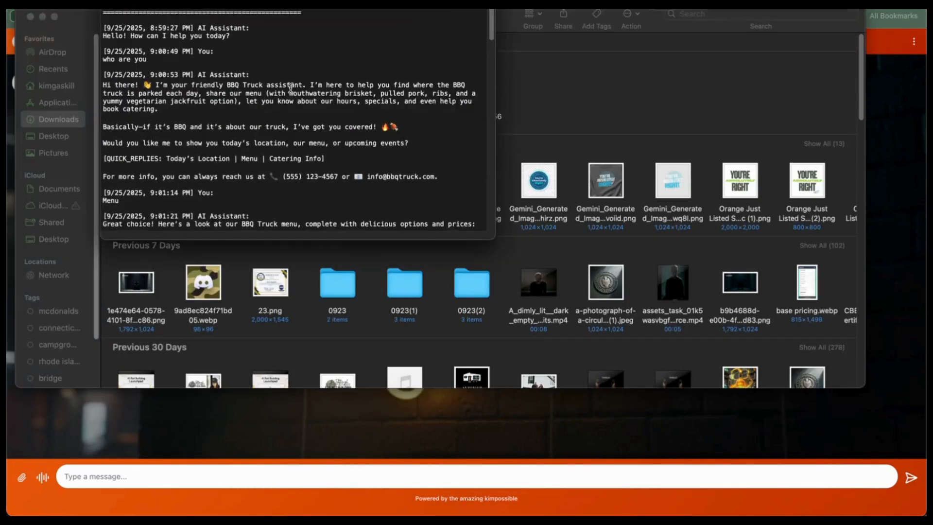
scroll(291, 87, down, 15)
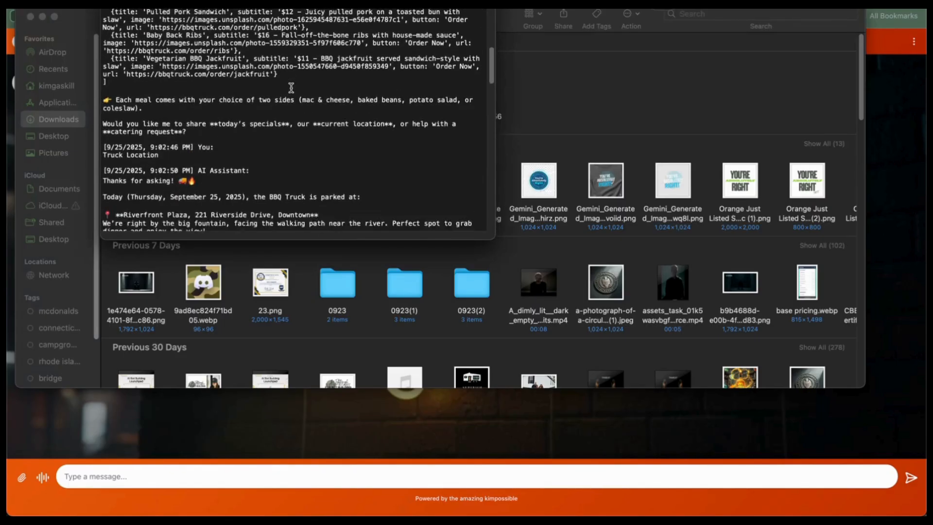
scroll(291, 87, down, 20)
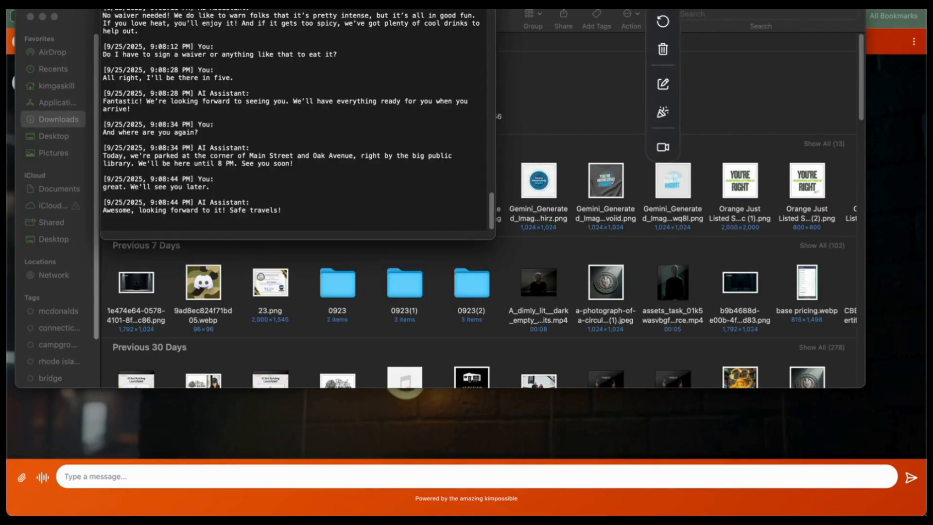
mouse_move(519, 510)
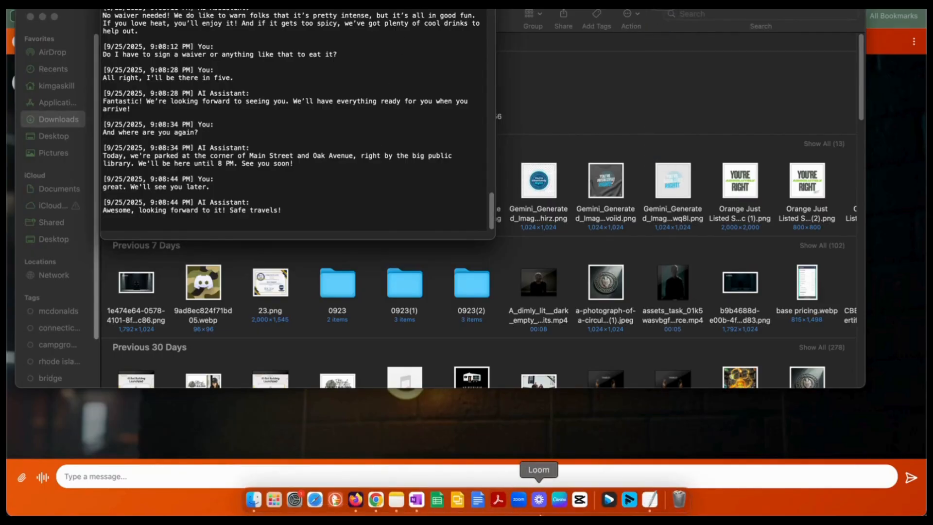
click(772, 514)
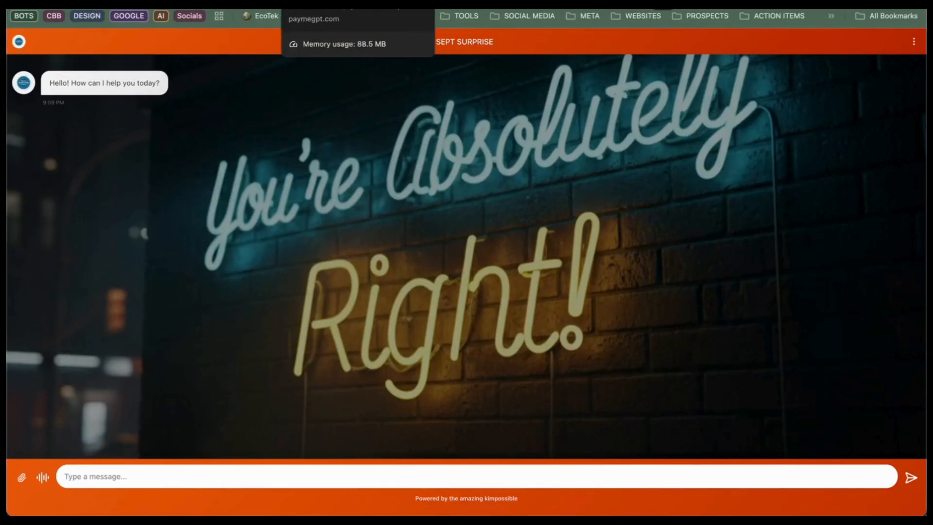
Return to the AI Agents page and copy the Voice Launcher script of the SEPT SURPRISE agent.
click(304, 2)
scroll(238, 333, down, 4)
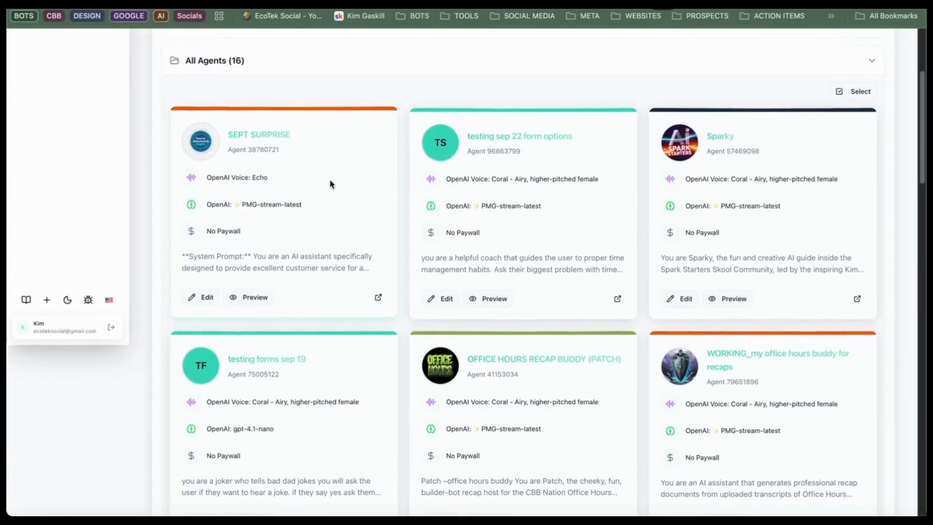
scroll(331, 184, up, 4)
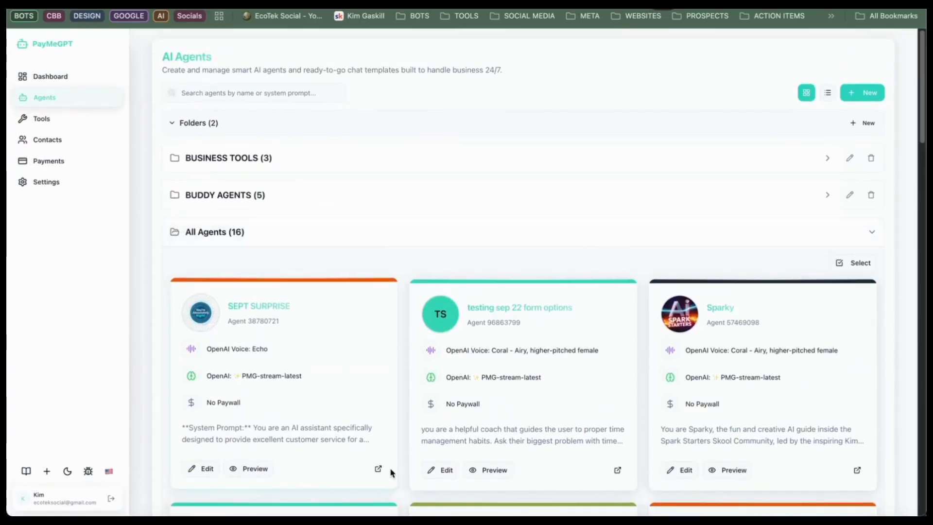
click(378, 470)
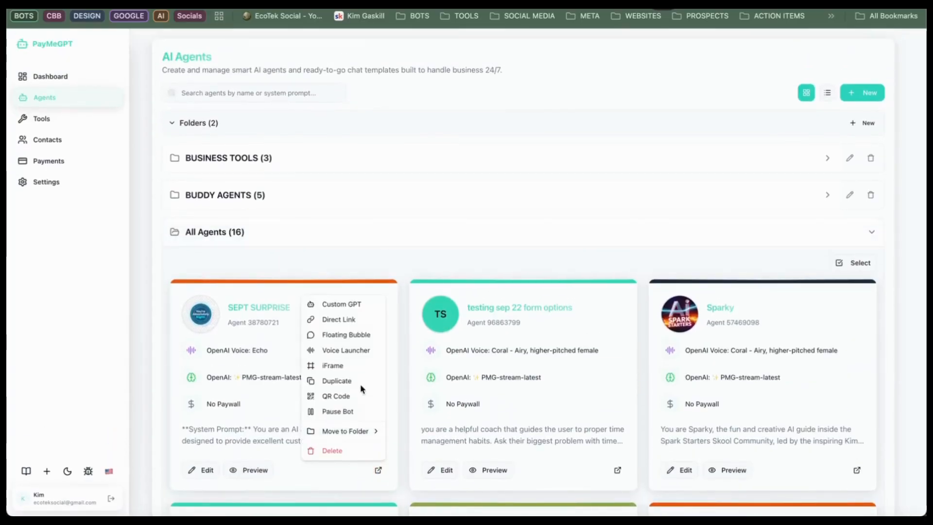
click(339, 350)
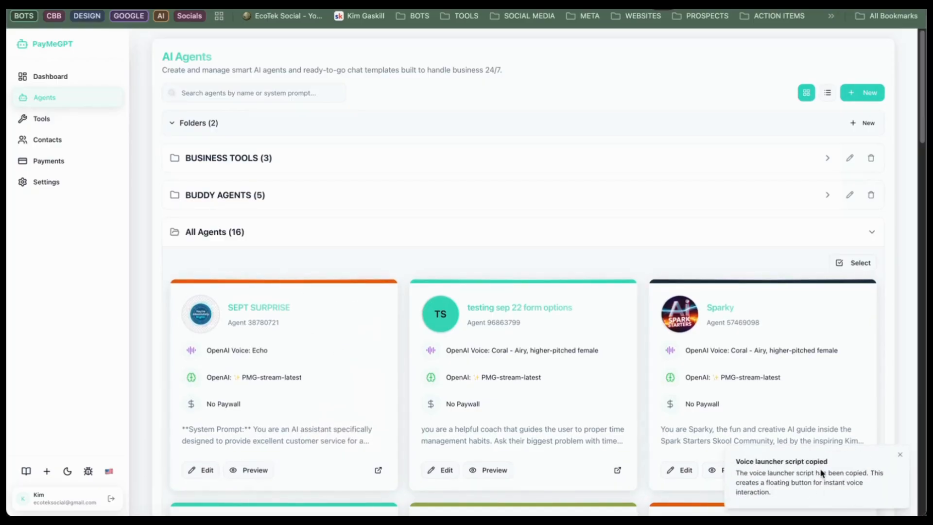
Open the Landing Page Builder from the Tools section.
scroll(326, 232, down, 2)
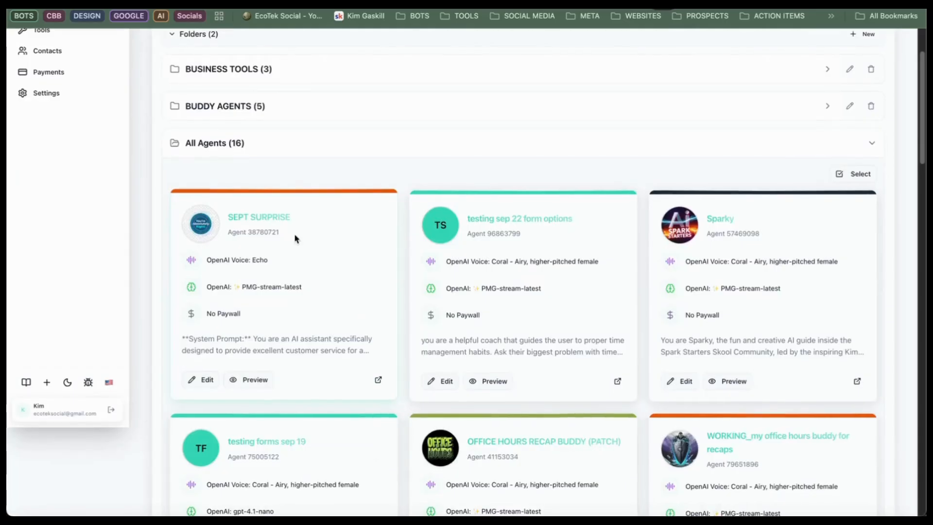
scroll(272, 230, down, 1)
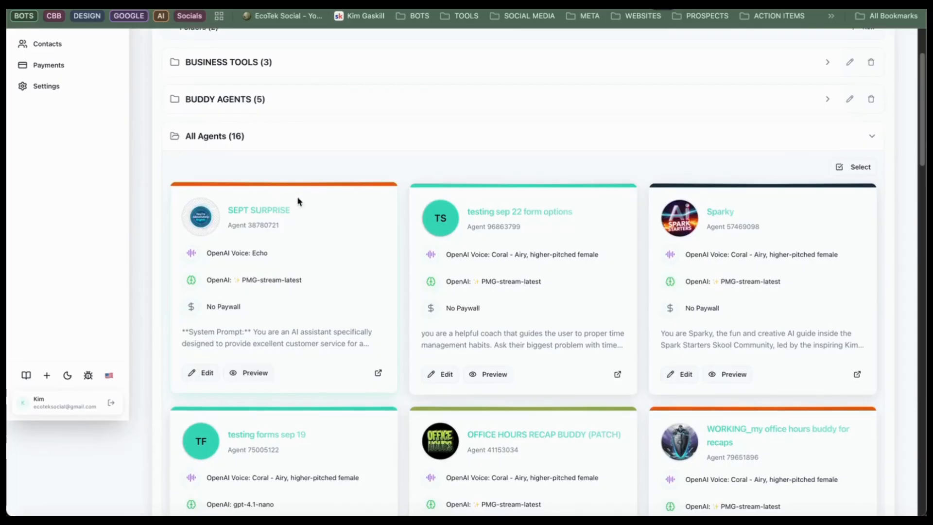
scroll(257, 278, up, 1)
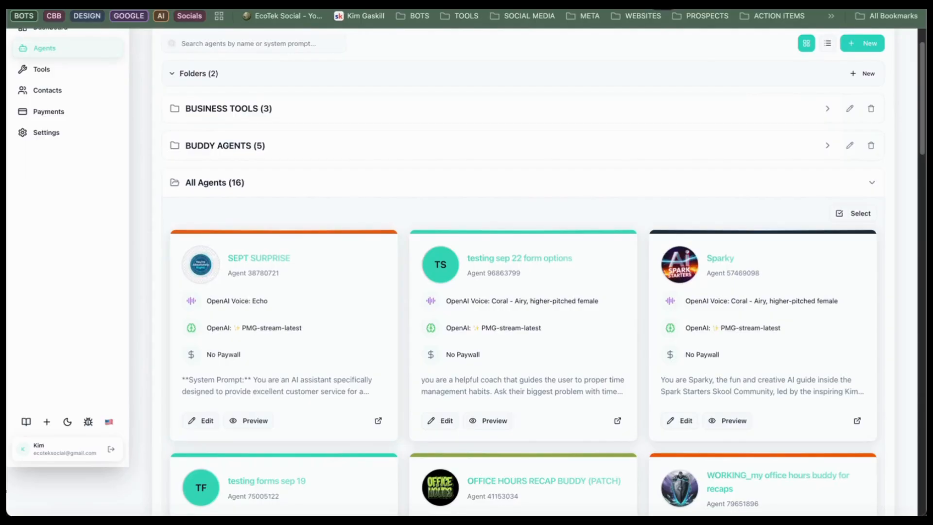
scroll(46, 126, up, 1)
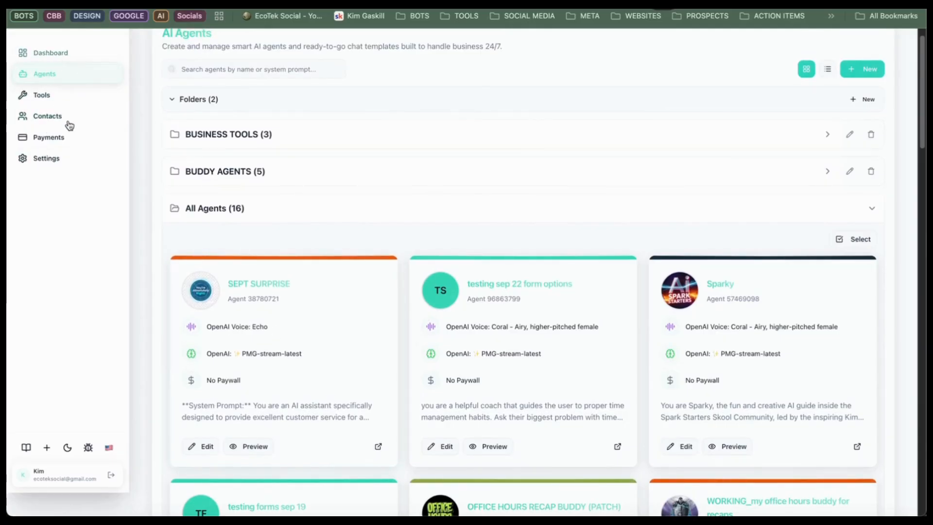
click(39, 97)
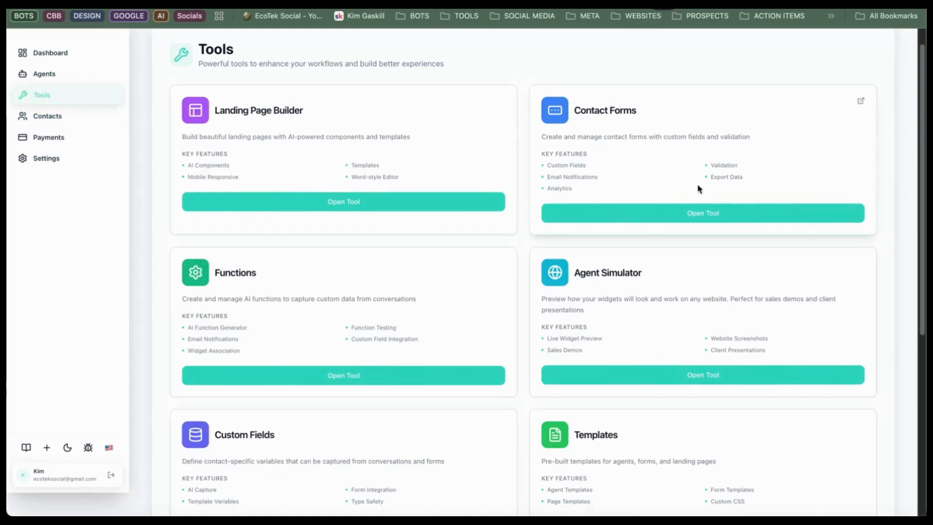
click(235, 203)
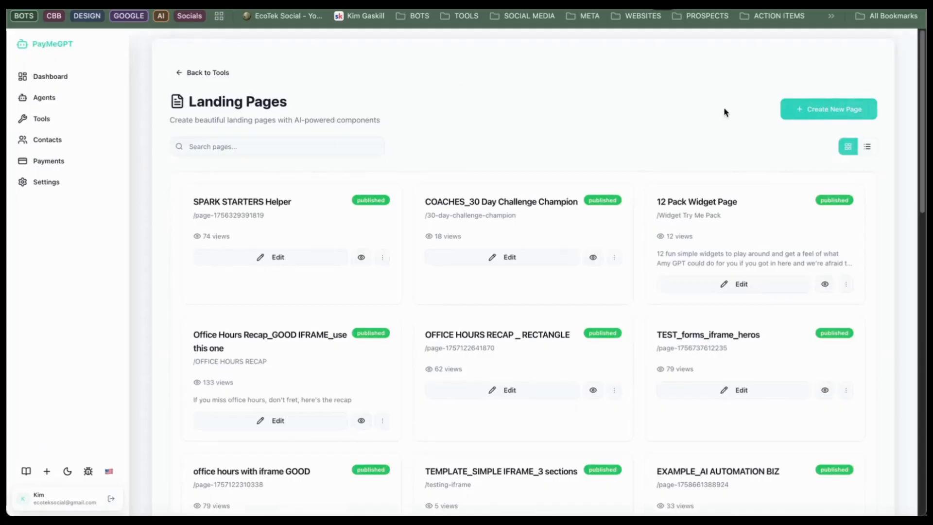
Start a new landing page and look at its AI Generator's description prompt, leaving the page unsaved.
click(806, 116)
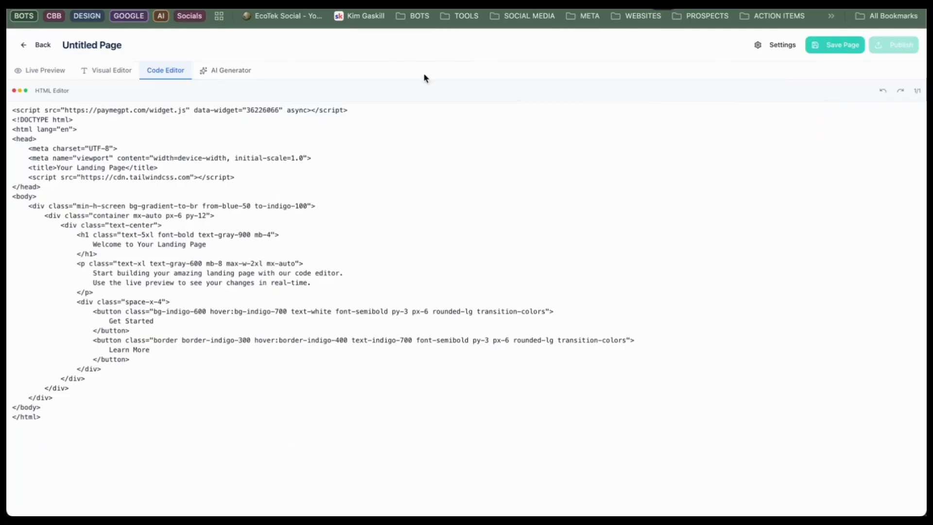
click(211, 71)
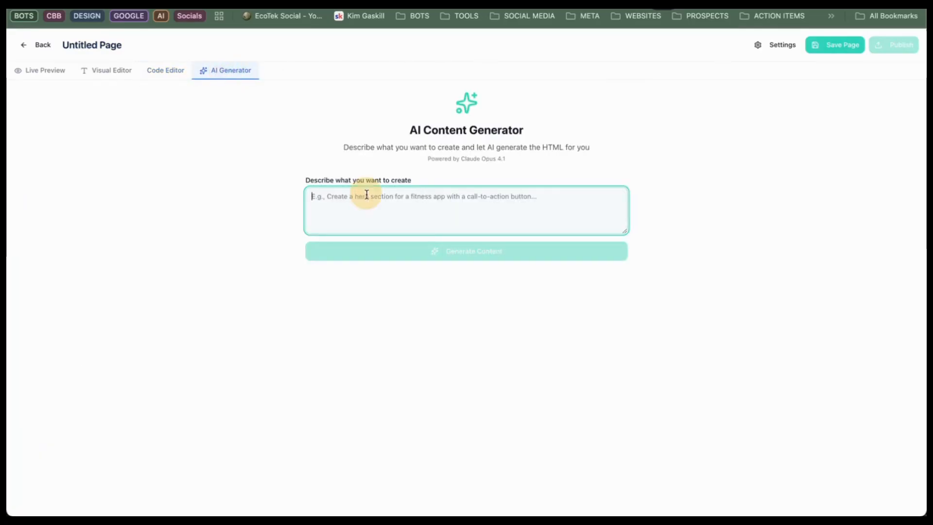
click(475, 216)
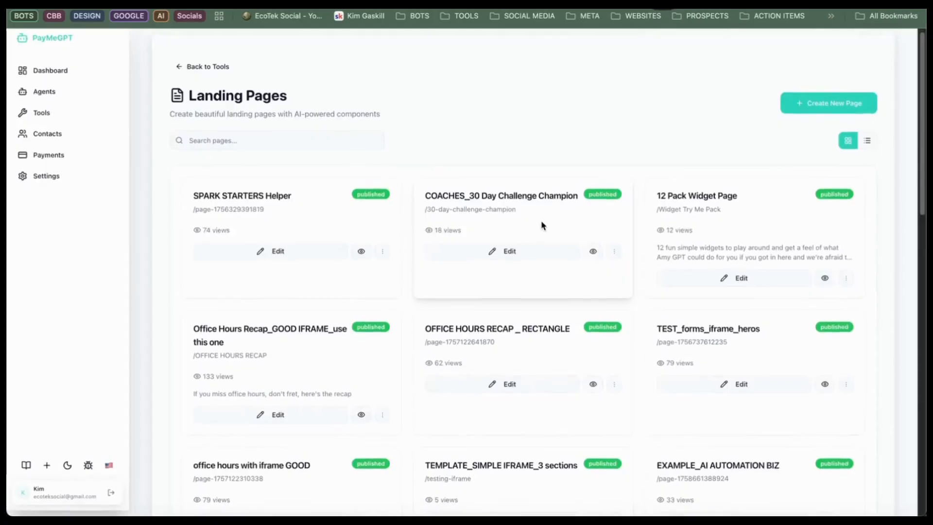
Preview the landing page "TEMPLATE_SIMPLE IFRAME_3 sections" and look through all its sections.
scroll(540, 220, down, 2)
scroll(541, 221, down, 3)
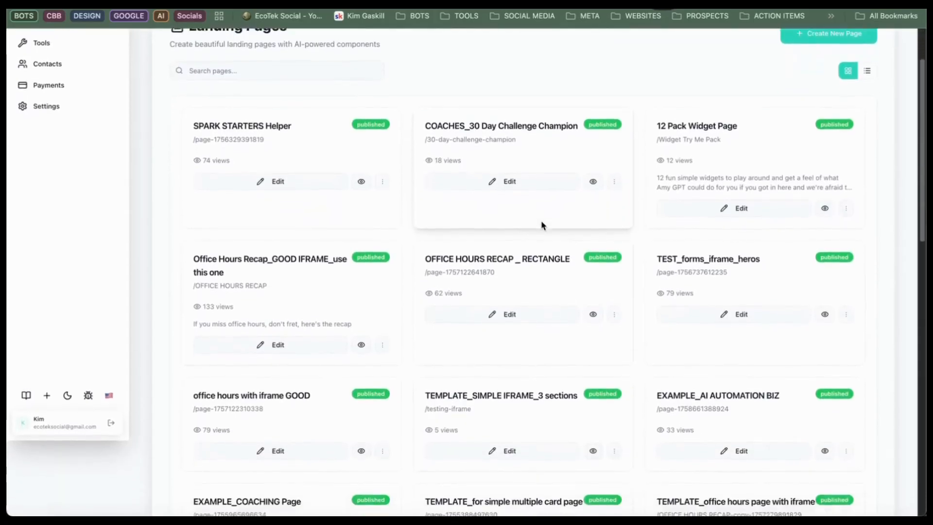
click(594, 394)
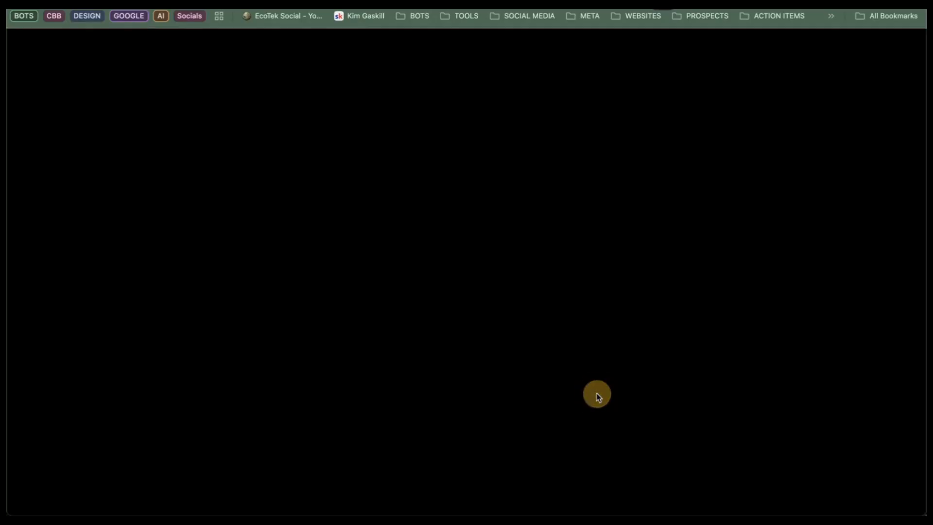
scroll(848, 337, down, 4)
scroll(848, 337, up, 4)
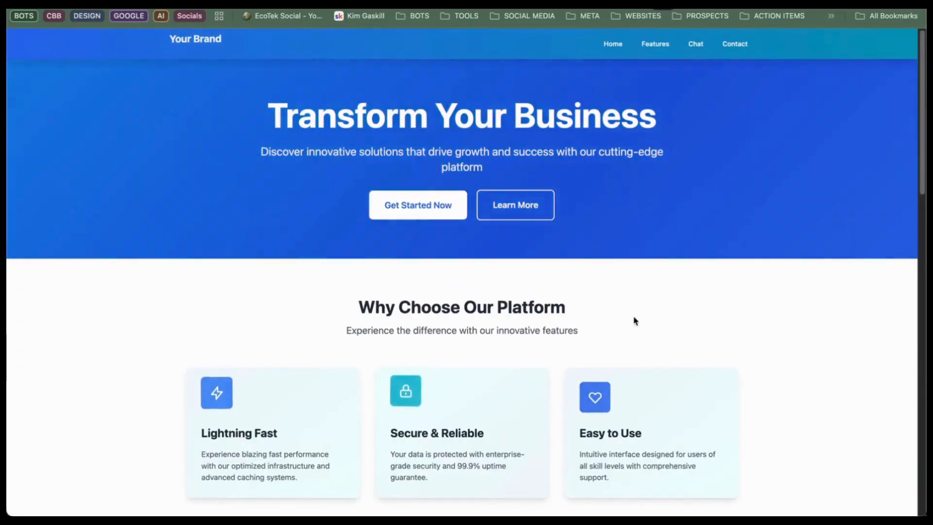
scroll(874, 415, down, 15)
scroll(829, 426, up, 15)
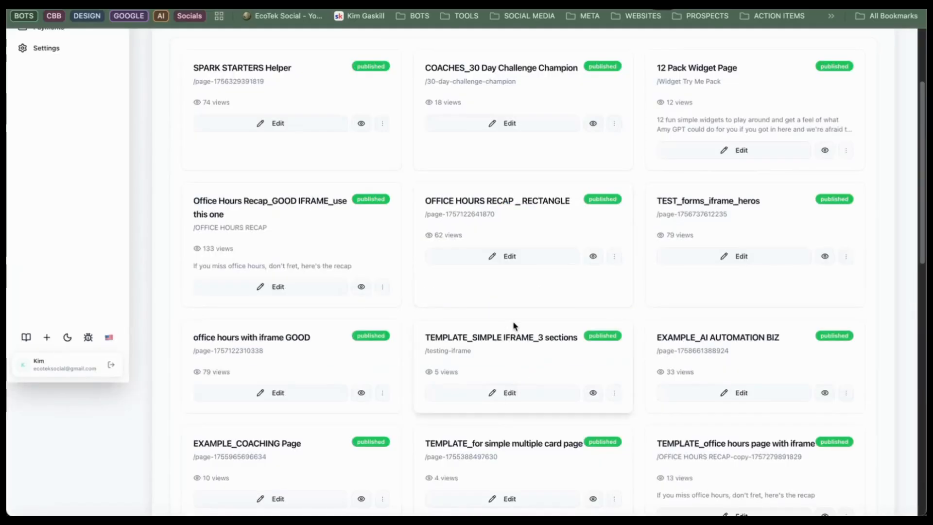
Paste the copied voice launcher script after the closing body tag in the code of "TEMPLATE_SIMPLE IFRAME_3 sections" and save the page.
click(512, 393)
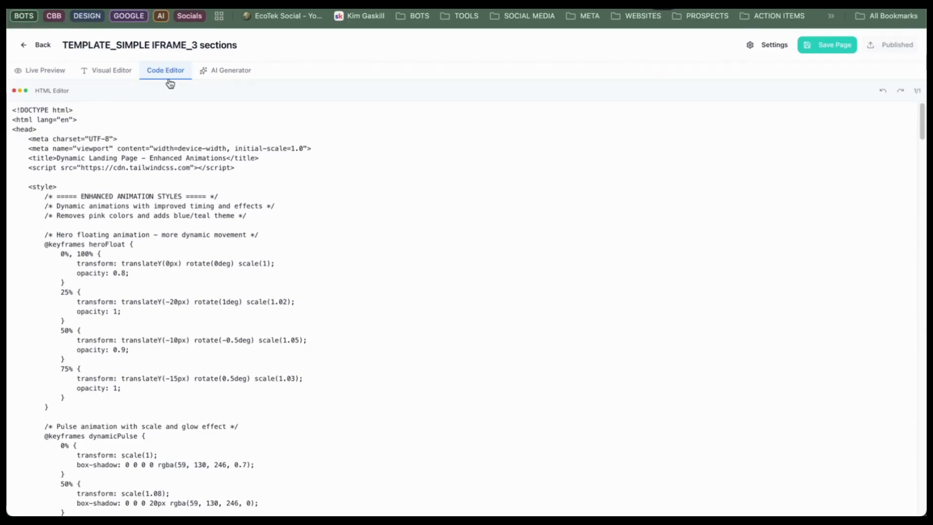
scroll(192, 289, down, 20)
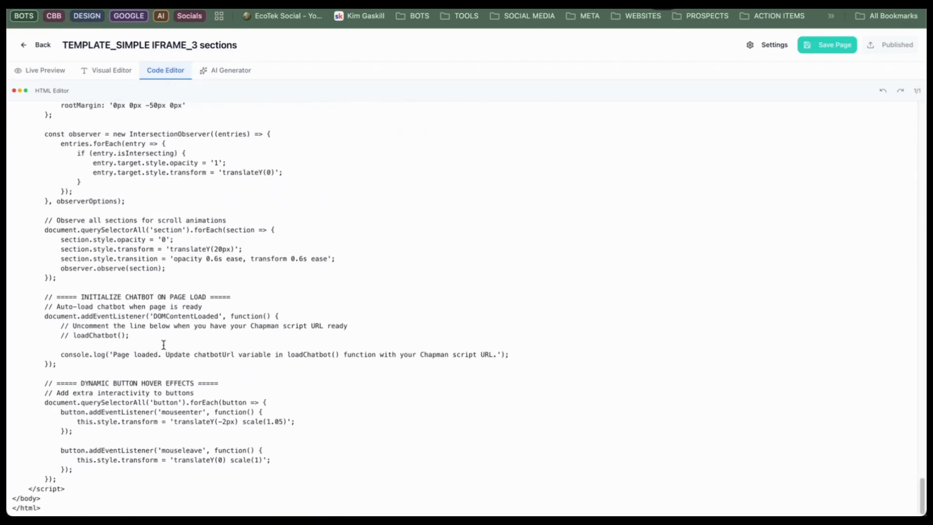
click(54, 497)
right_click(55, 496)
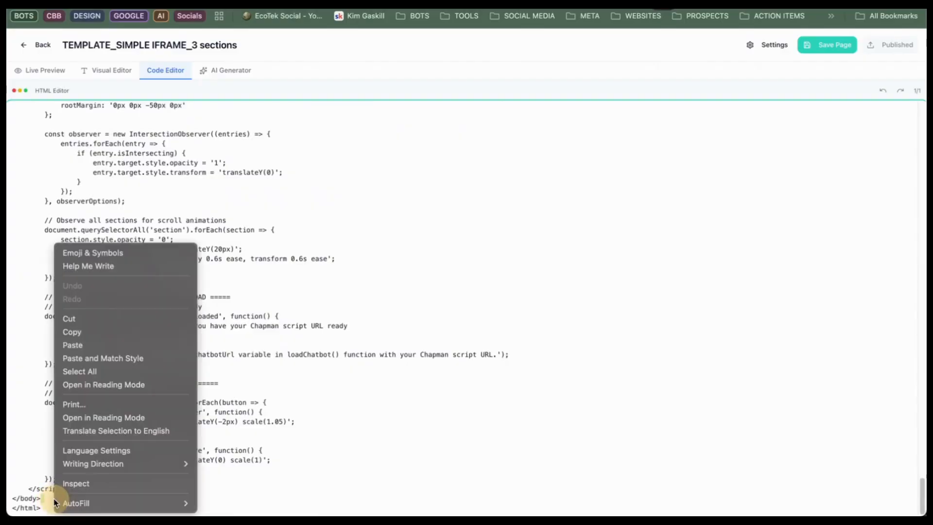
click(151, 345)
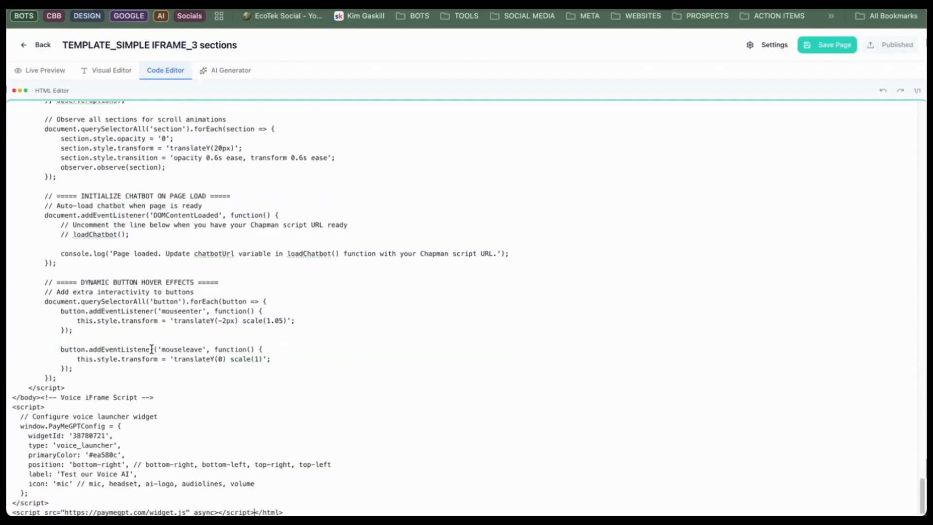
drag(13, 398, 318, 460)
click(843, 46)
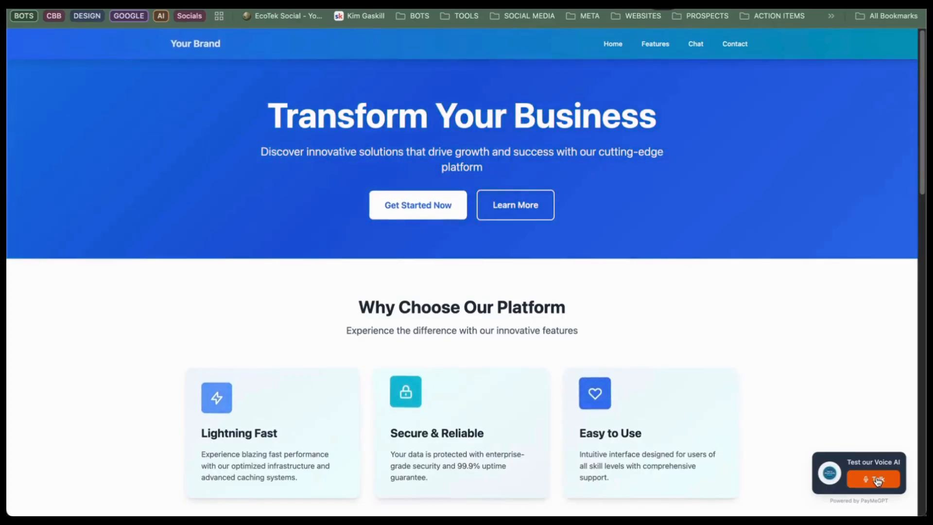
Test the voice launcher on the published landing page by starting a voice conversation with the agent and ending it.
click(877, 480)
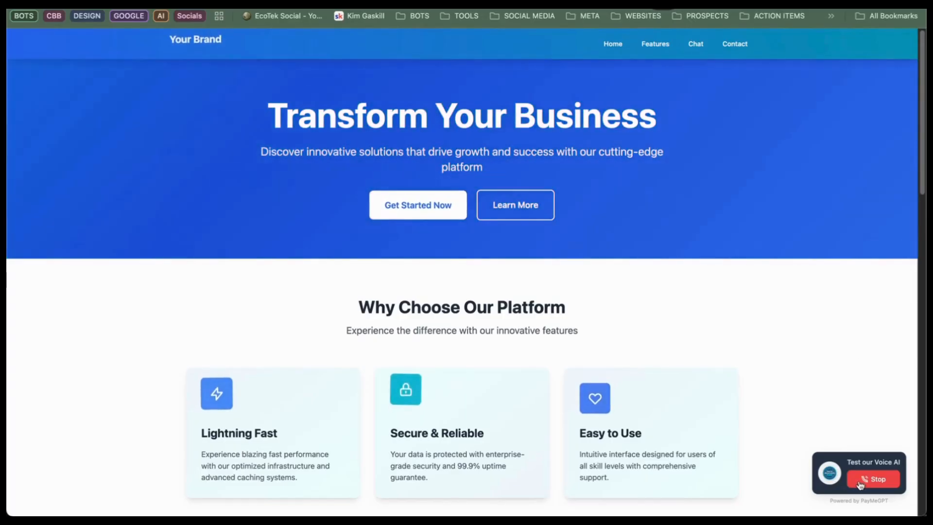
click(860, 481)
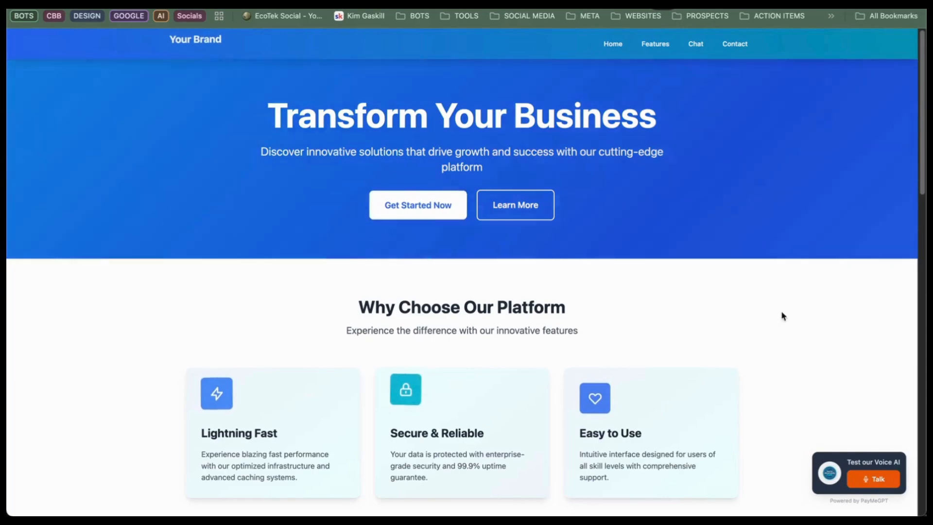
scroll(763, 396, down, 3)
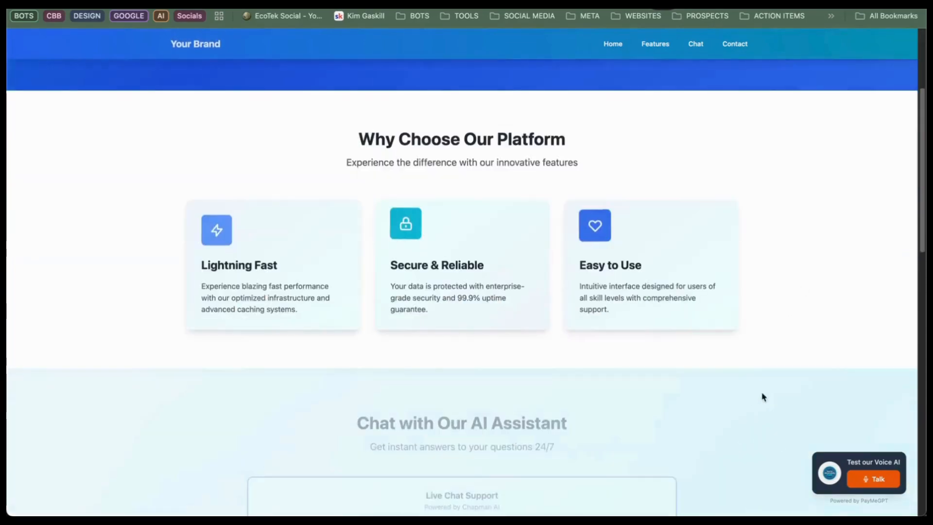
scroll(731, 348, up, 3)
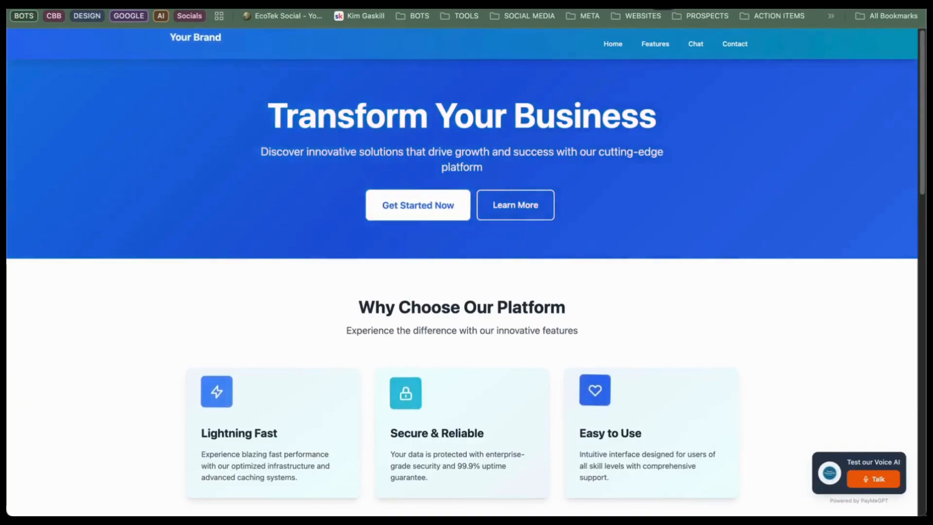
Copy the iFrame embed code of the SEPT SURPRISE agent from the list of agents.
click(304, 14)
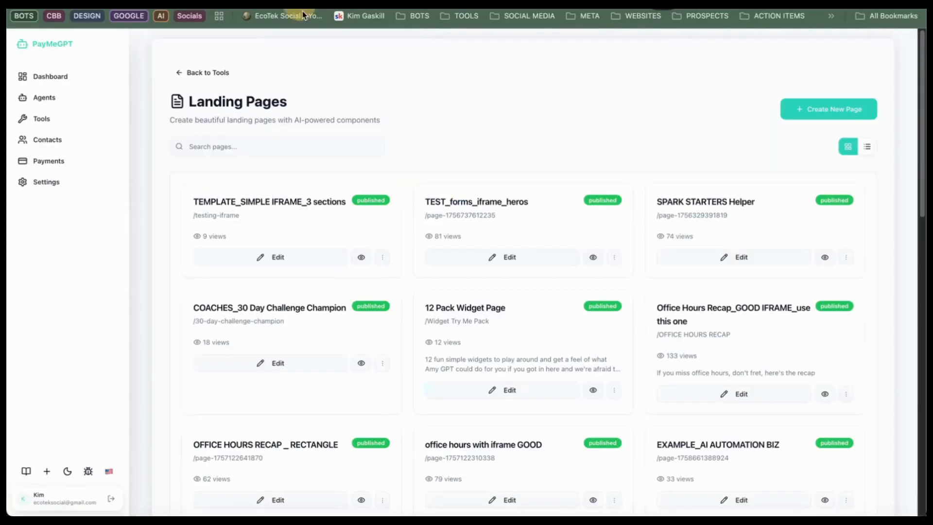
click(45, 96)
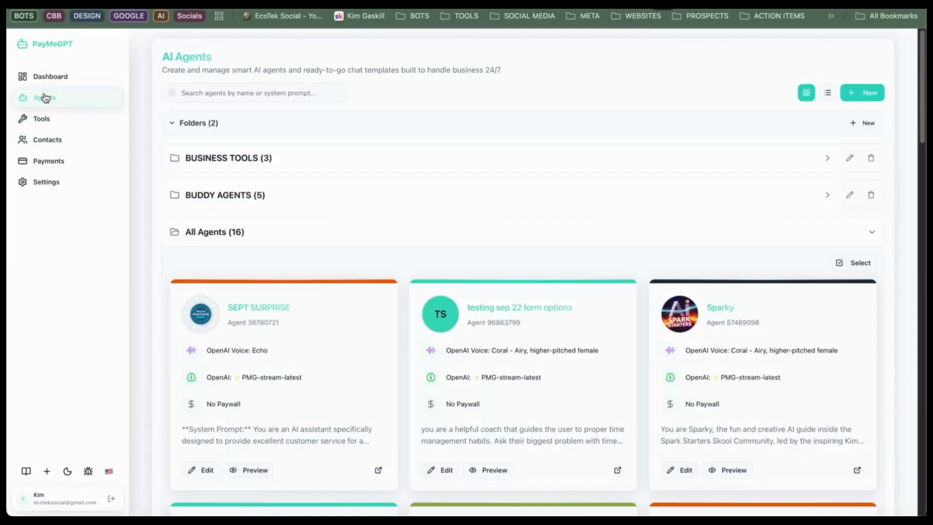
scroll(319, 290, down, 3)
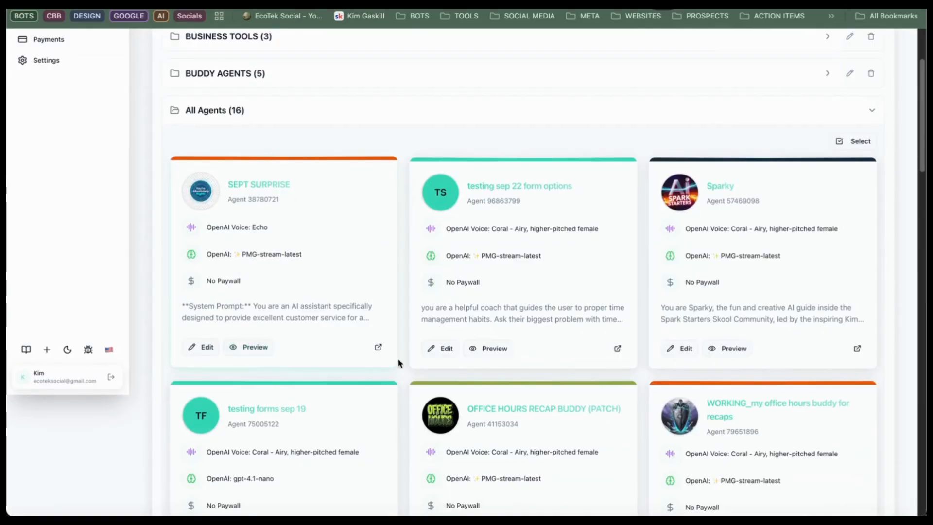
click(378, 348)
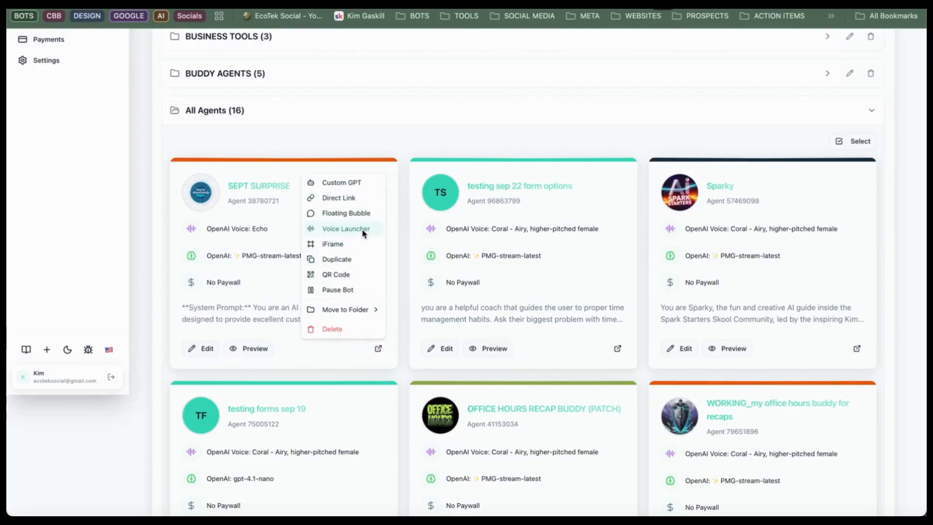
click(337, 247)
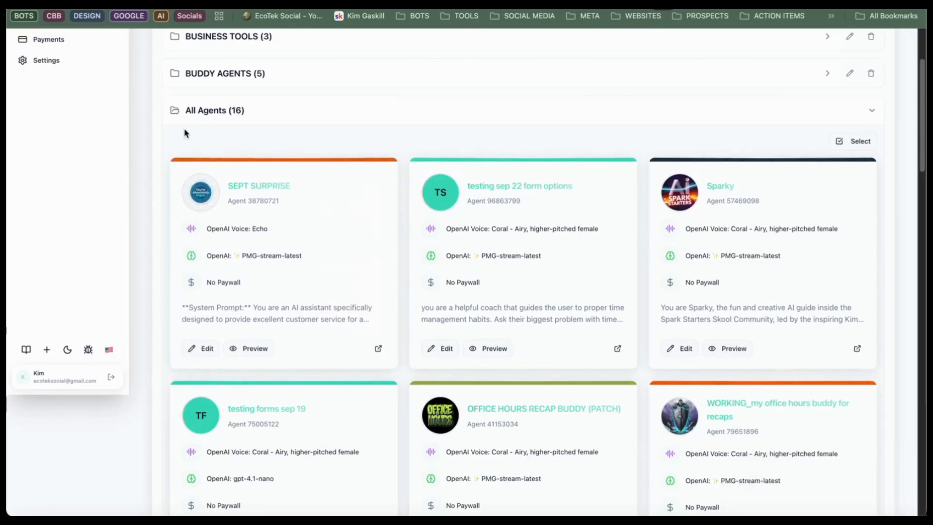
Open the landing page "TEMPLATE_SIMPLE IFRAME_3 sections" for editing in the Landing Page Builder.
scroll(180, 136, up, 3)
click(44, 119)
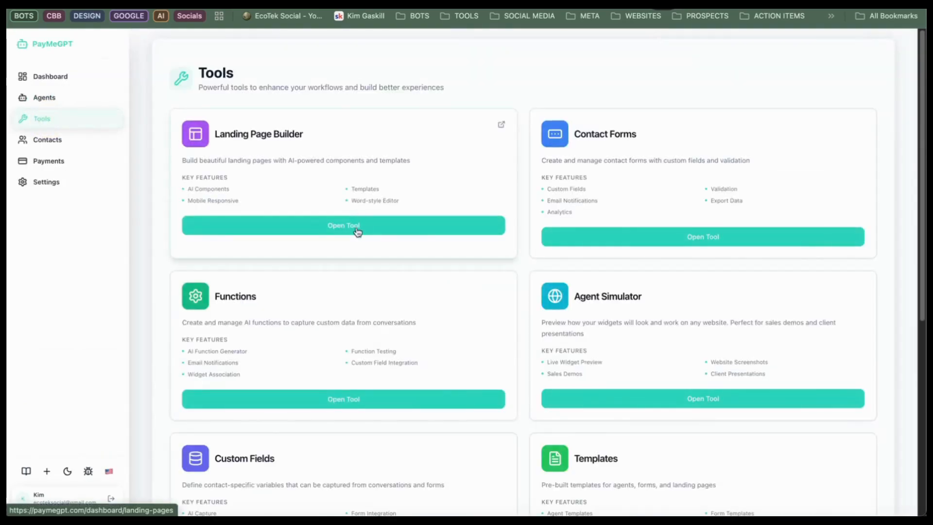
click(358, 227)
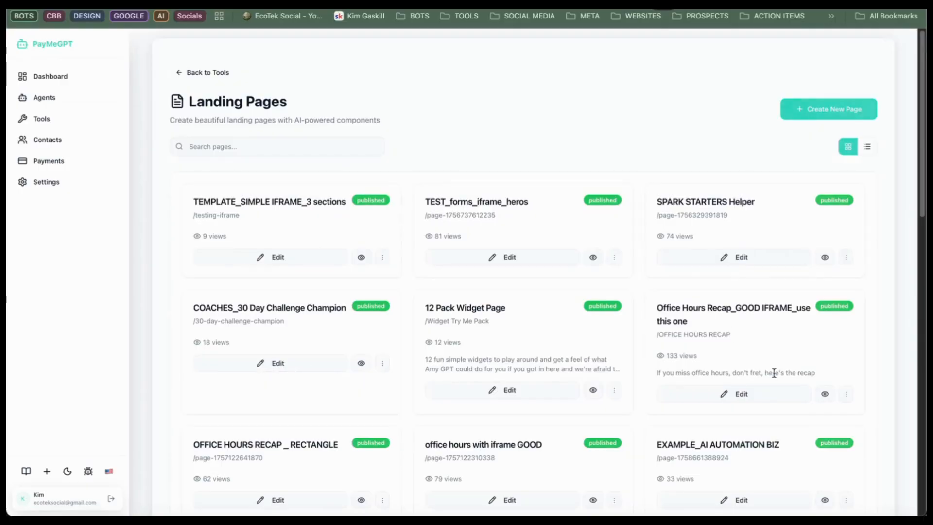
click(318, 235)
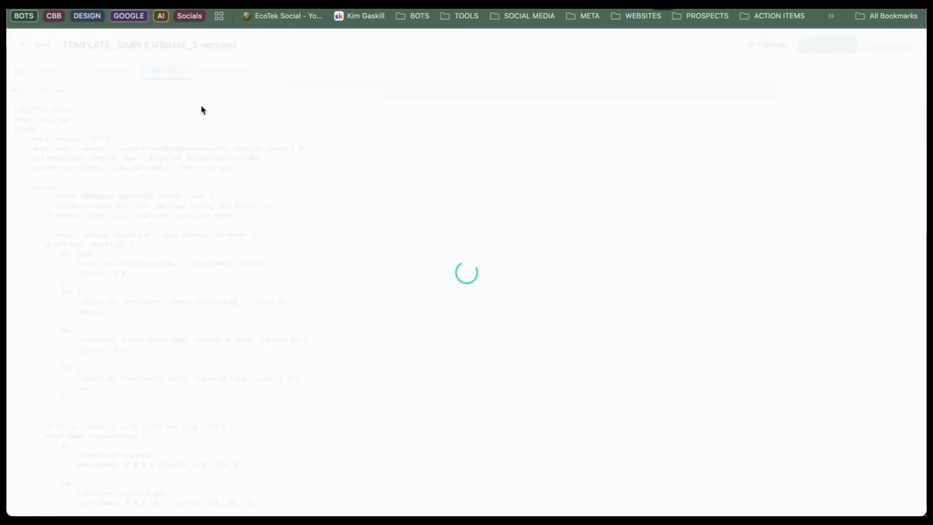
Paste the copied iFrame code after the closing section tag just above the CHATBOT SECTION comment and save the page.
scroll(209, 287, down, 20)
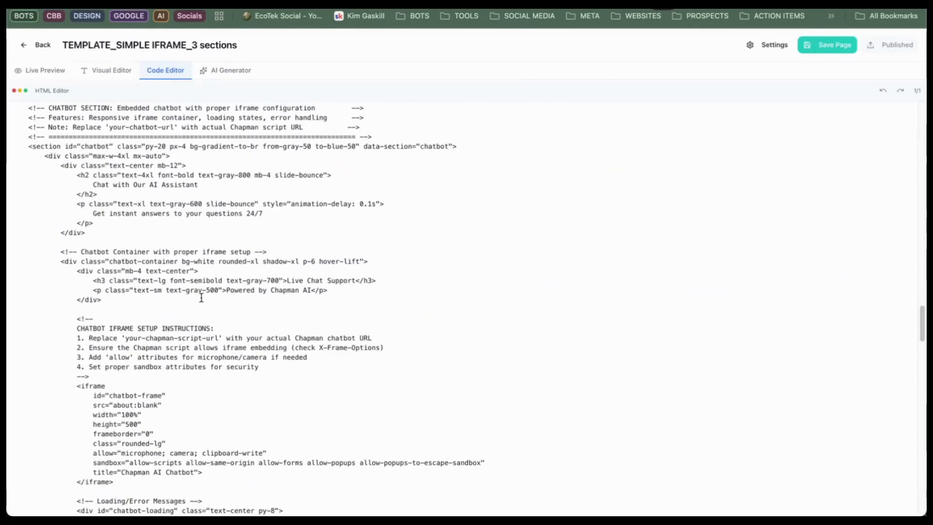
scroll(201, 297, up, 3)
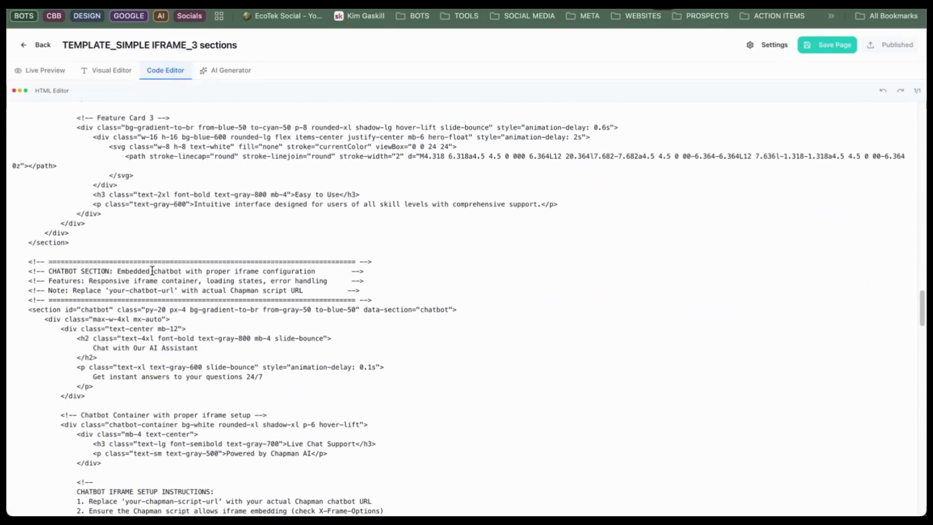
scroll(123, 254, down, 1)
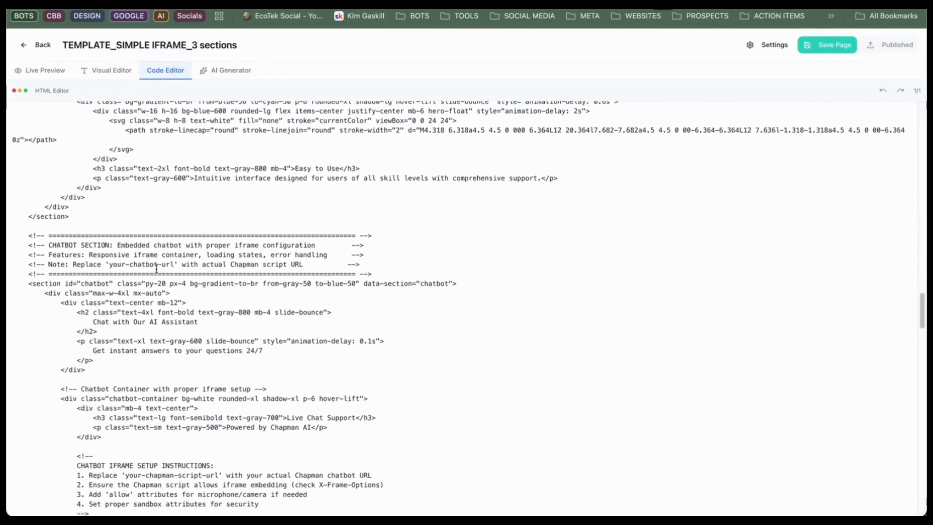
scroll(108, 296, down, 3)
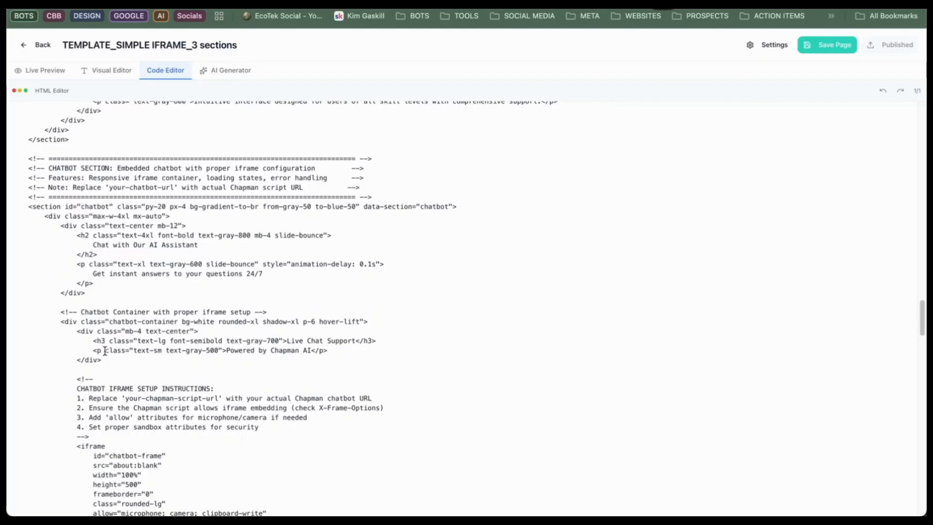
scroll(105, 350, down, 1)
scroll(105, 350, down, 1)
scroll(121, 350, down, 1)
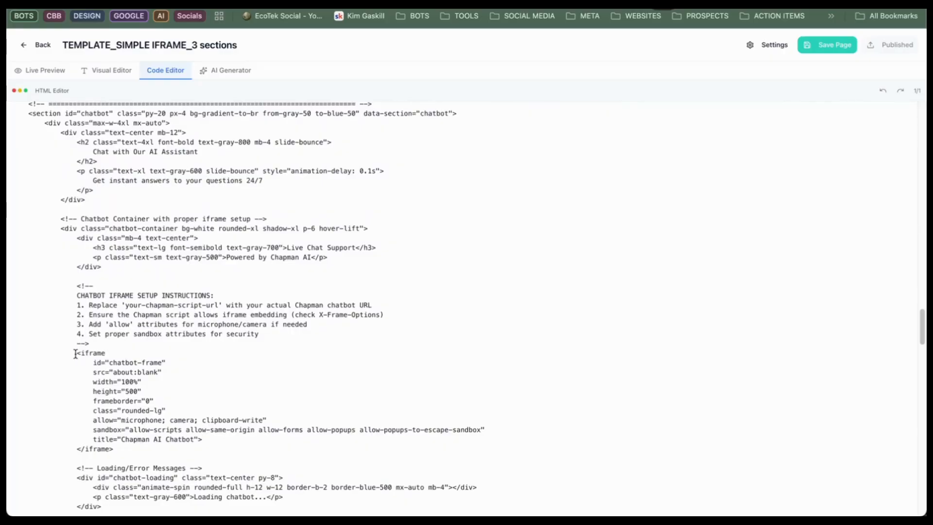
scroll(142, 287, up, 5)
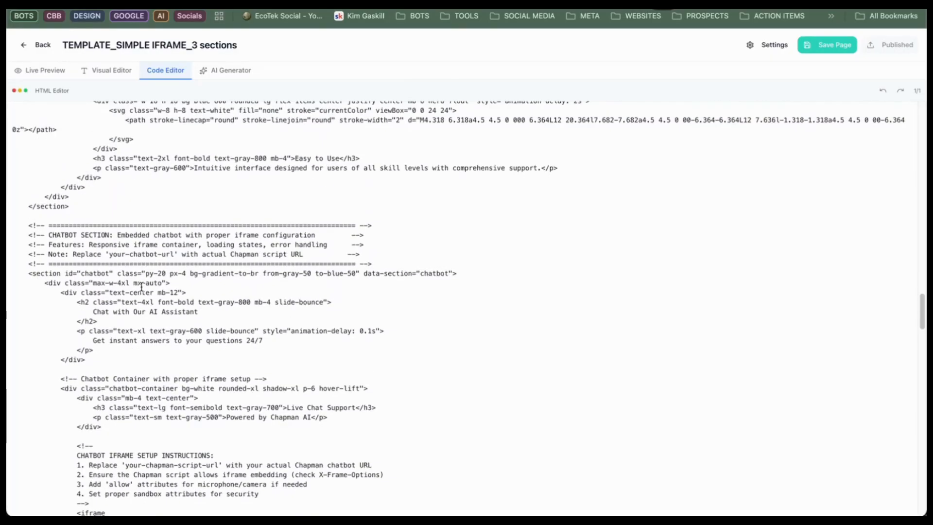
click(76, 207)
right_click(79, 205)
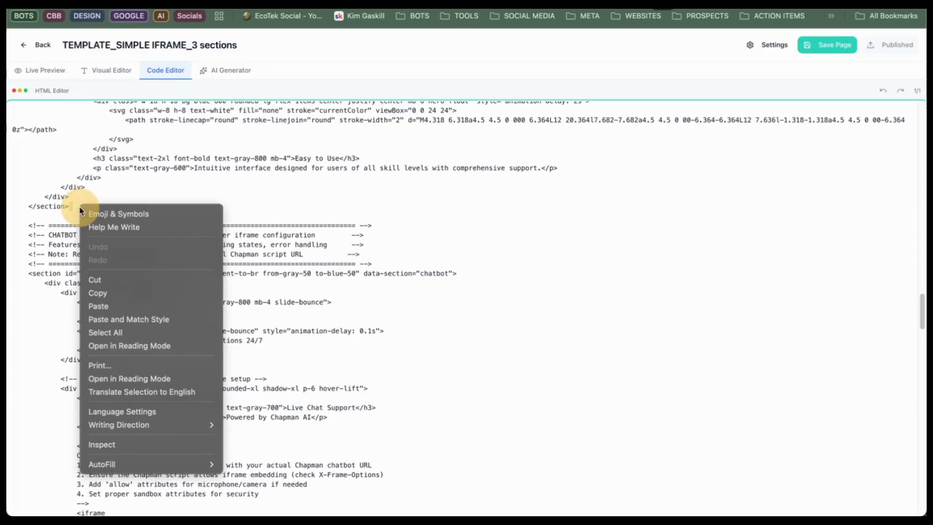
click(121, 310)
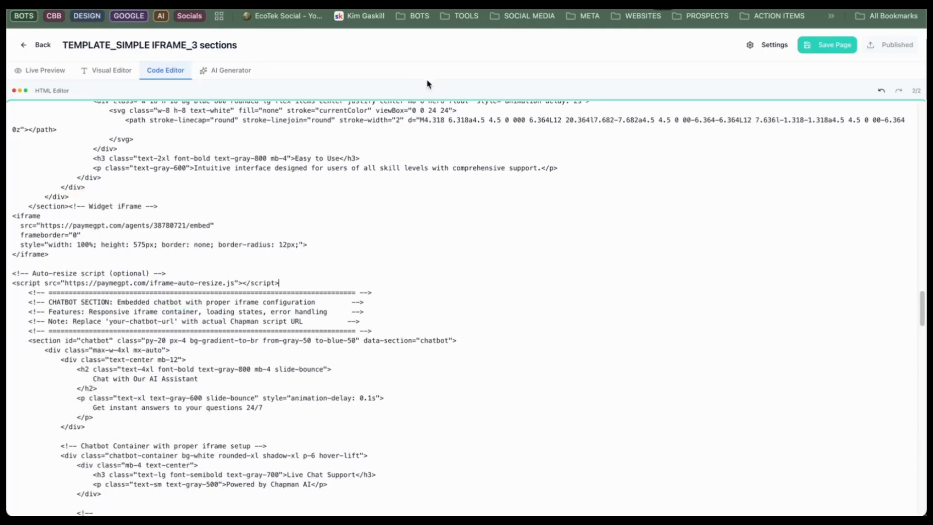
click(809, 43)
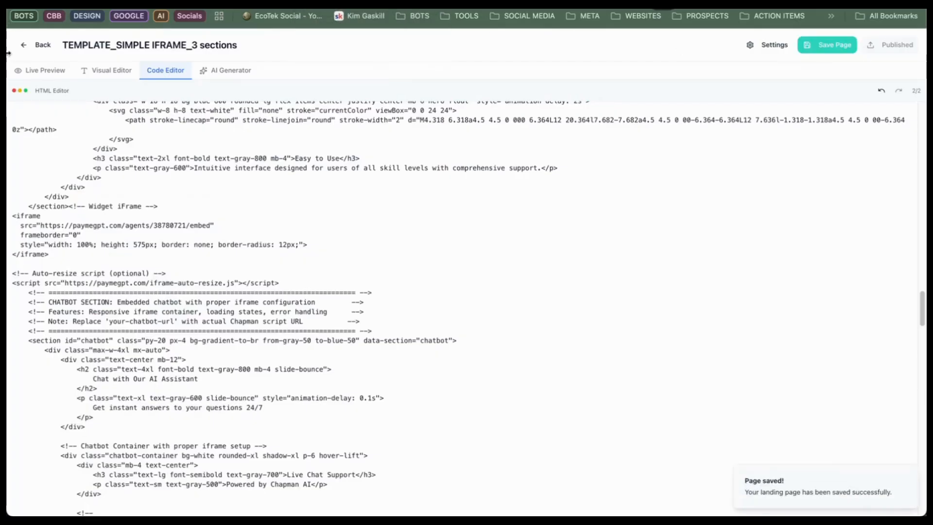
Preview the landing page live and check the embedded SEPT SURPRISE chat between the features and the AI assistant section.
click(27, 71)
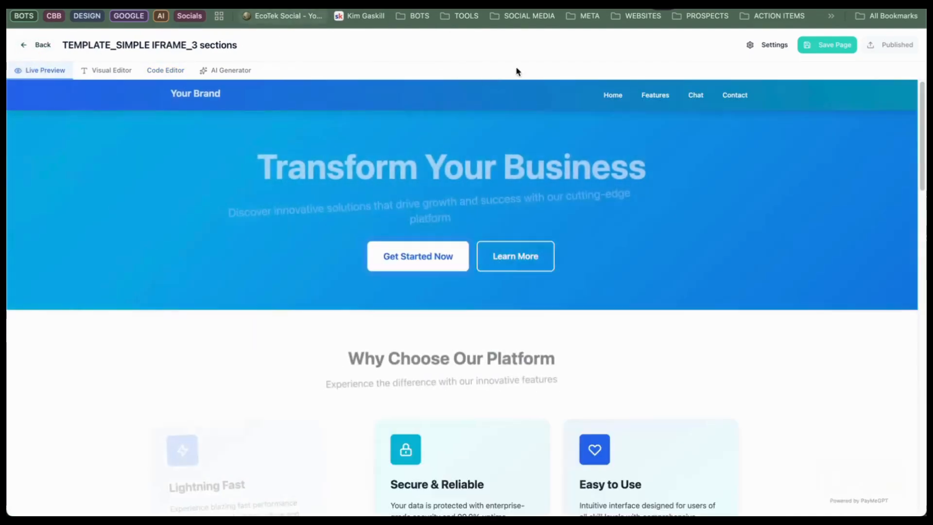
scroll(658, 214, down, 10)
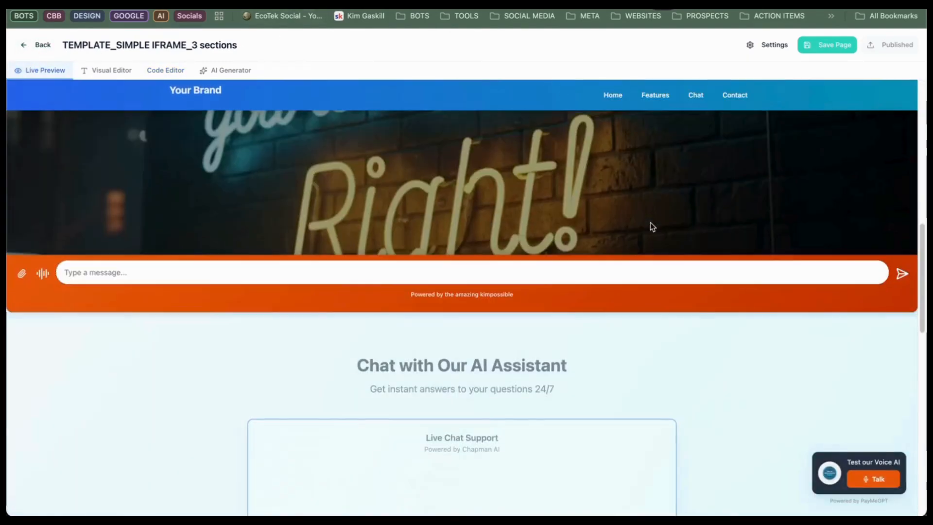
scroll(632, 207, up, 10)
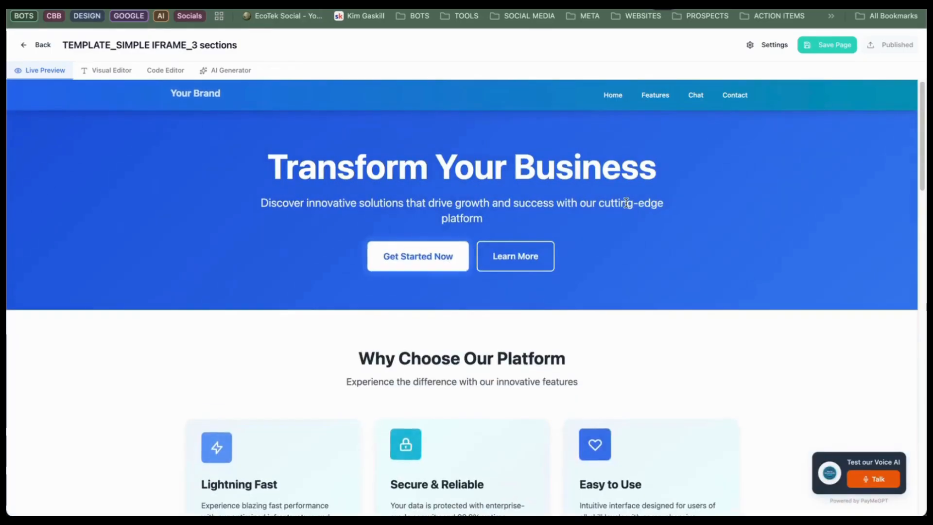
scroll(583, 194, down, 10)
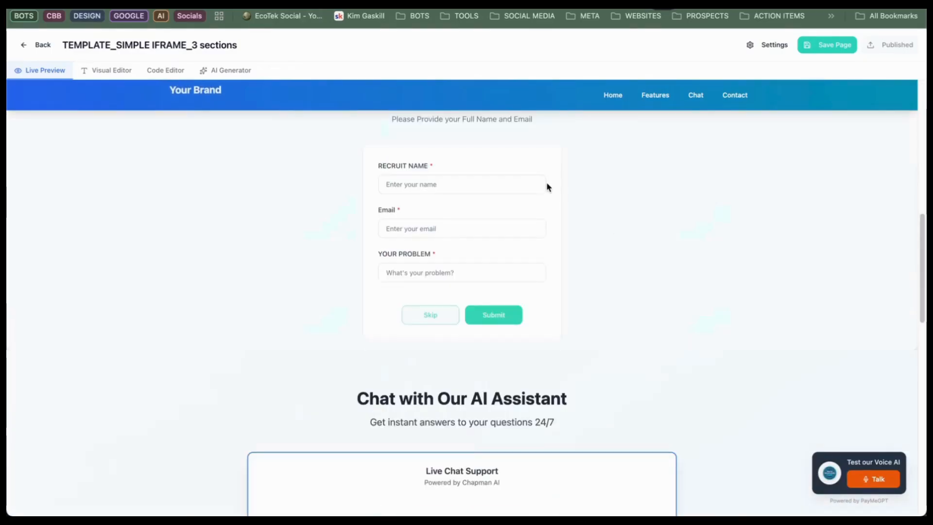
scroll(414, 170, down, 1)
scroll(527, 222, up, 3)
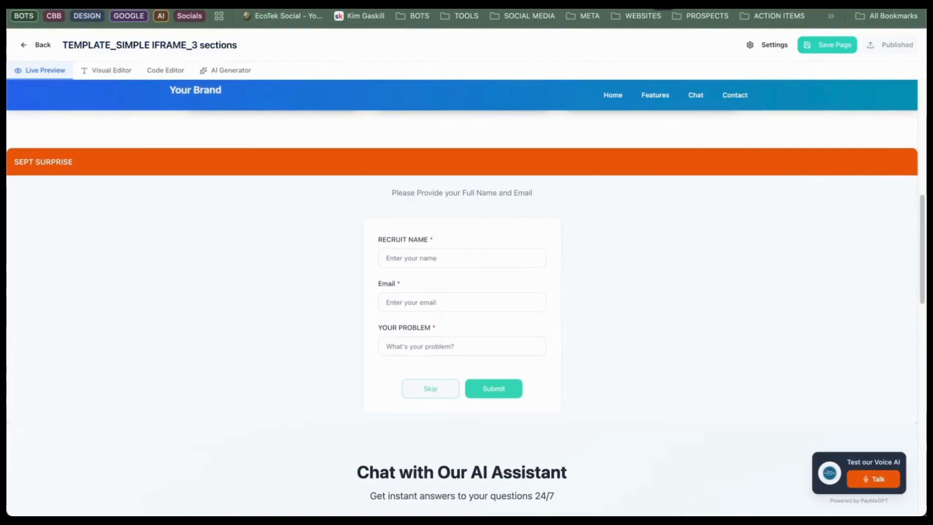
Return to the agents overview, then open the Tools section and look through all available tools and quick actions.
click(347, 2)
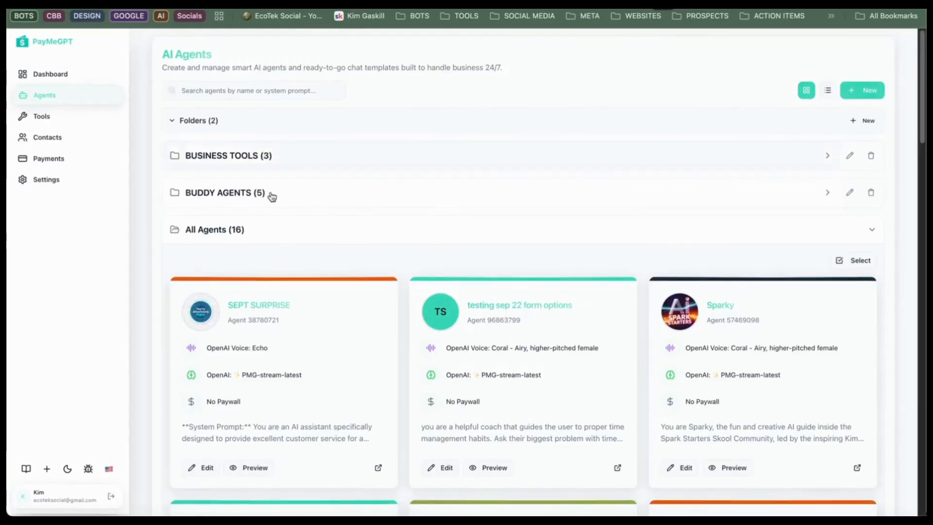
scroll(263, 290, down, 2)
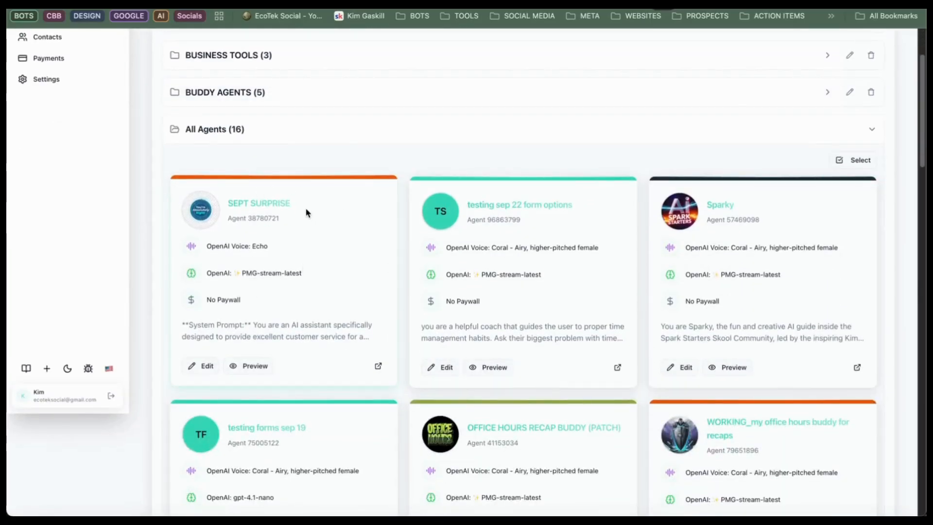
scroll(307, 212, up, 2)
click(47, 122)
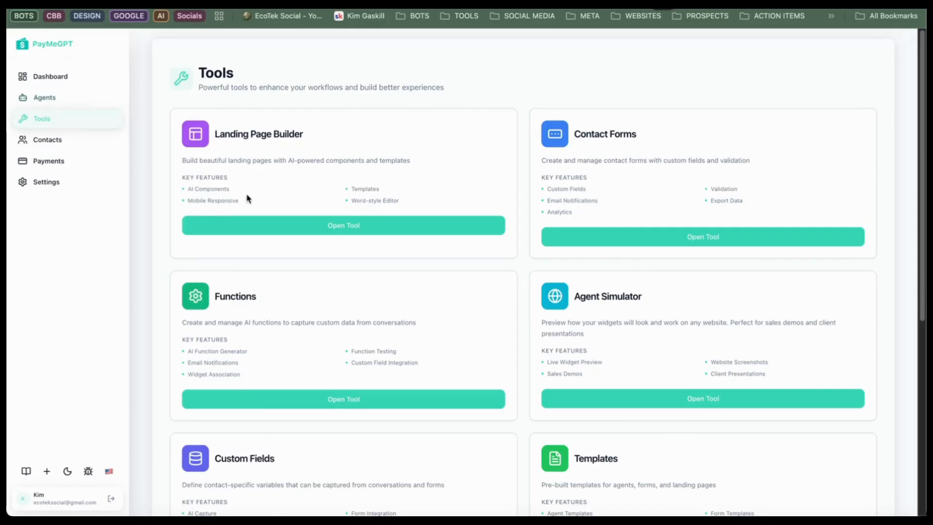
scroll(485, 345, down, 4)
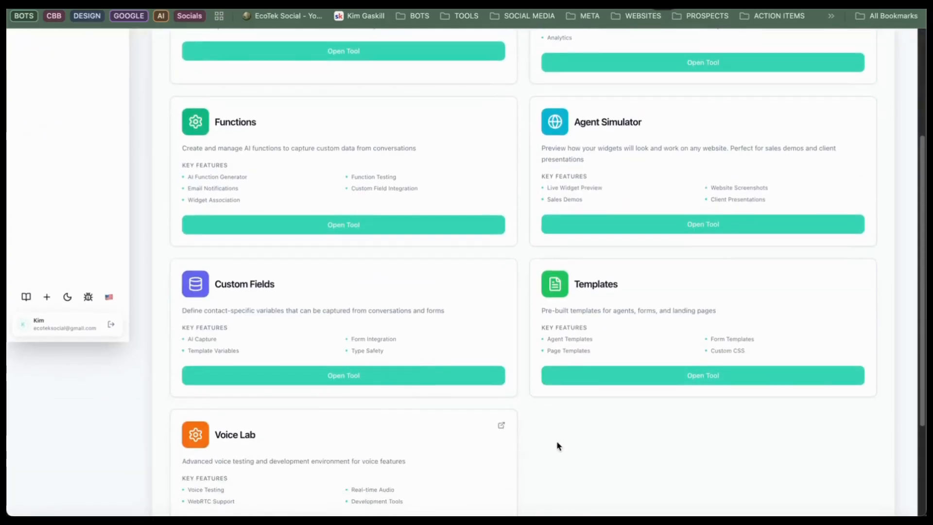
scroll(558, 445, down, 3)
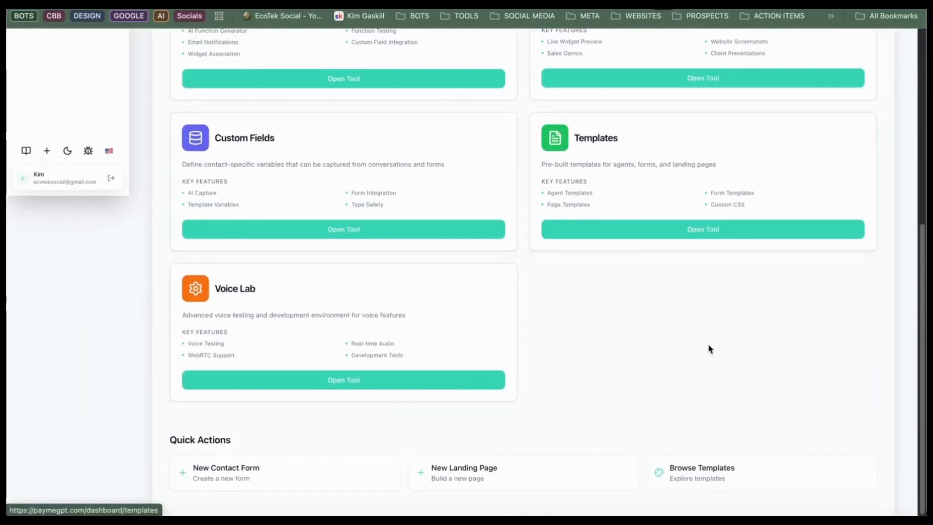
scroll(635, 383, up, 7)
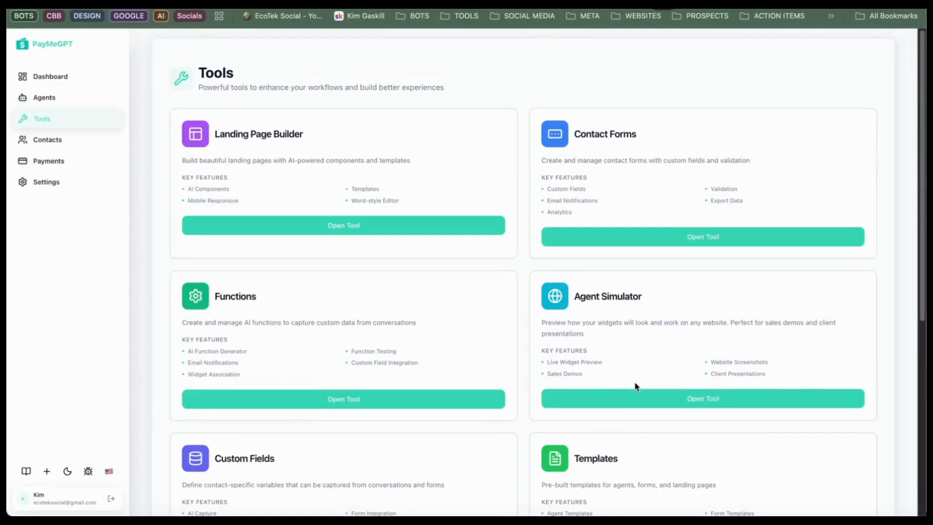